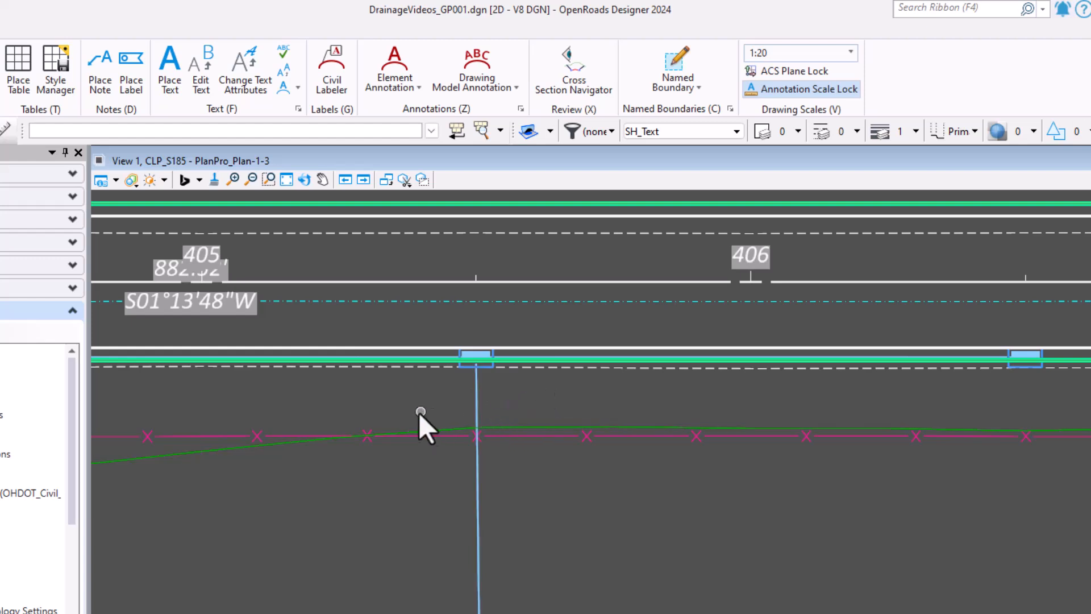
Annotate the storm conduits with Element Annotation, picking the outlet pipe, both longitudinal pipes and the cross pipe at station 404.
{"action": "left_click", "coordinate": [401, 85]}
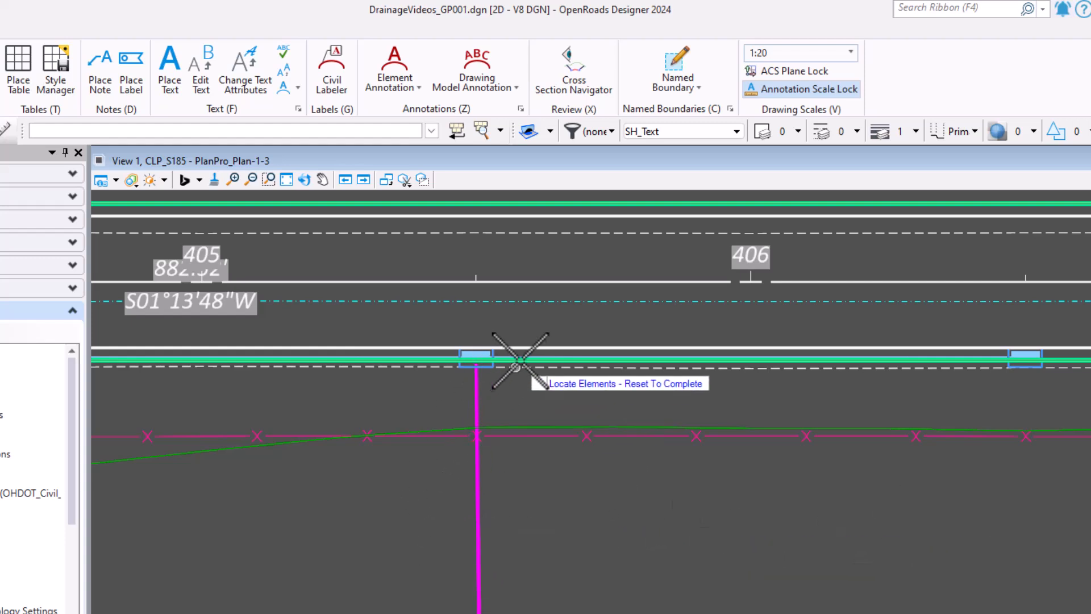
{"action": "scroll", "coordinate": [518, 352], "scroll_direction": "up", "scroll_amount": 2}
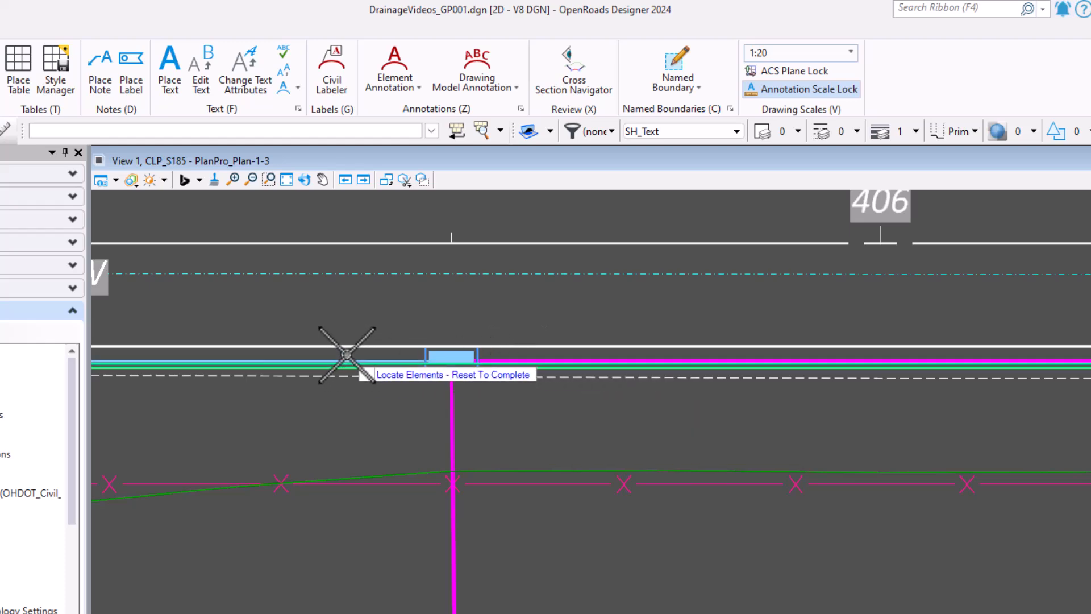
{"action": "scroll", "coordinate": [638, 390], "scroll_direction": "down", "scroll_amount": 3}
{"action": "scroll", "coordinate": [368, 404], "scroll_direction": "down", "scroll_amount": 2}
{"action": "scroll", "coordinate": [151, 365], "scroll_direction": "up", "scroll_amount": 2}
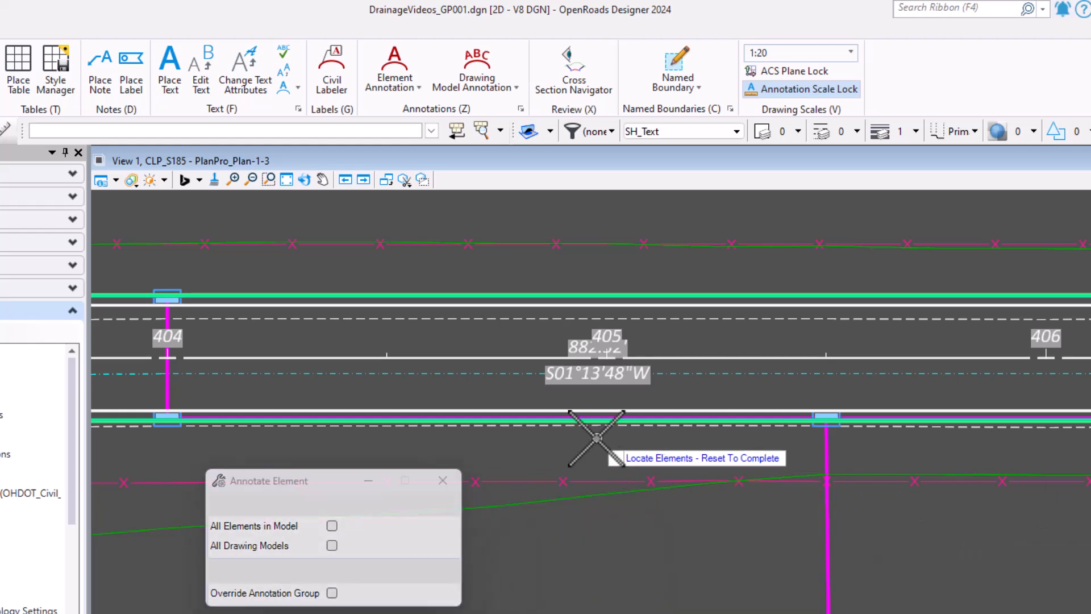
{"action": "scroll", "coordinate": [653, 451], "scroll_direction": "down", "scroll_amount": 1}
{"action": "mouse_move", "coordinate": [796, 533]}
{"action": "middle_mouse_down"}
{"action": "mouse_move", "coordinate": [827, 524]}
{"action": "mouse_move", "coordinate": [804, 517]}
{"action": "middle_mouse_up"}
{"action": "scroll", "coordinate": [789, 507], "scroll_direction": "up", "scroll_amount": 1}
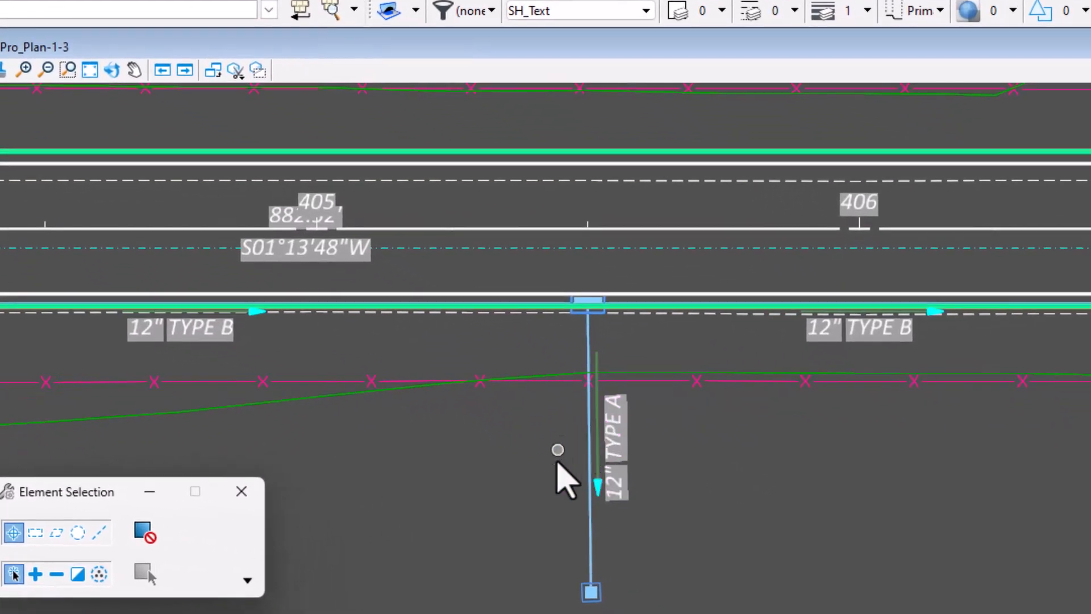
Examine the pipe size and type labels and the flow arrows along the annotated conduits.
{"action": "scroll", "coordinate": [574, 555], "scroll_direction": "up", "scroll_amount": 1}
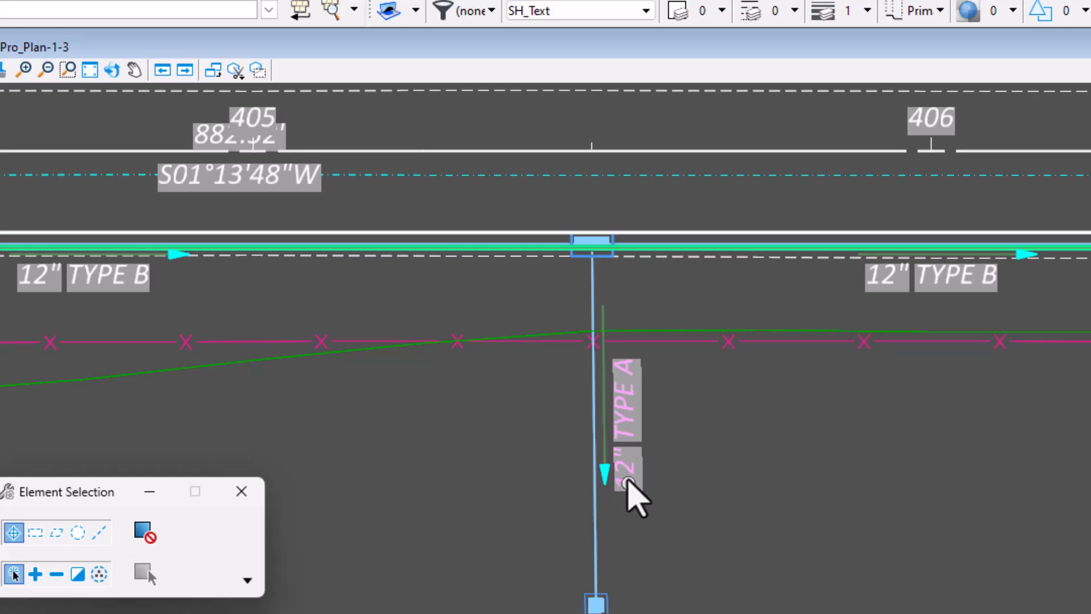
{"action": "mouse_move", "coordinate": [628, 391]}
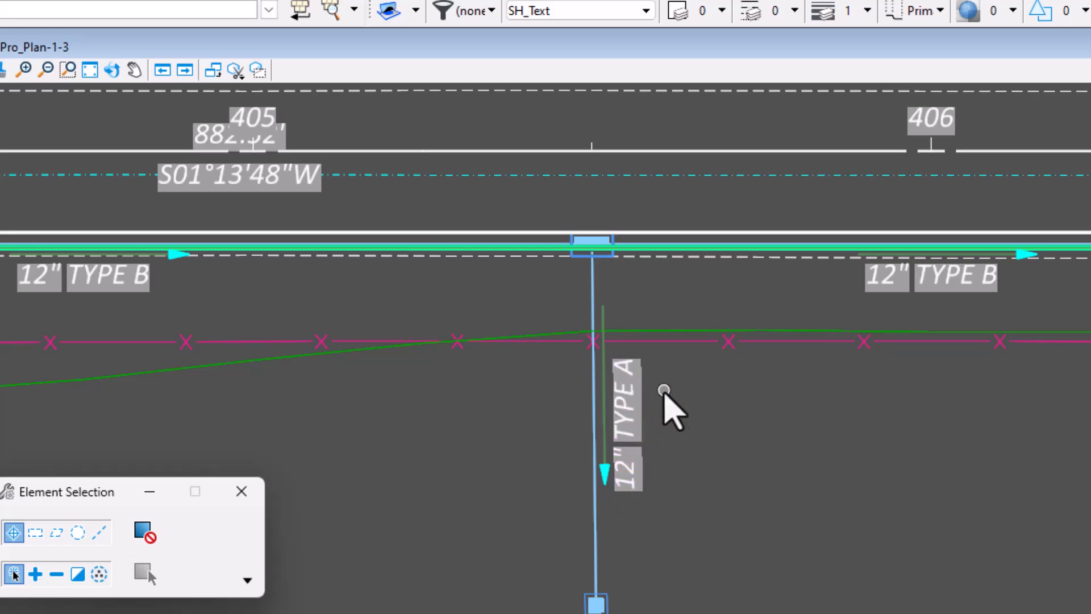
{"action": "scroll", "coordinate": [625, 483], "scroll_direction": "down", "scroll_amount": 1}
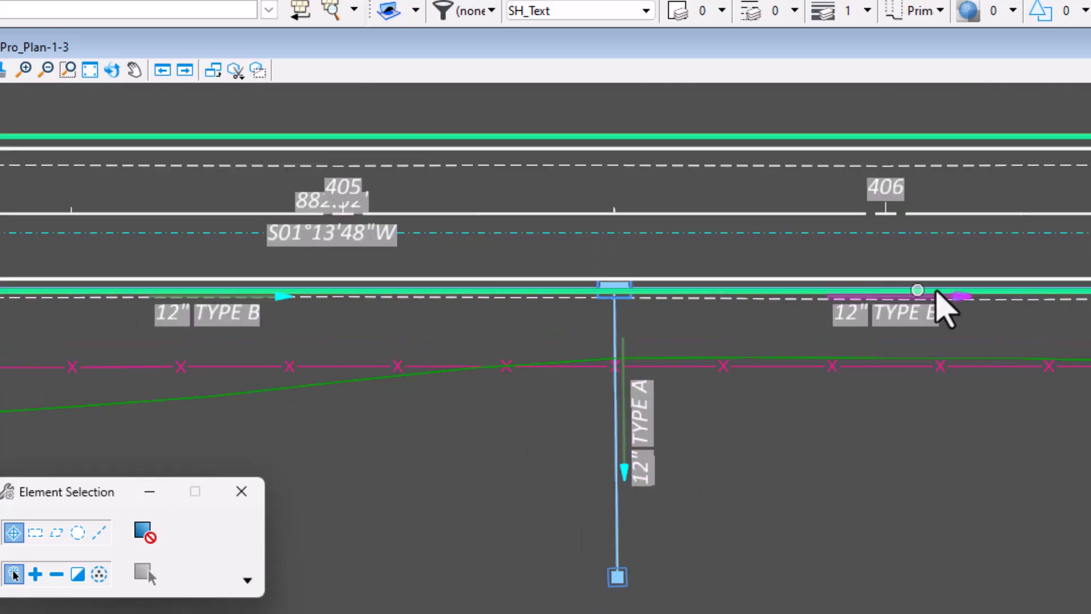
{"action": "mouse_move", "coordinate": [842, 306]}
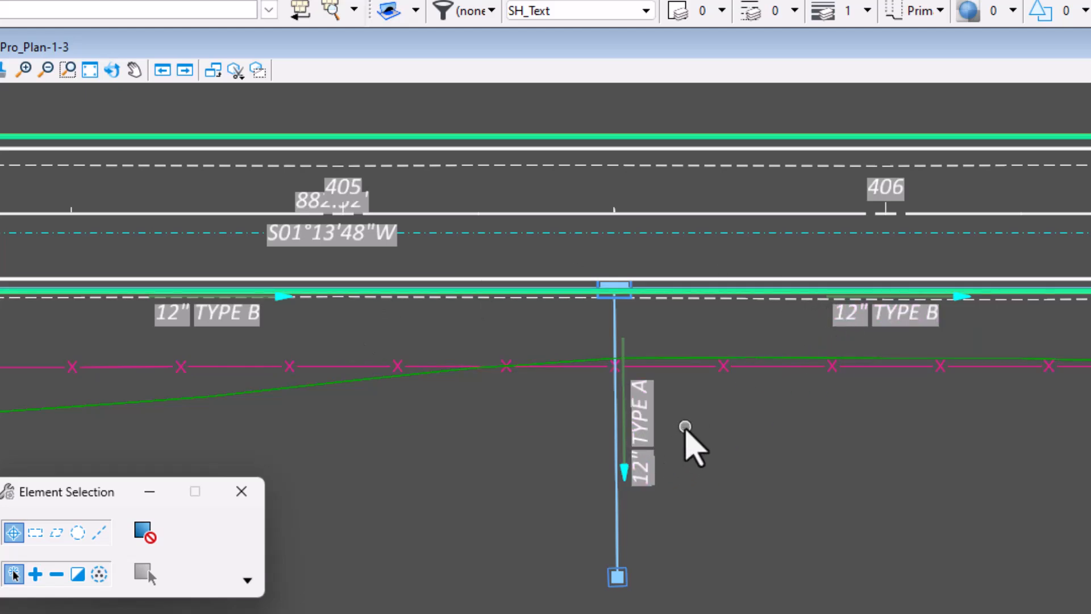
{"action": "scroll", "coordinate": [601, 473], "scroll_direction": "up", "scroll_amount": 1}
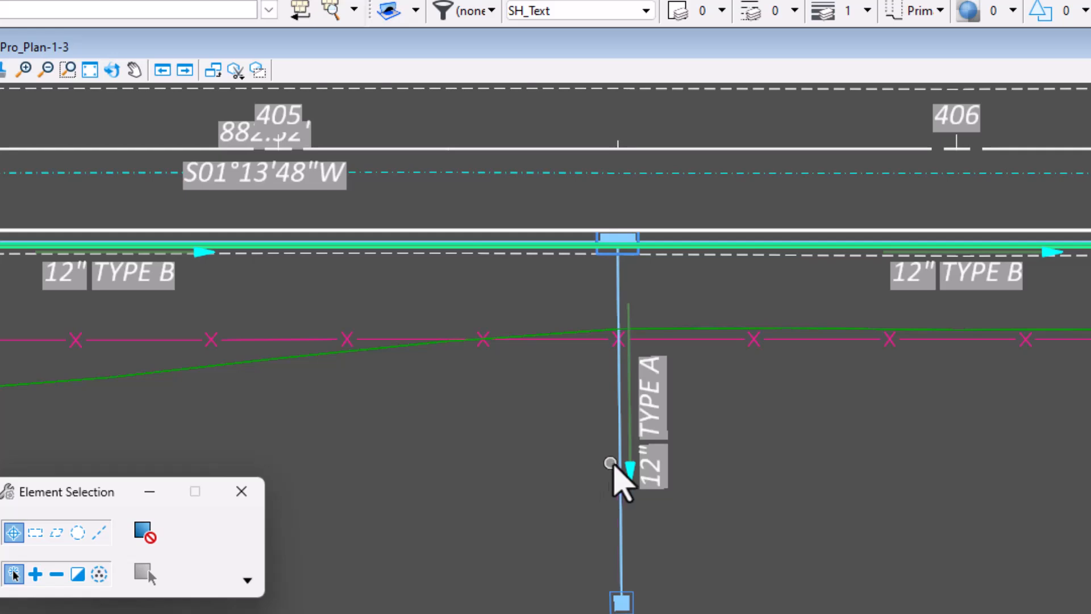
{"action": "scroll", "coordinate": [630, 450], "scroll_direction": "up", "scroll_amount": 1}
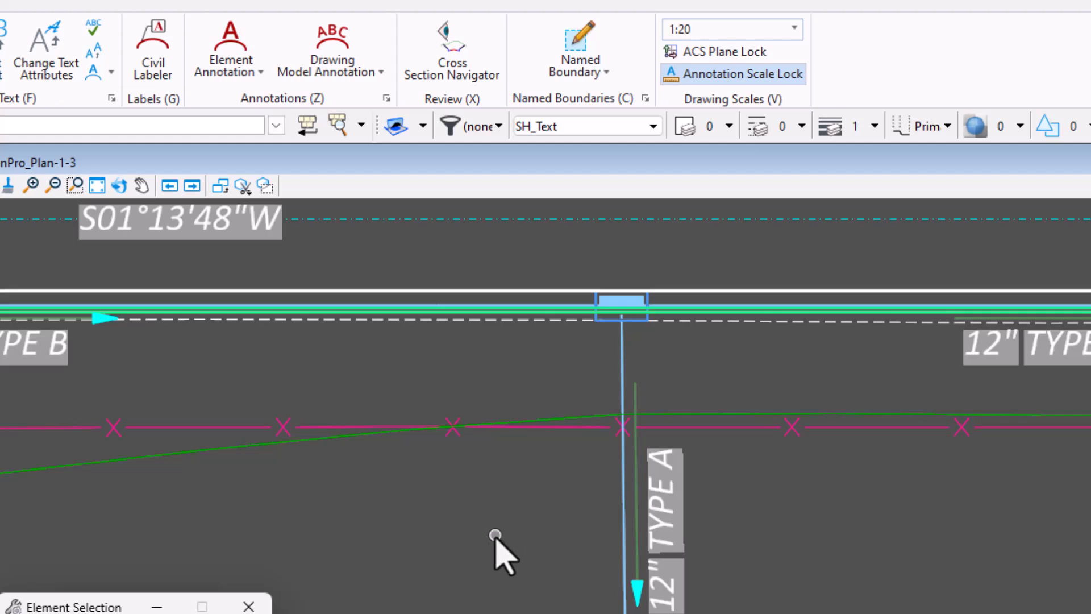
Open the Civil Labeler and select Plan-StormConduit-P_Callout from the Drainage And Utilities plan labels, widening the label list.
{"action": "left_click", "coordinate": [153, 54]}
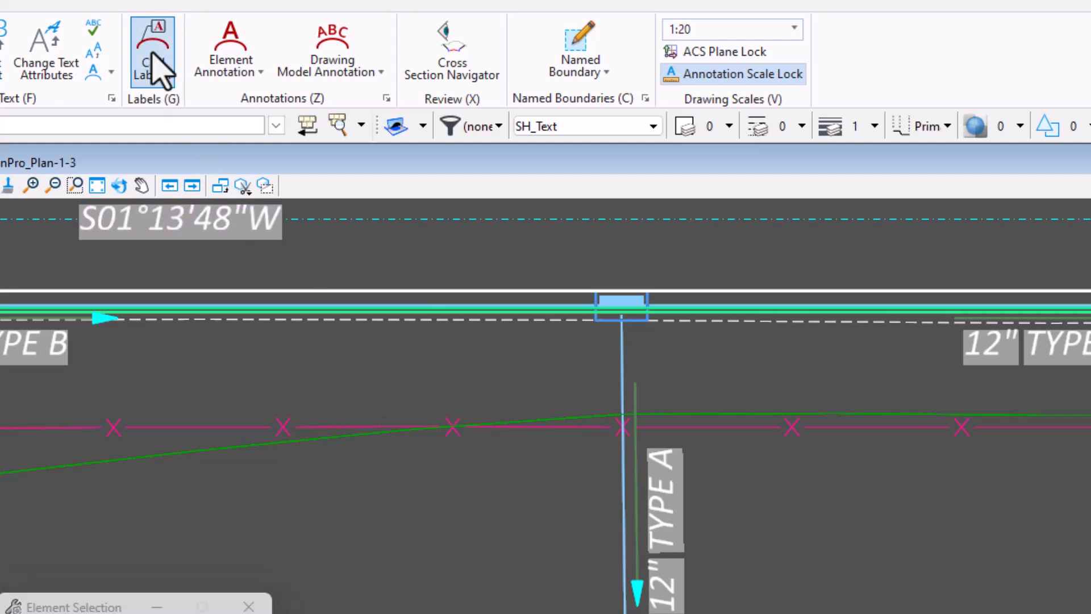
{"action": "left_click_drag", "start_coordinate": [105, 443], "coordinate": [414, 353]}
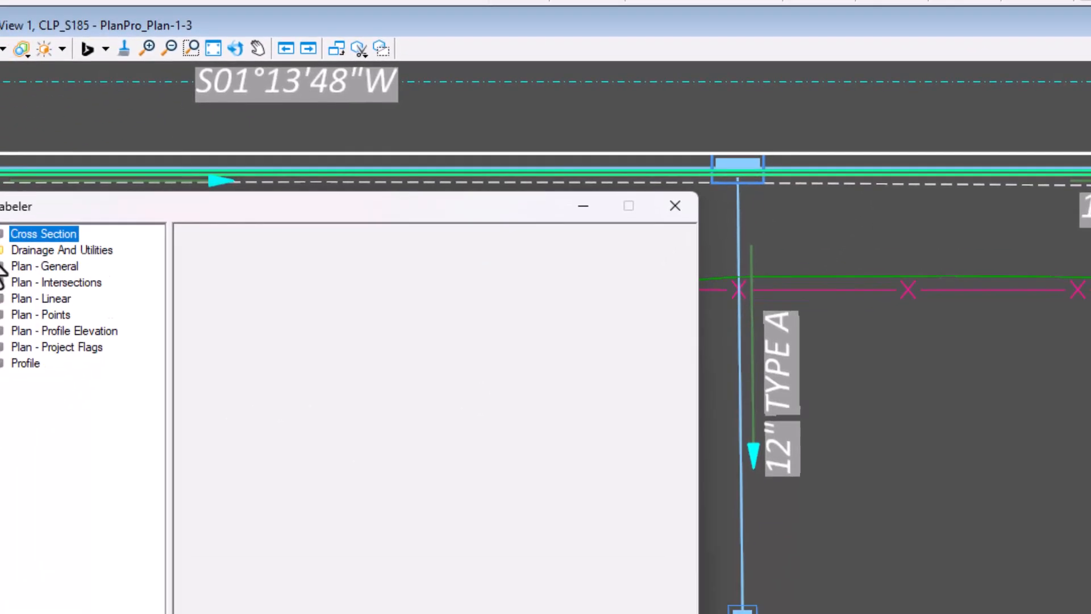
{"action": "left_click", "coordinate": [0, 387]}
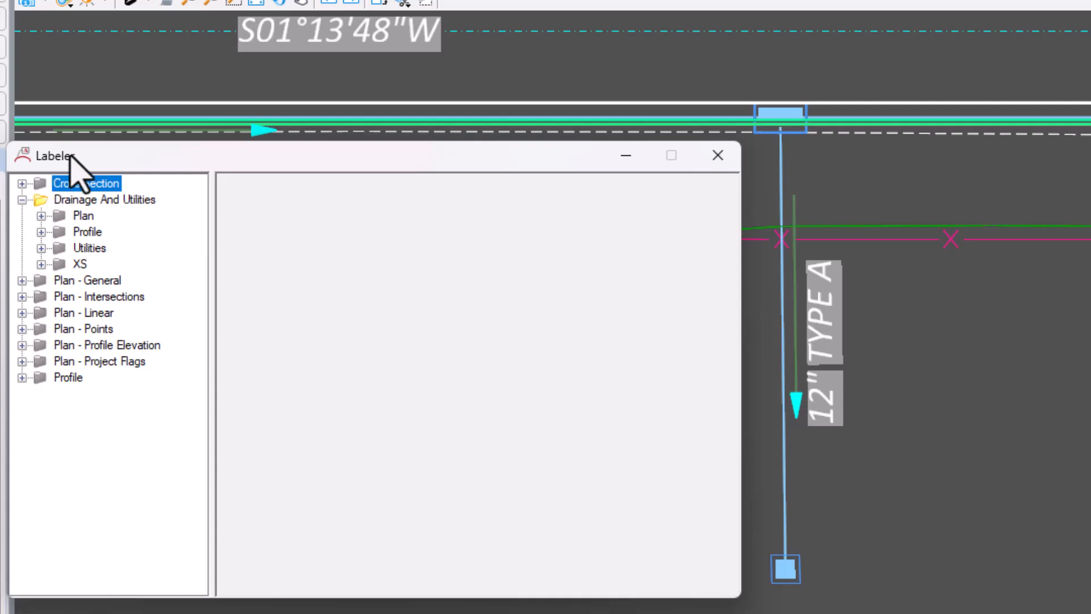
{"action": "left_click", "coordinate": [41, 216]}
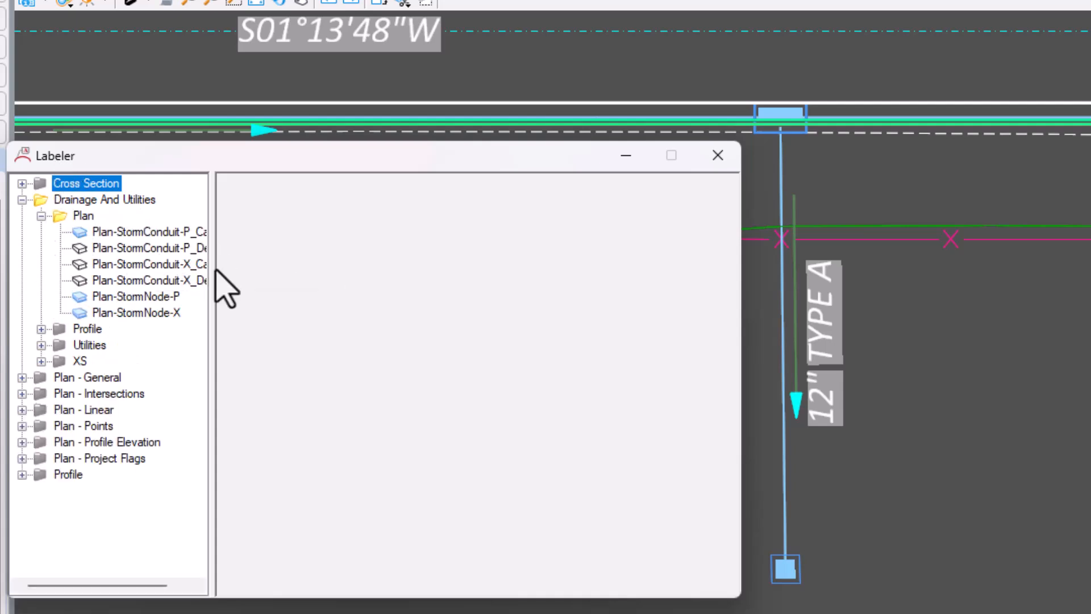
{"action": "left_click_drag", "start_coordinate": [214, 269], "coordinate": [292, 263]}
{"action": "left_click", "coordinate": [142, 233]}
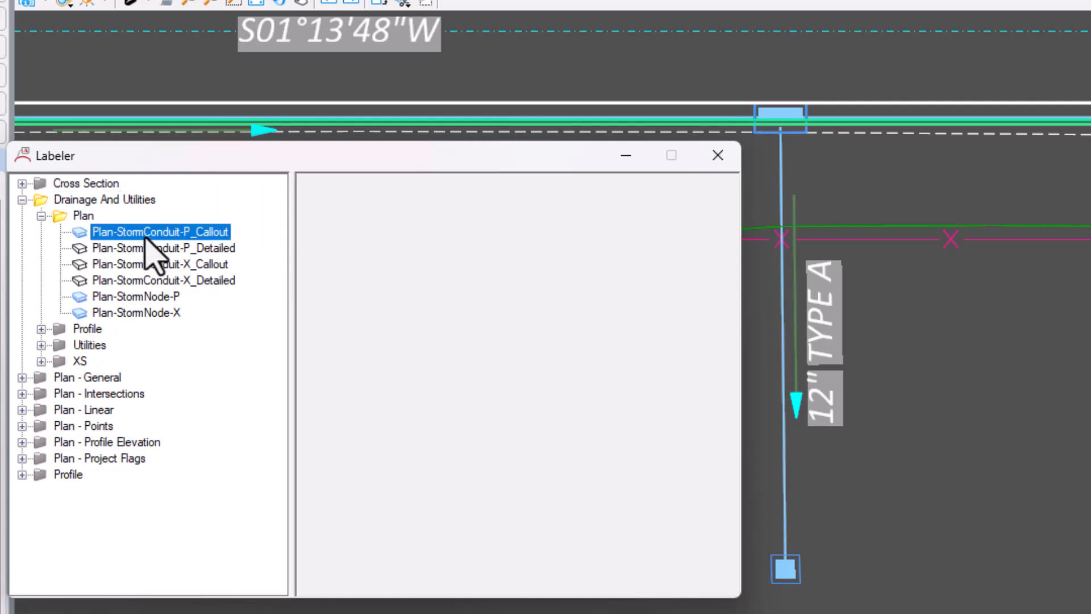
Review the settings of the detailed and existing storm conduit labels, ending on Plan-StormConduit-P_Callout.
{"action": "left_click", "coordinate": [230, 247]}
{"action": "key", "text": "Down"}
{"action": "key", "text": "Down"}
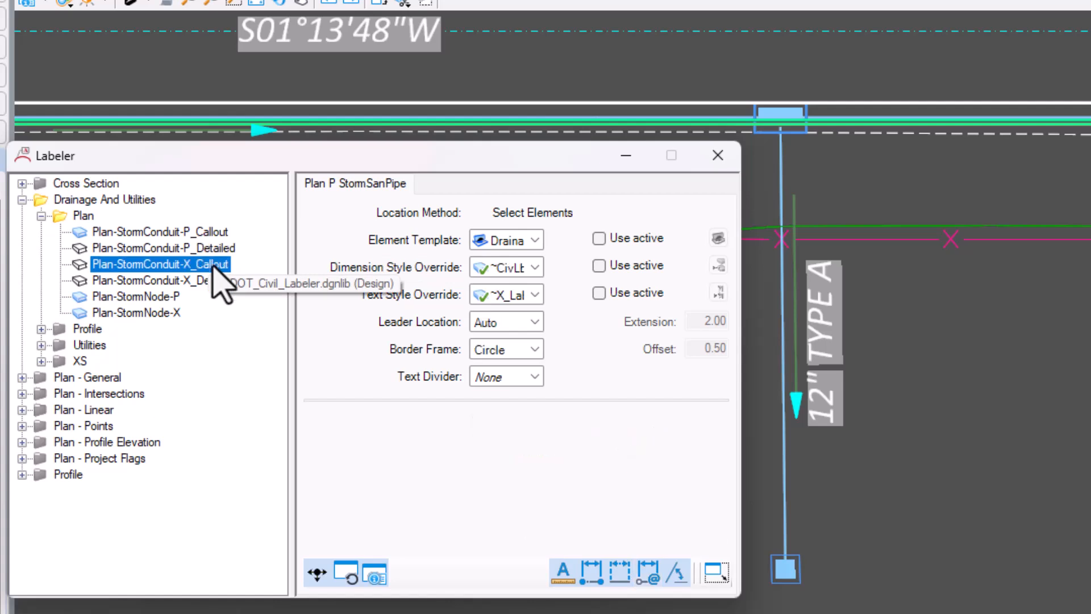
{"action": "key", "text": "Up"}
{"action": "key", "text": "Up"}
{"action": "key", "text": "Up"}
{"action": "left_click", "coordinate": [210, 246]}
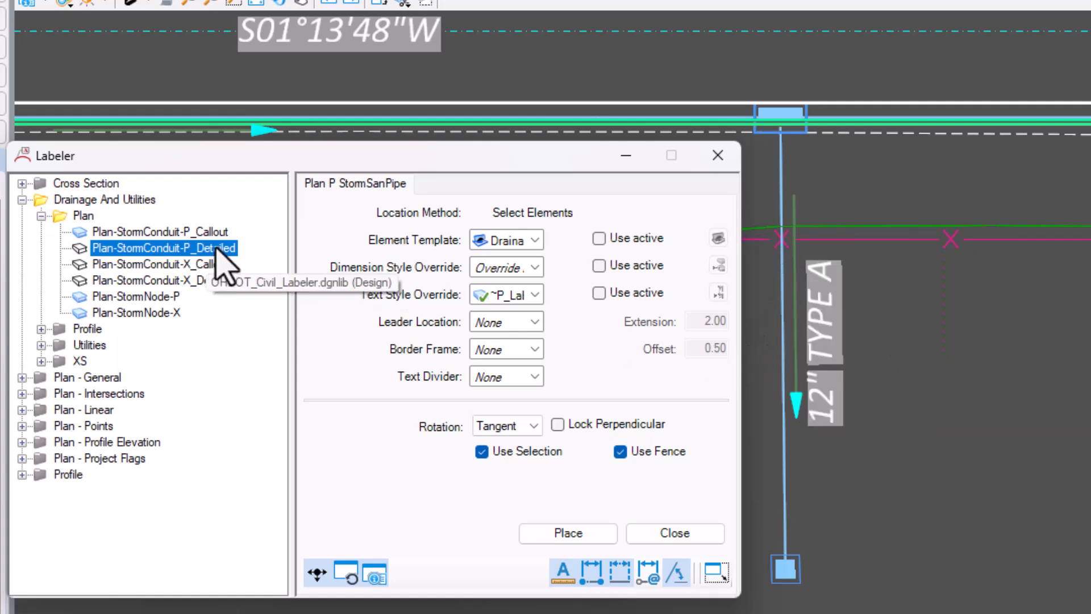
{"action": "key", "text": "Up"}
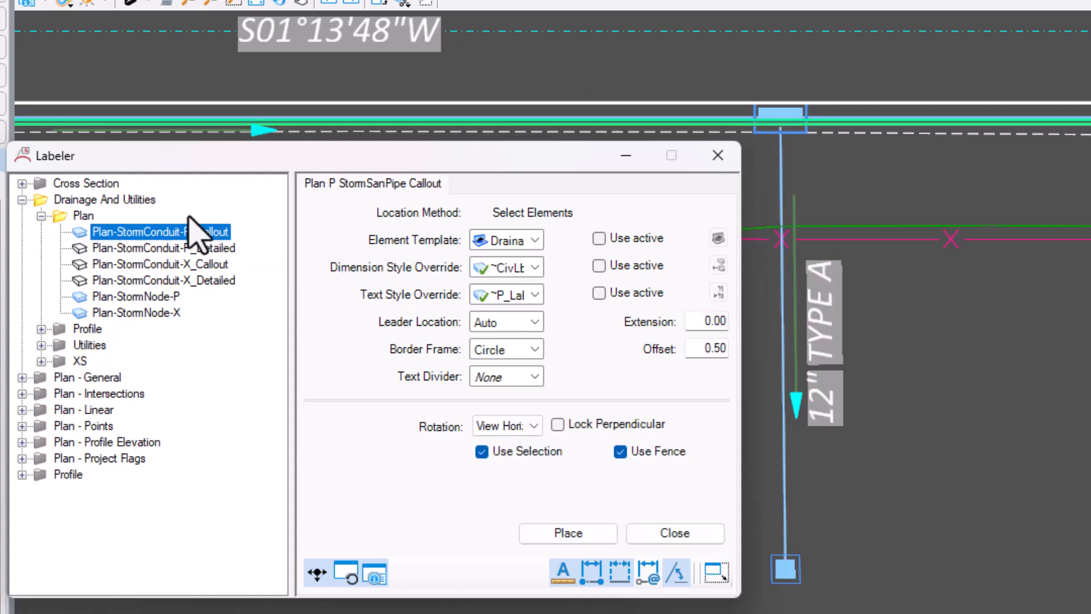
Place a Plan-StormConduit-P_Callout label with Auto leader location and Circle border on the 12" Type A conduit.
{"action": "mouse_move", "coordinate": [311, 169]}
{"action": "left_mouse_down"}
{"action": "mouse_move", "coordinate": [288, 176]}
{"action": "mouse_move", "coordinate": [295, 159]}
{"action": "left_mouse_up"}
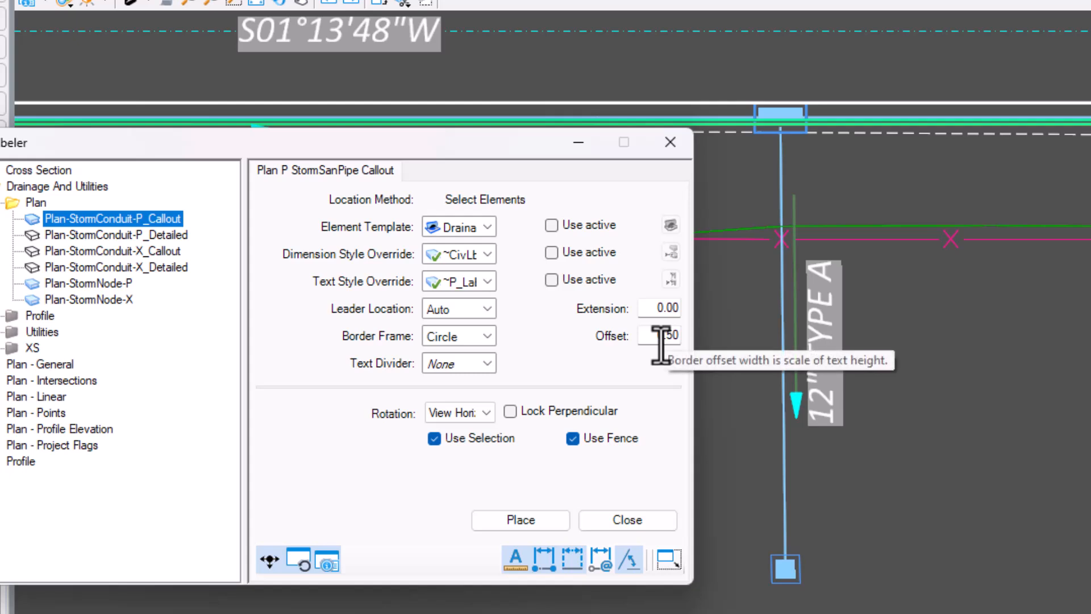
{"action": "left_click", "coordinate": [442, 310]}
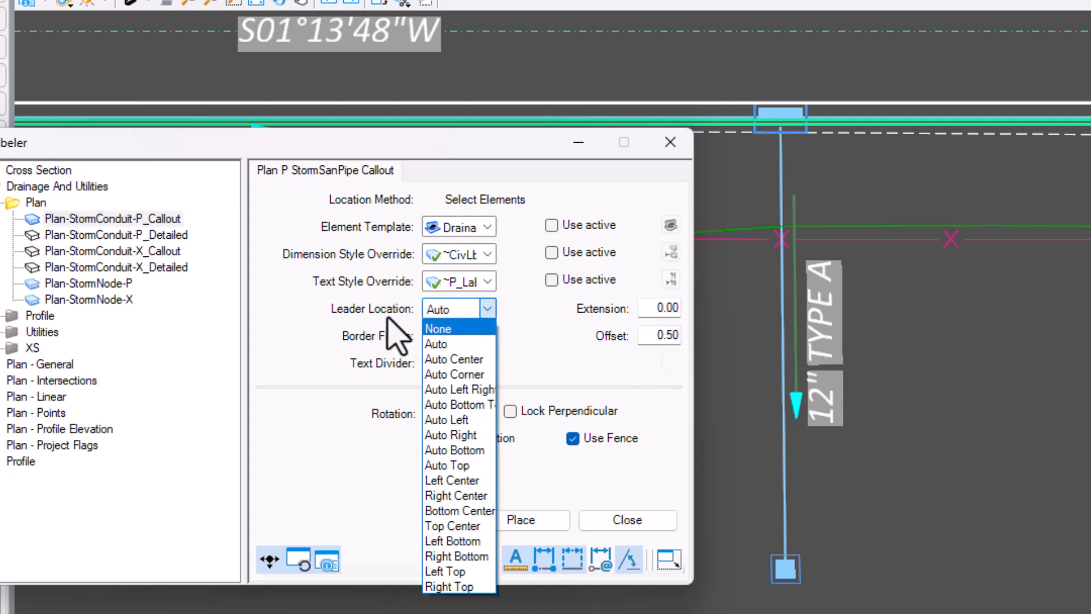
{"action": "left_click", "coordinate": [475, 345]}
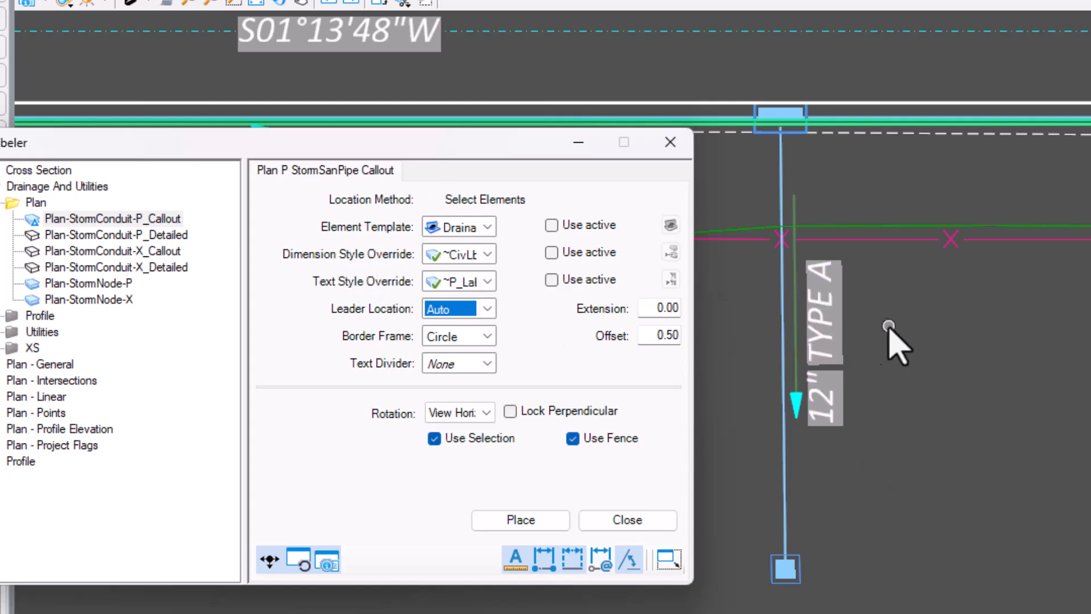
{"action": "left_click", "coordinate": [521, 519]}
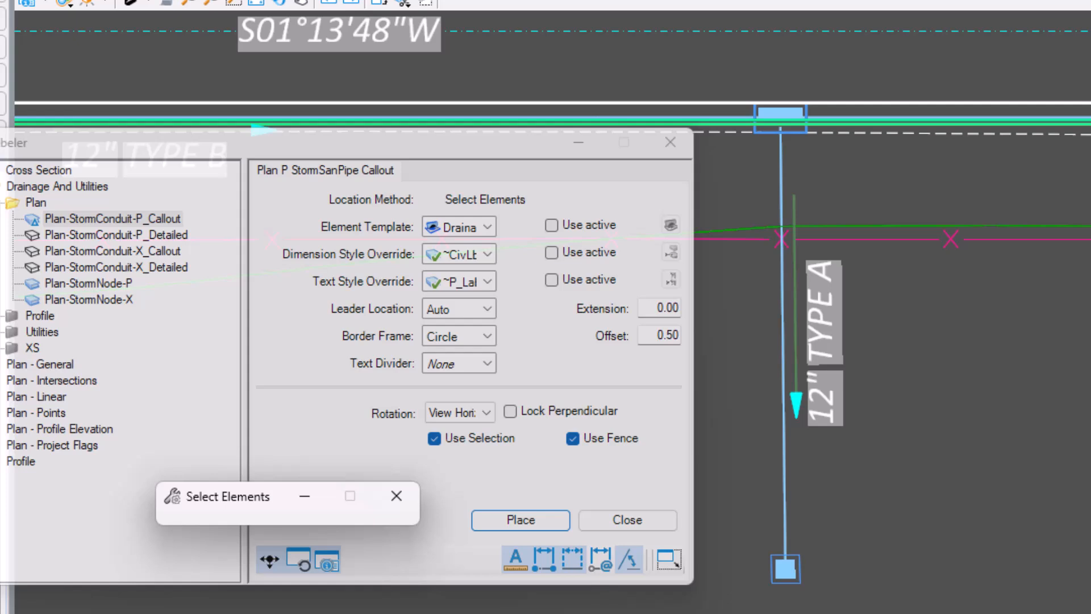
{"action": "left_click", "coordinate": [784, 465]}
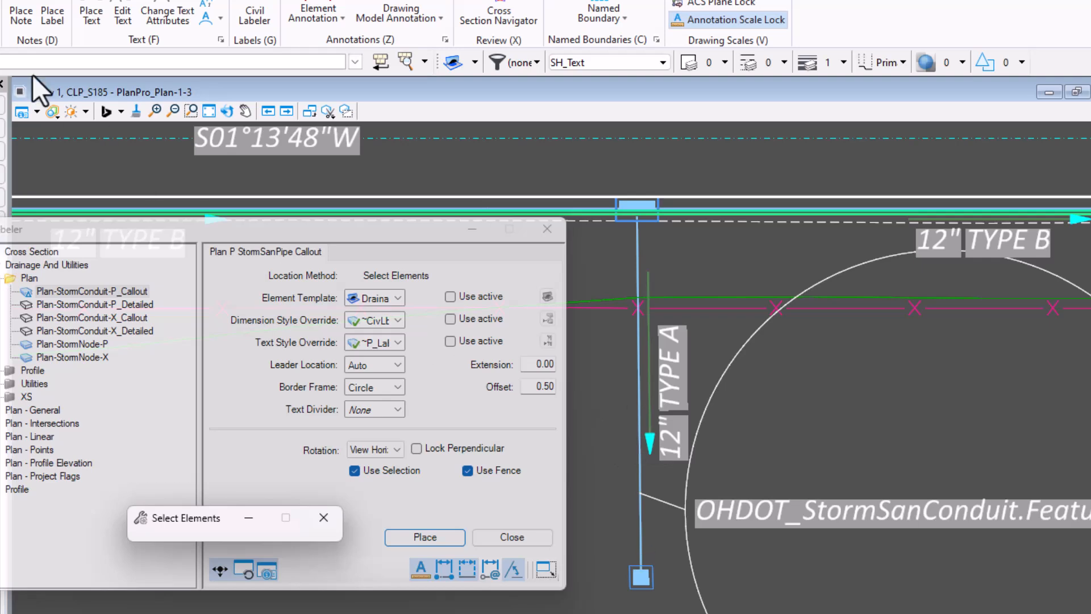
Edit the callout text and reassign its feature name field to the 12" Type A conduit.
{"action": "left_click", "coordinate": [1, 11]}
{"action": "double_click", "coordinate": [886, 513]}
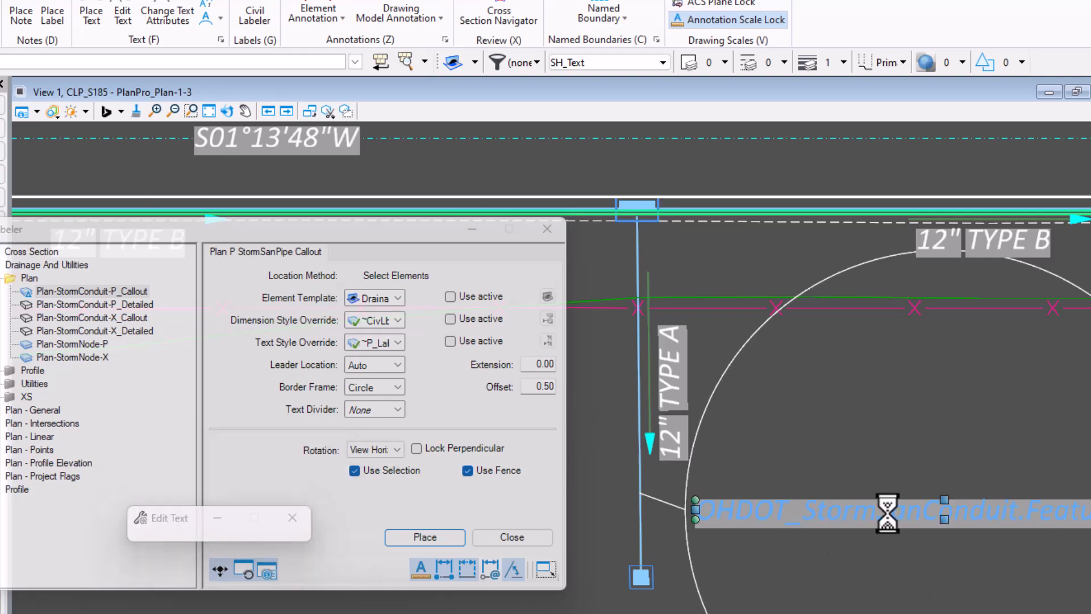
{"action": "right_click", "coordinate": [704, 94]}
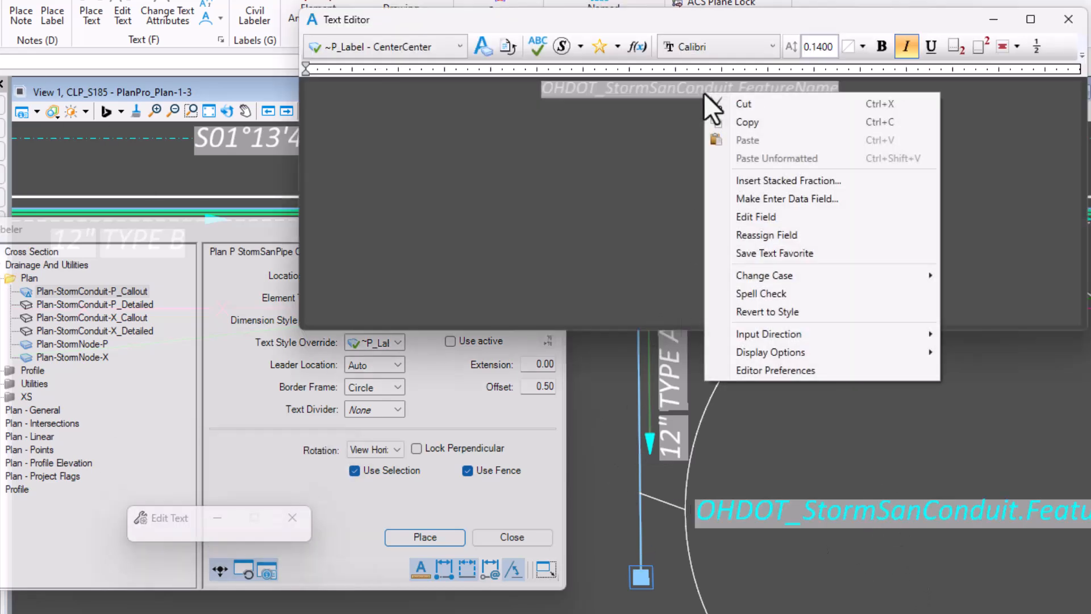
{"action": "left_click", "coordinate": [762, 233]}
{"action": "left_click", "coordinate": [641, 466]}
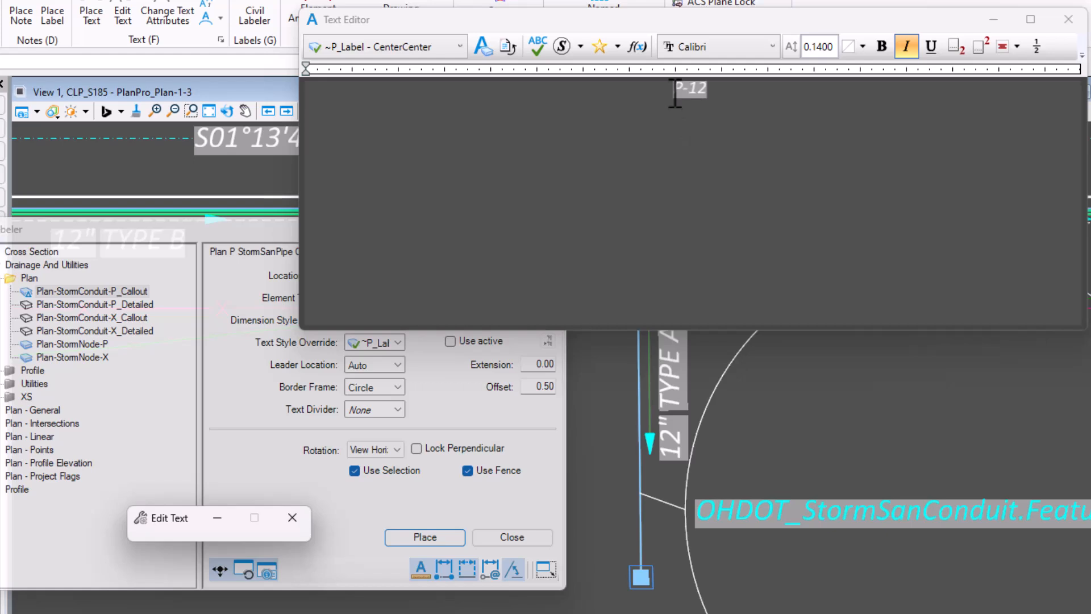
{"action": "left_click", "coordinate": [604, 377]}
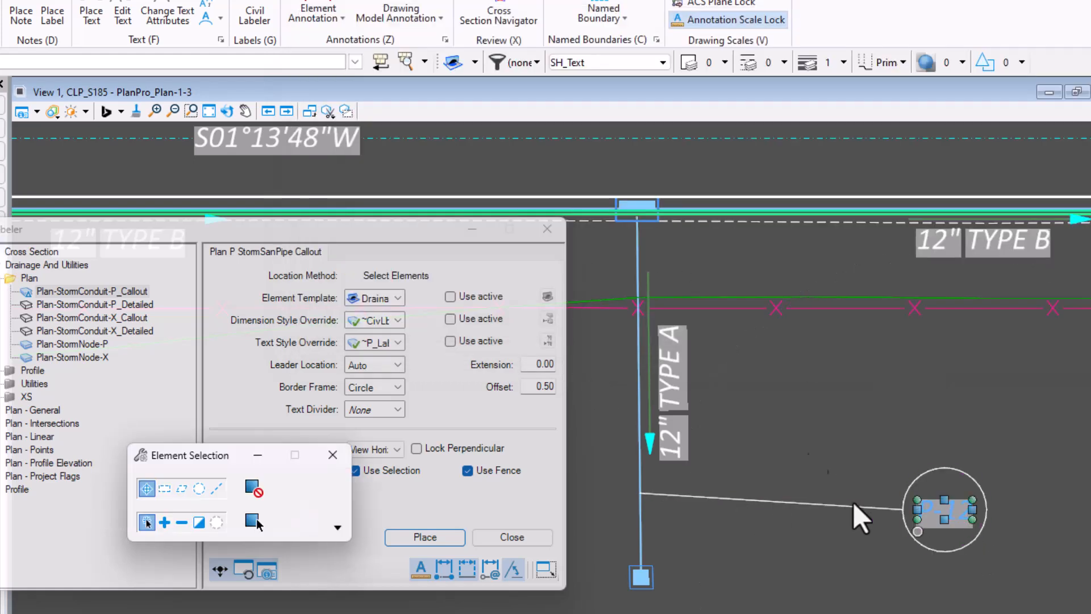
{"action": "left_click", "coordinate": [896, 442]}
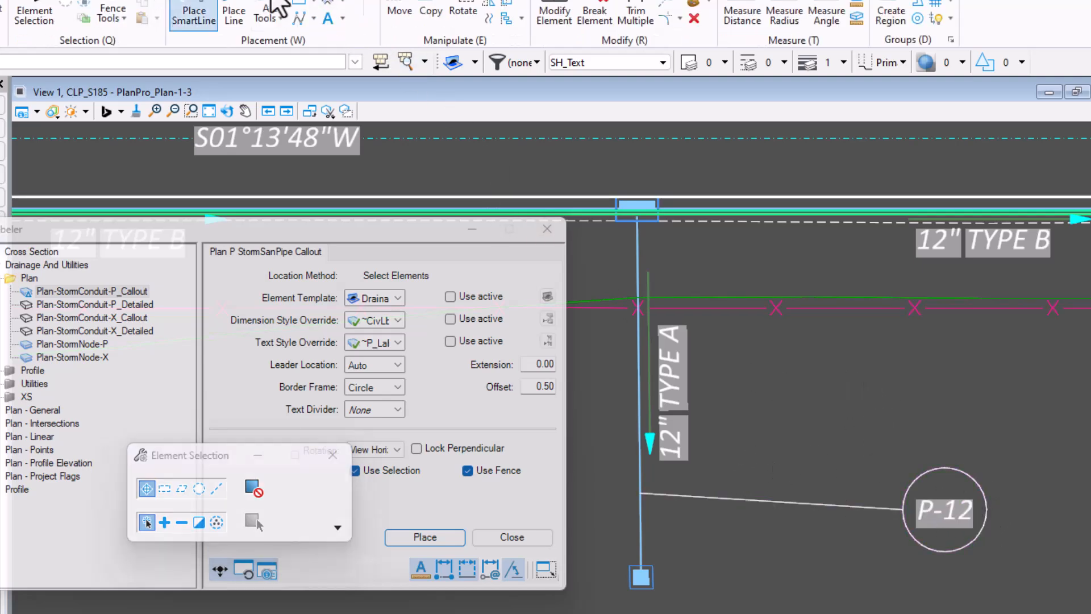
Move the circled conduit callout closer to the Type A pipe, below its size label.
{"action": "left_click", "coordinate": [399, 11]}
{"action": "left_click", "coordinate": [945, 510]}
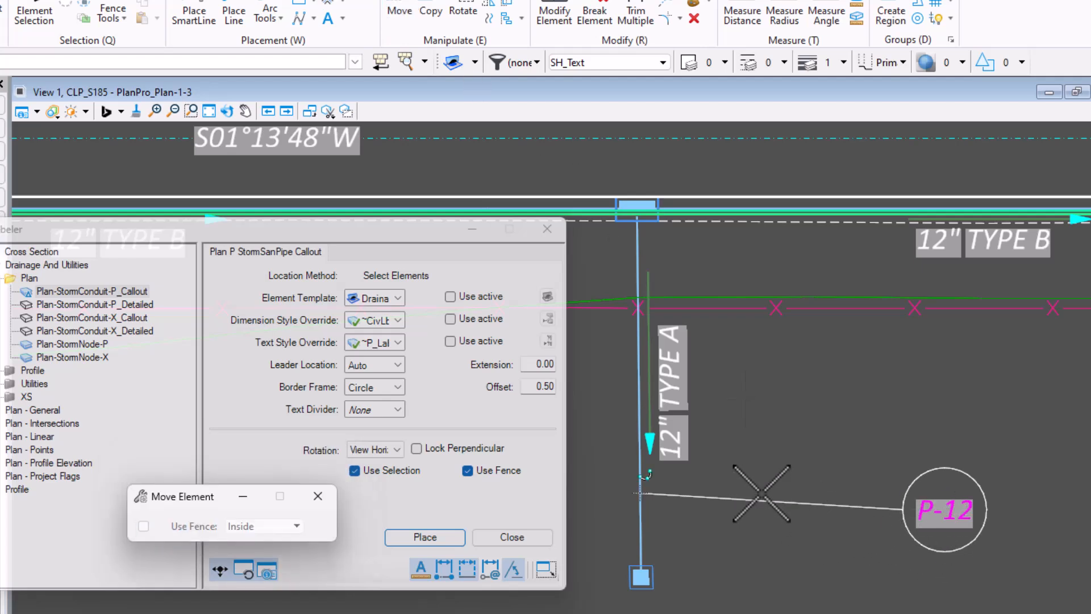
{"action": "left_click", "coordinate": [758, 542]}
{"action": "left_click", "coordinate": [763, 555]}
{"action": "left_click", "coordinate": [809, 490]}
{"action": "left_click", "coordinate": [806, 484]}
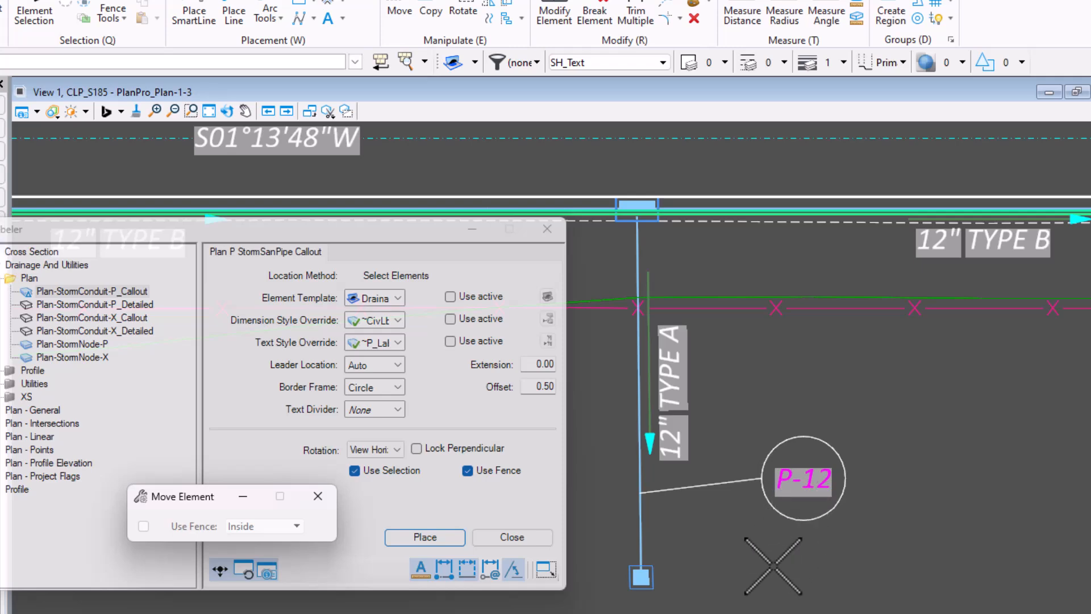
{"action": "left_click", "coordinate": [775, 561]}
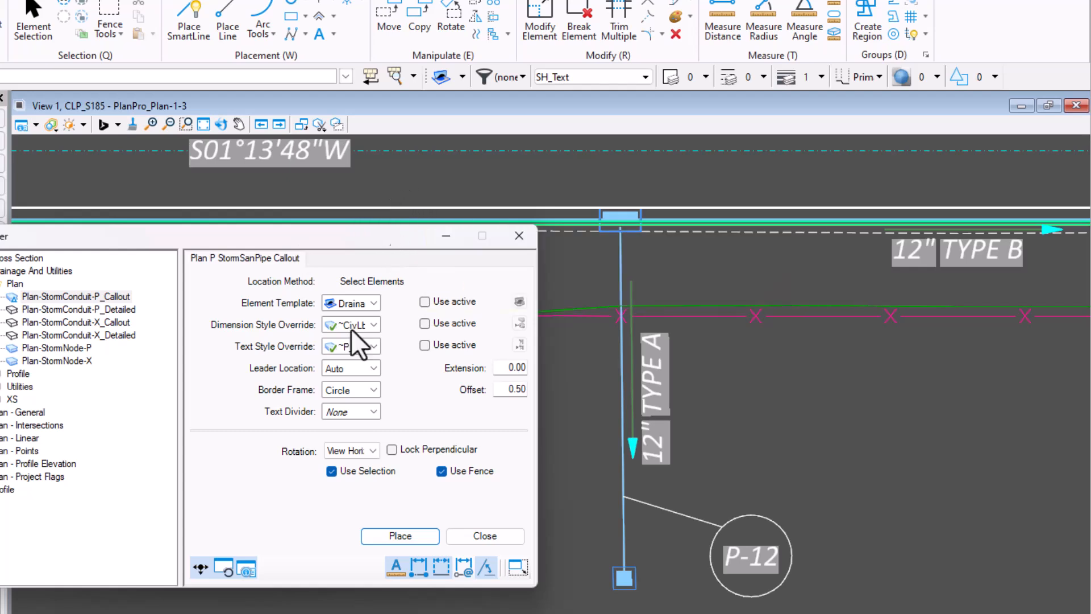
Set the Plan-StormConduit-P_Callout leader location to None and its border frame to Capsule.
{"action": "left_click", "coordinate": [111, 296]}
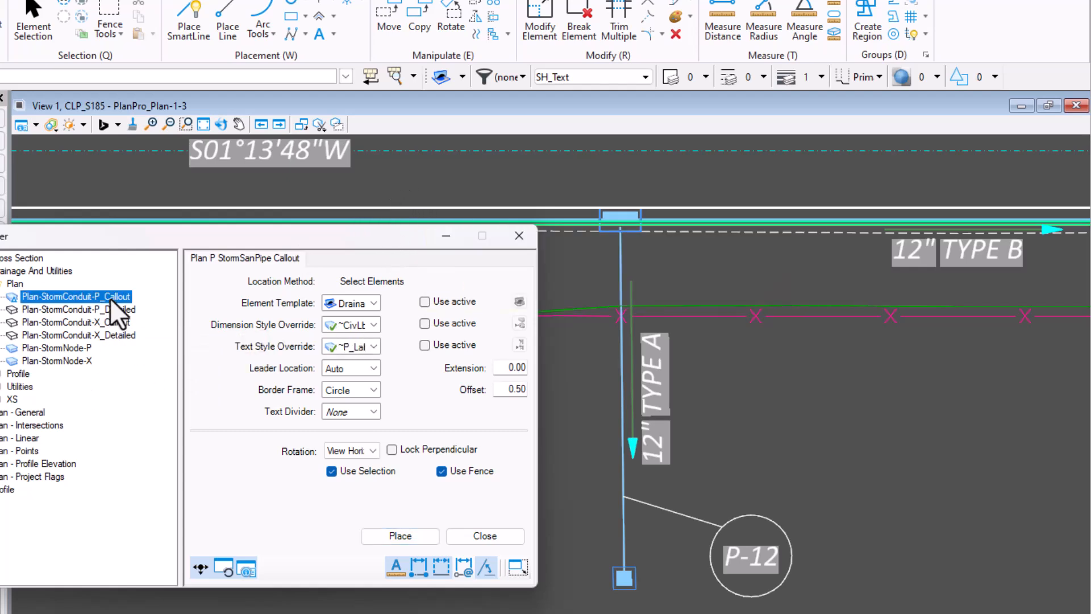
{"action": "left_click", "coordinate": [343, 371]}
{"action": "left_click", "coordinate": [343, 379]}
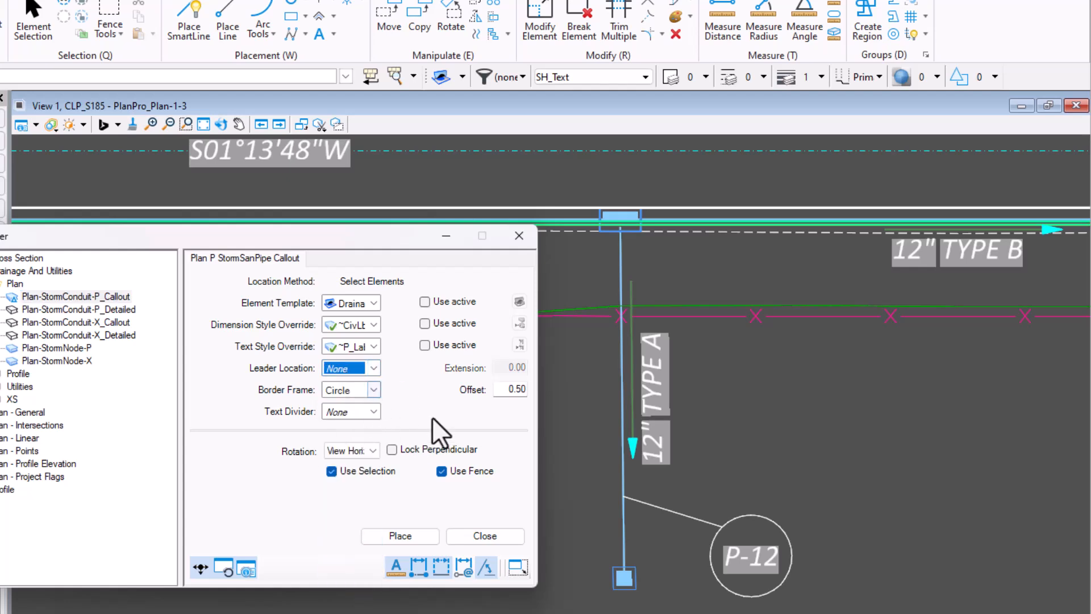
{"action": "left_click", "coordinate": [373, 389]}
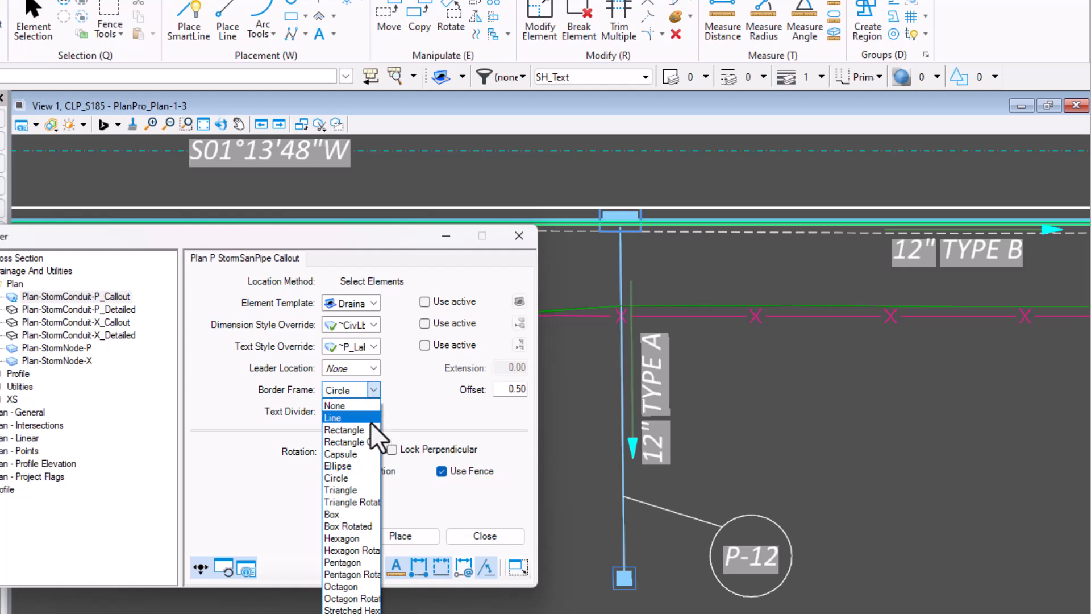
{"action": "left_click", "coordinate": [364, 453]}
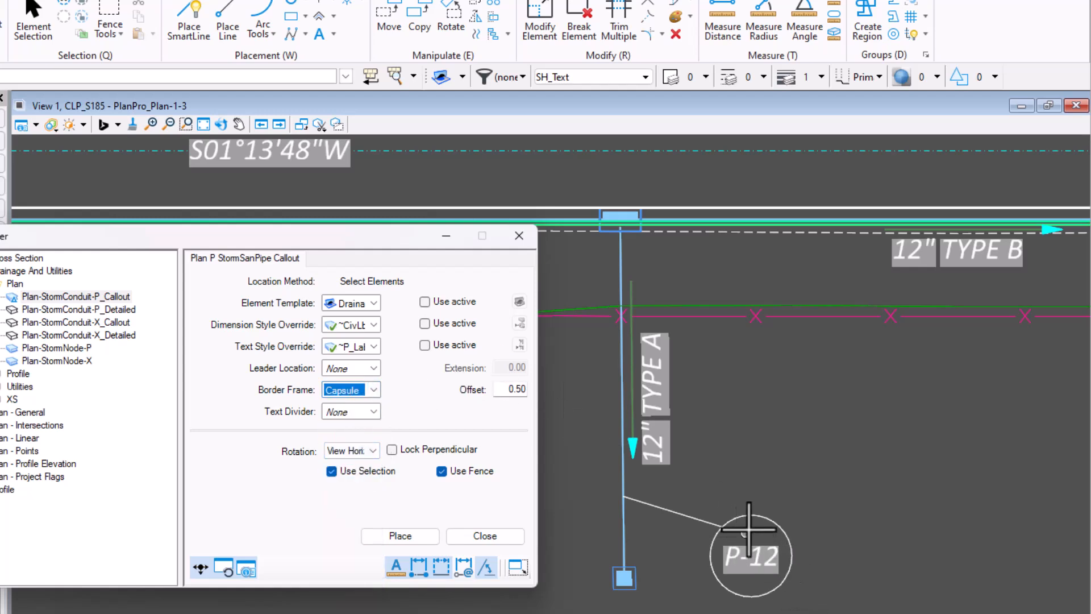
Start placing the capsule callout on the 12" Type A conduit and set its rotation to Tangent.
{"action": "left_click", "coordinate": [399, 534]}
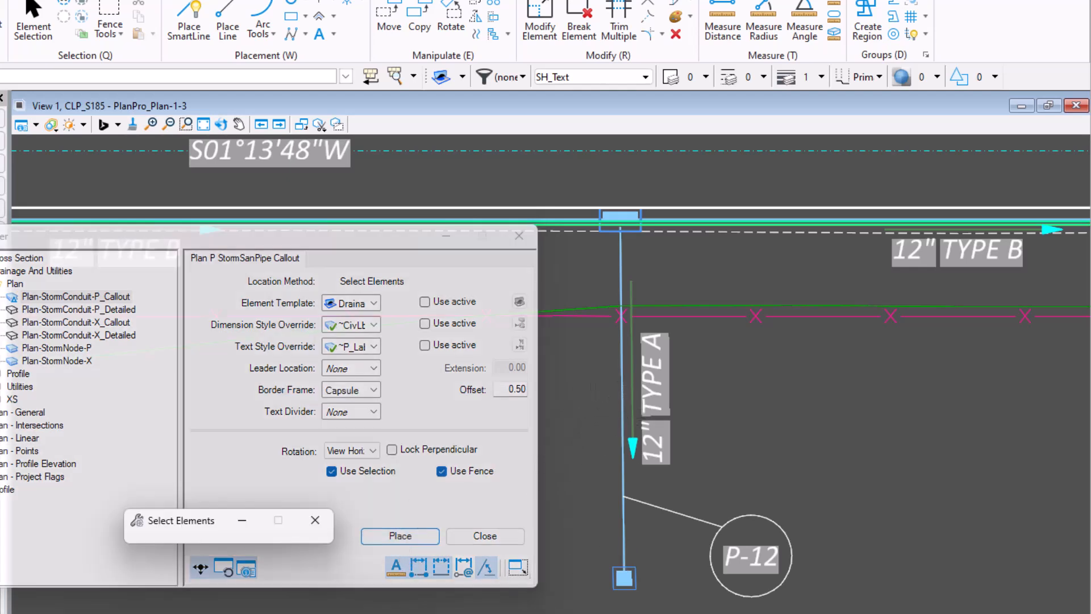
{"action": "left_click", "coordinate": [619, 378]}
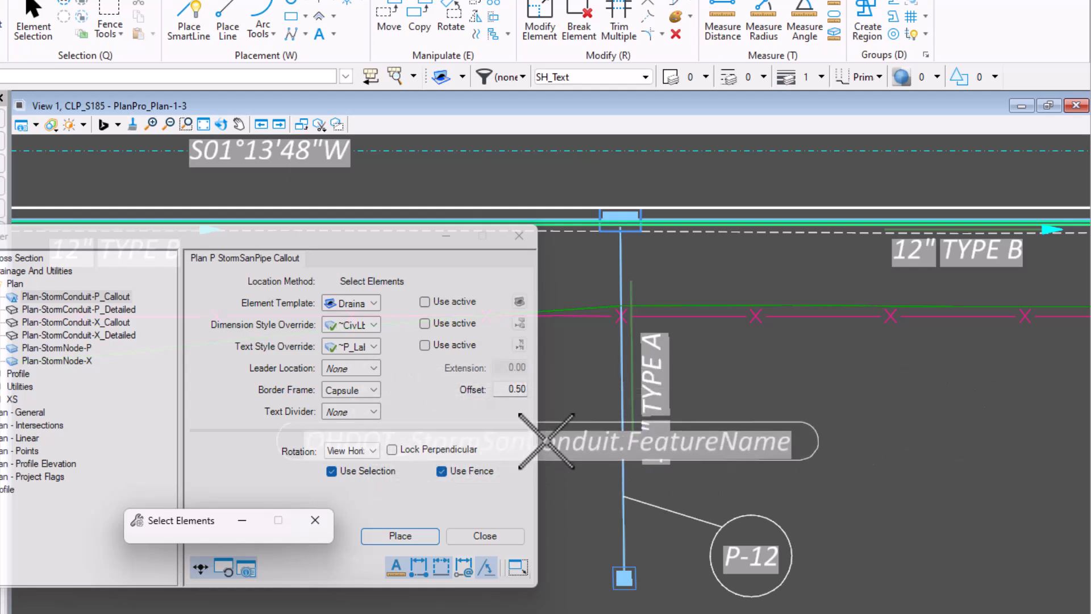
{"action": "left_click", "coordinate": [373, 450]}
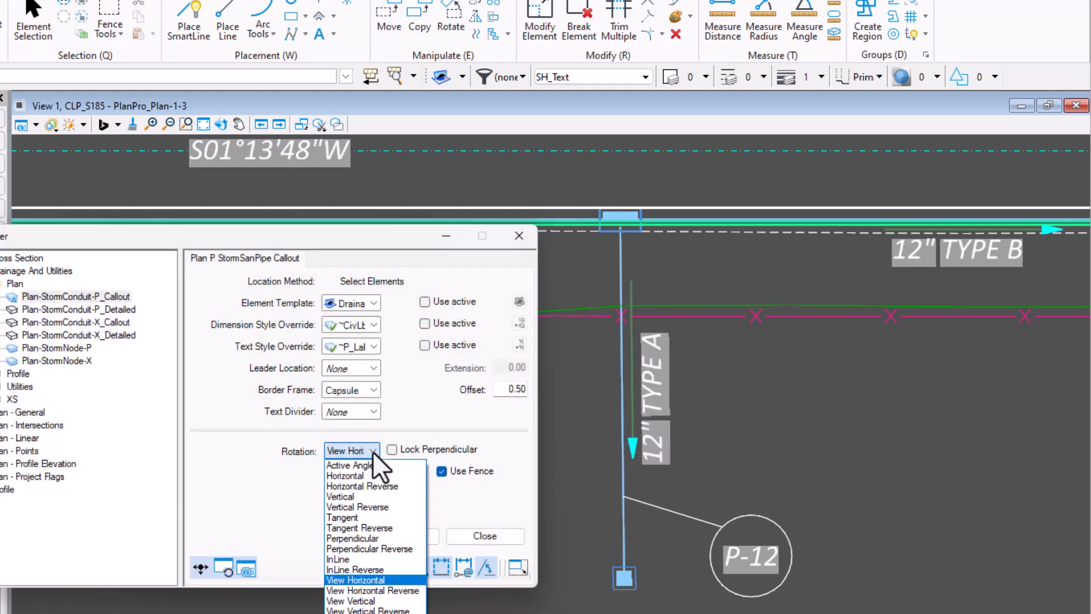
{"action": "left_click", "coordinate": [363, 517]}
{"action": "left_click", "coordinate": [672, 421]}
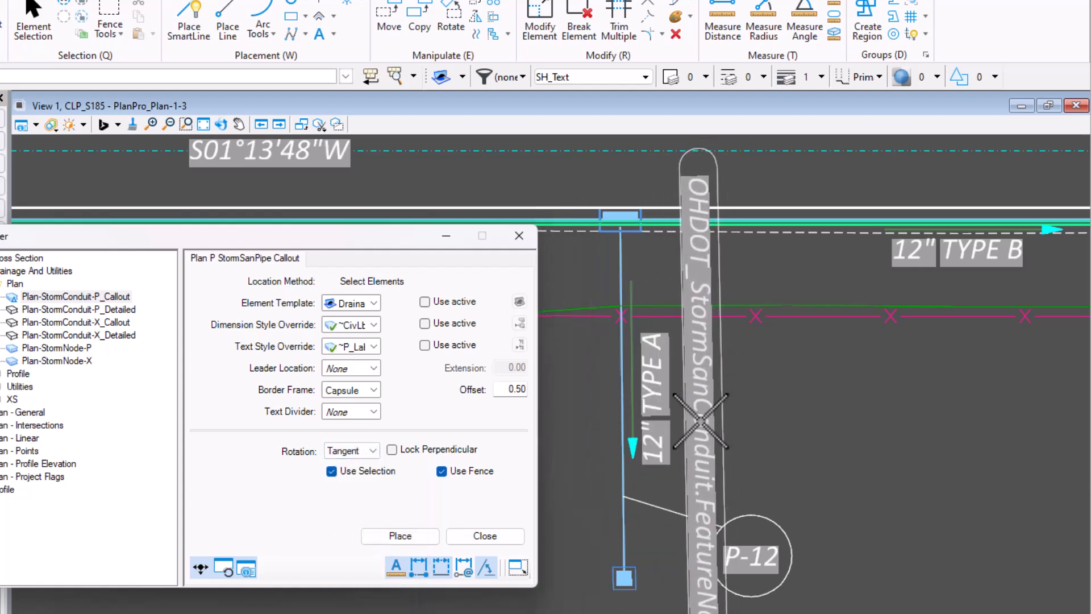
Try the Tangent Reverse rotation for the capsule callout.
{"action": "left_click", "coordinate": [376, 452]}
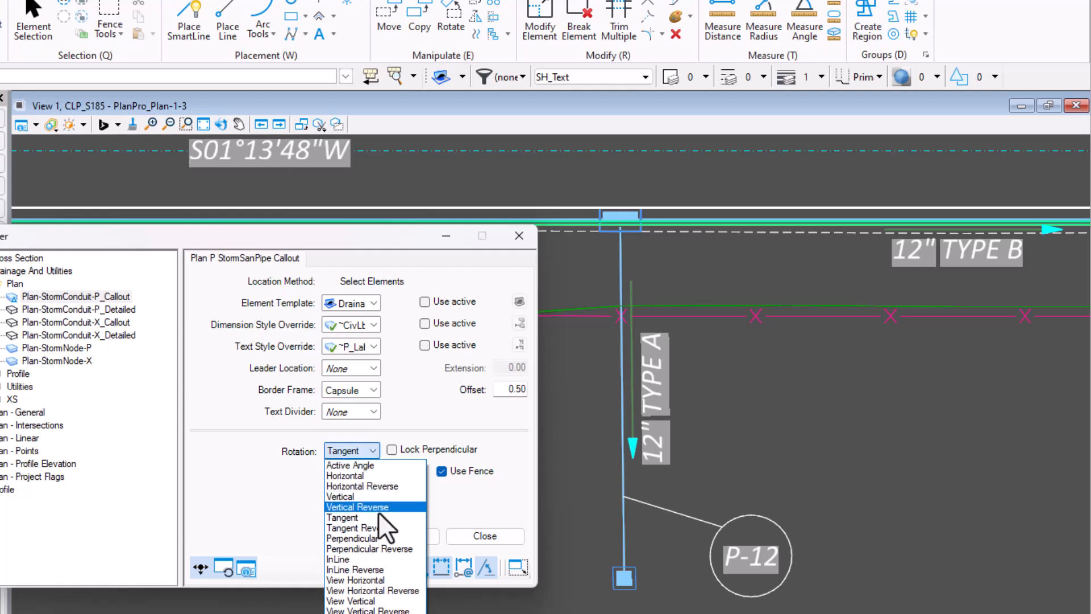
{"action": "left_click", "coordinate": [379, 532]}
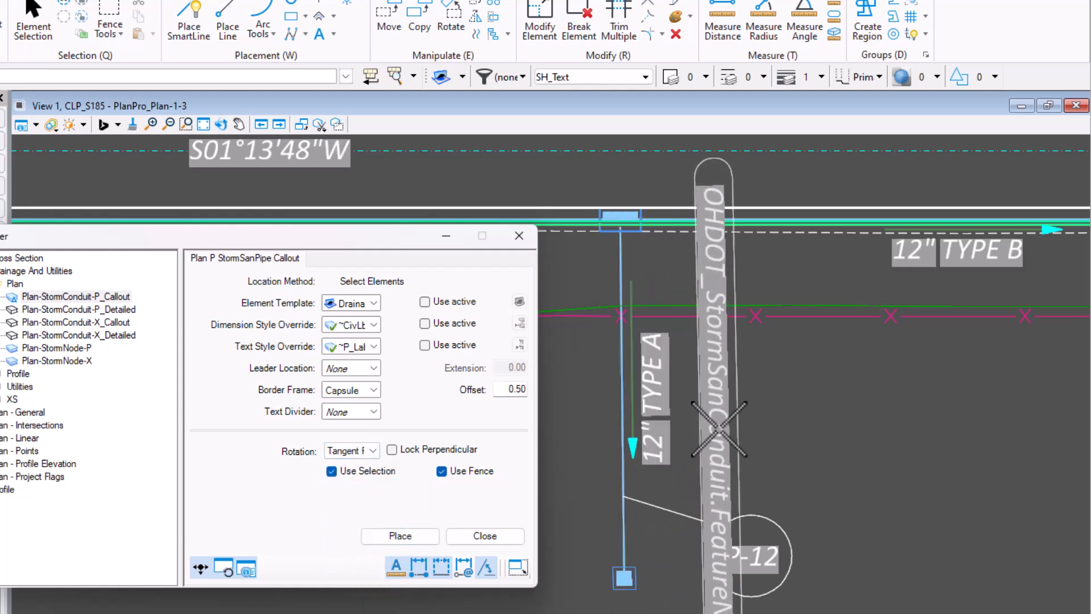
{"action": "left_click", "coordinate": [373, 455]}
{"action": "left_click", "coordinate": [293, 526]}
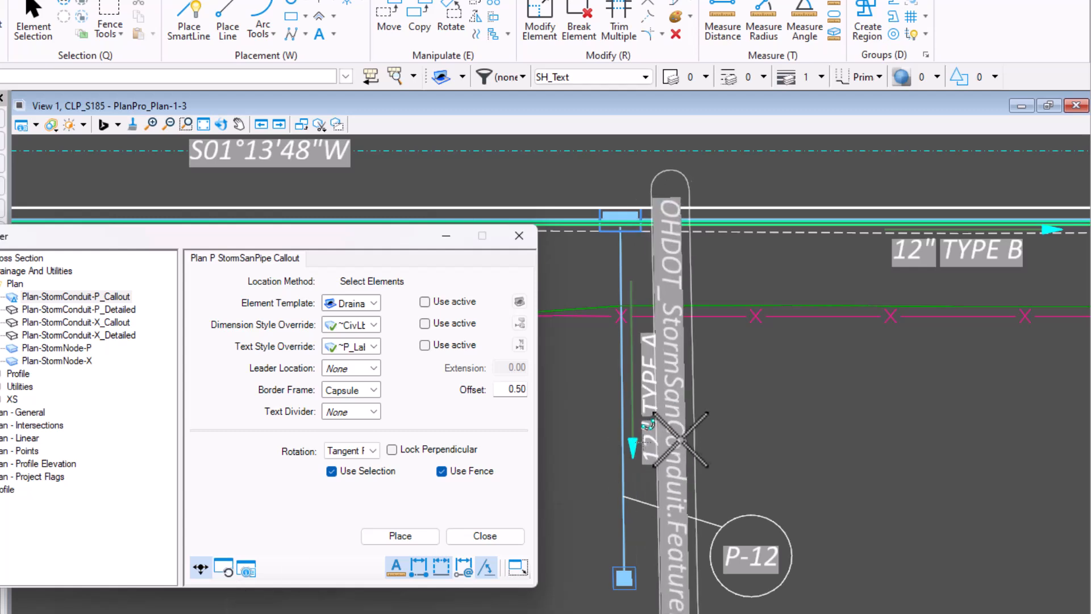
{"action": "left_click", "coordinate": [366, 451]}
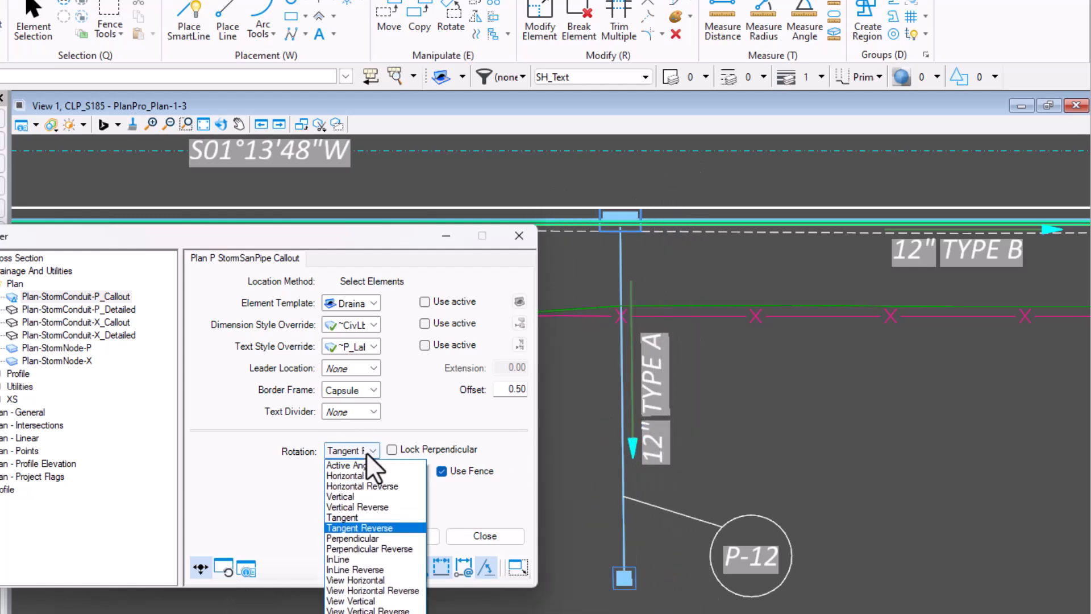
{"action": "left_click", "coordinate": [384, 525]}
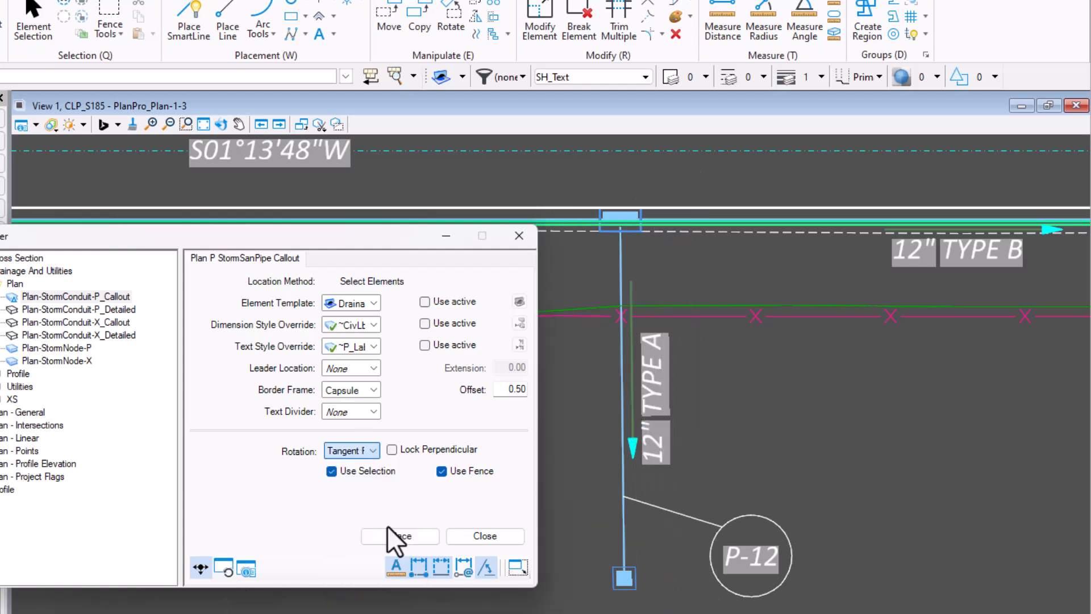
Set the rotation to Tangent and place the capsule callout beside the 12" Type A size label.
{"action": "left_click", "coordinate": [364, 455]}
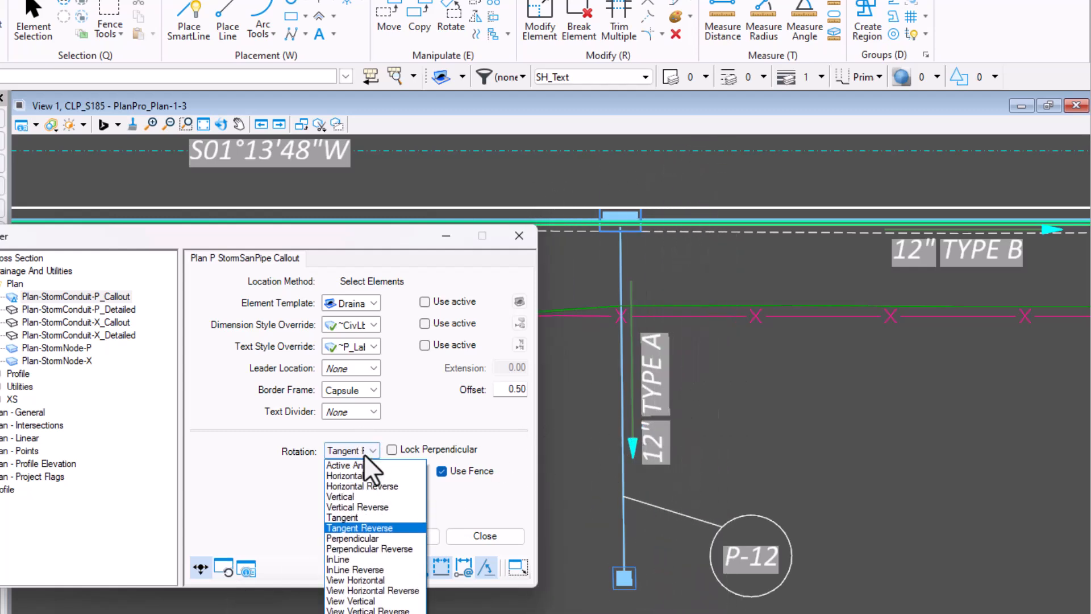
{"action": "left_click", "coordinate": [364, 518]}
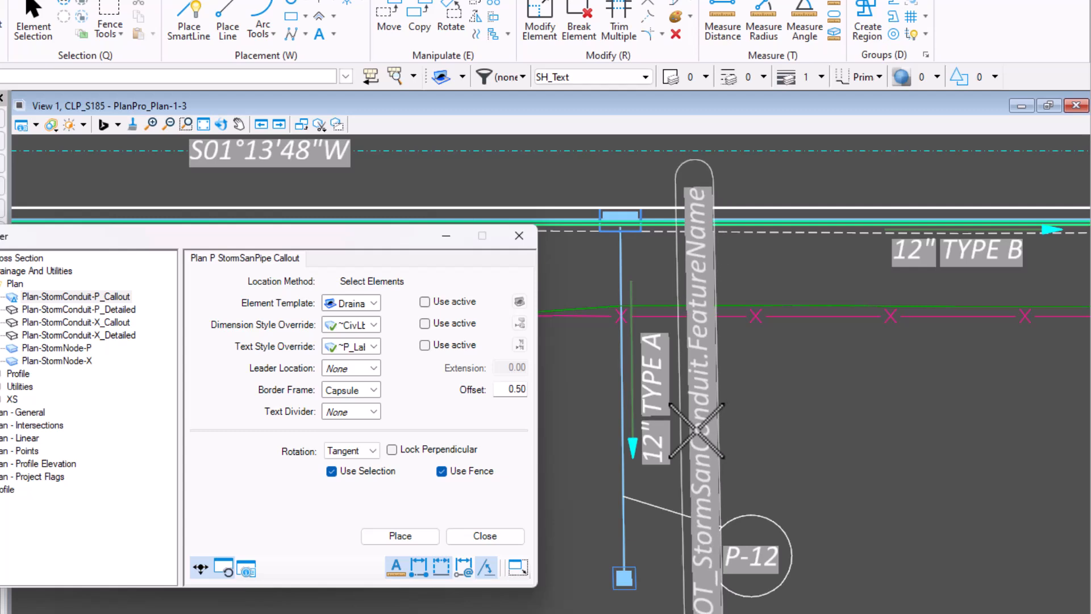
{"action": "left_click", "coordinate": [693, 429]}
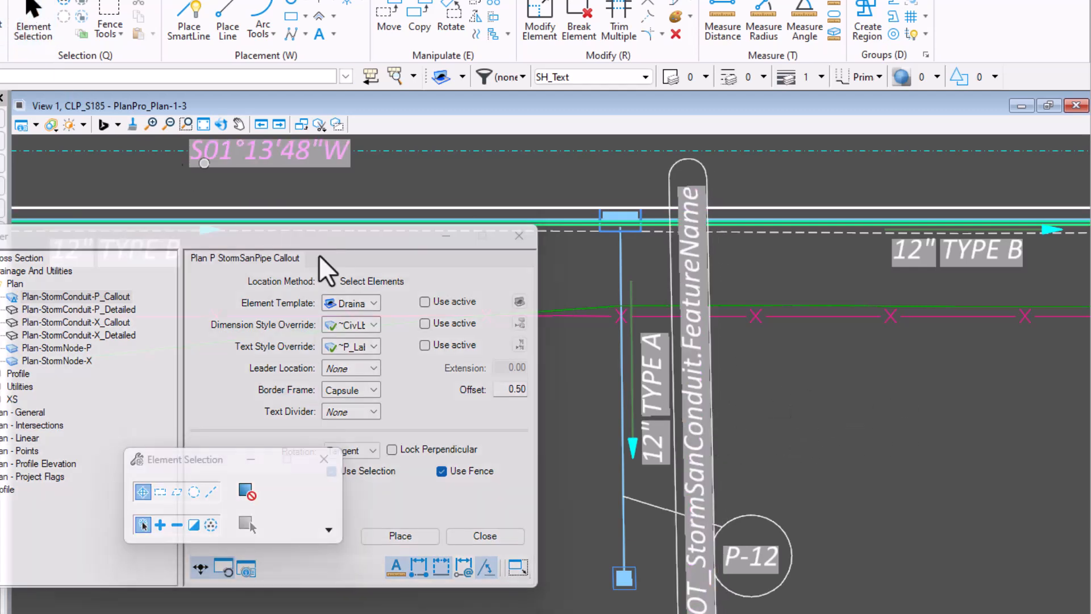
Edit the capsule callout's text and reassign its feature name field to the 12" Type A conduit.
{"action": "double_click", "coordinate": [694, 427]}
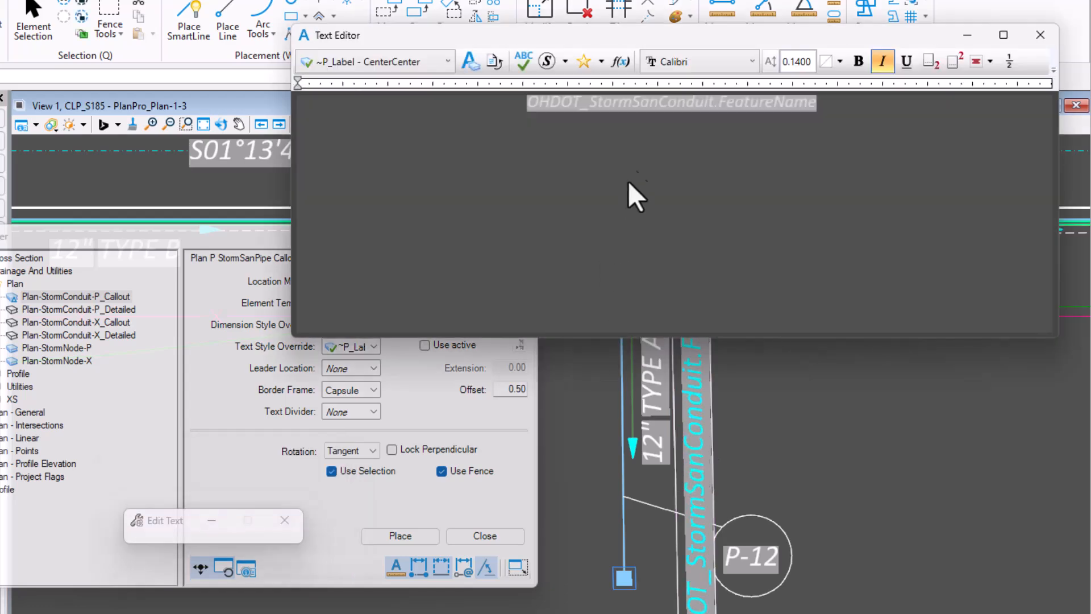
{"action": "right_click", "coordinate": [639, 106]}
{"action": "left_click", "coordinate": [694, 243]}
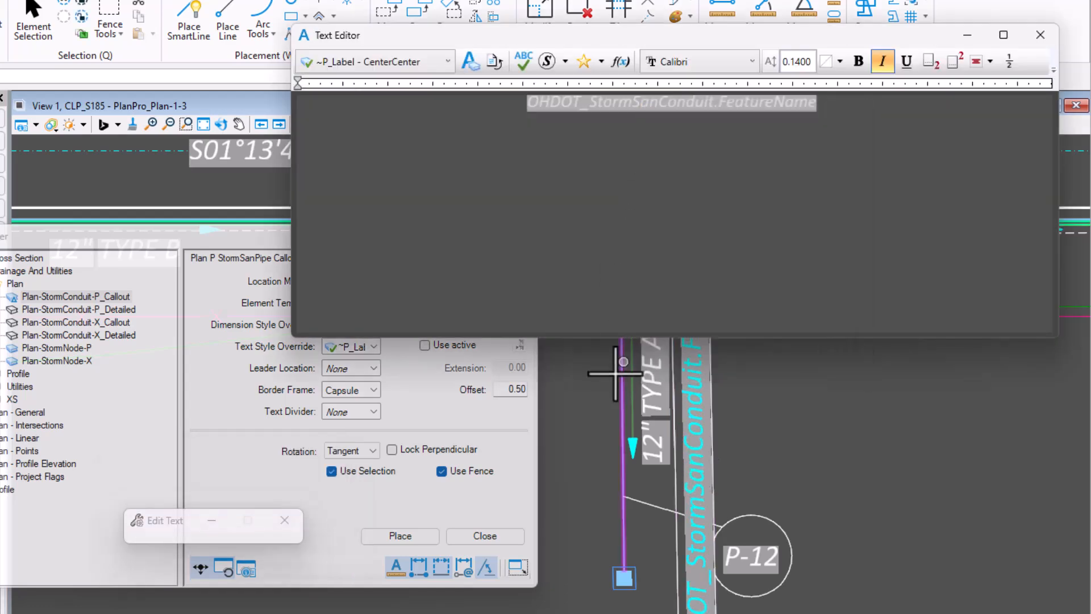
{"action": "left_click", "coordinate": [618, 380]}
{"action": "left_click", "coordinate": [750, 433]}
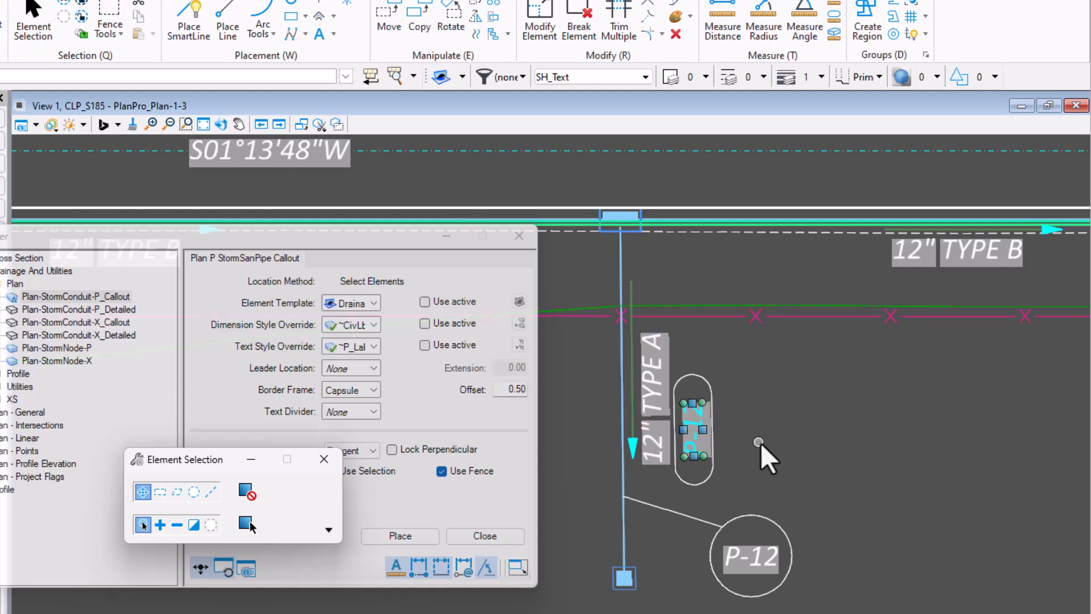
{"action": "left_click", "coordinate": [779, 451]}
{"action": "left_click", "coordinate": [710, 391]}
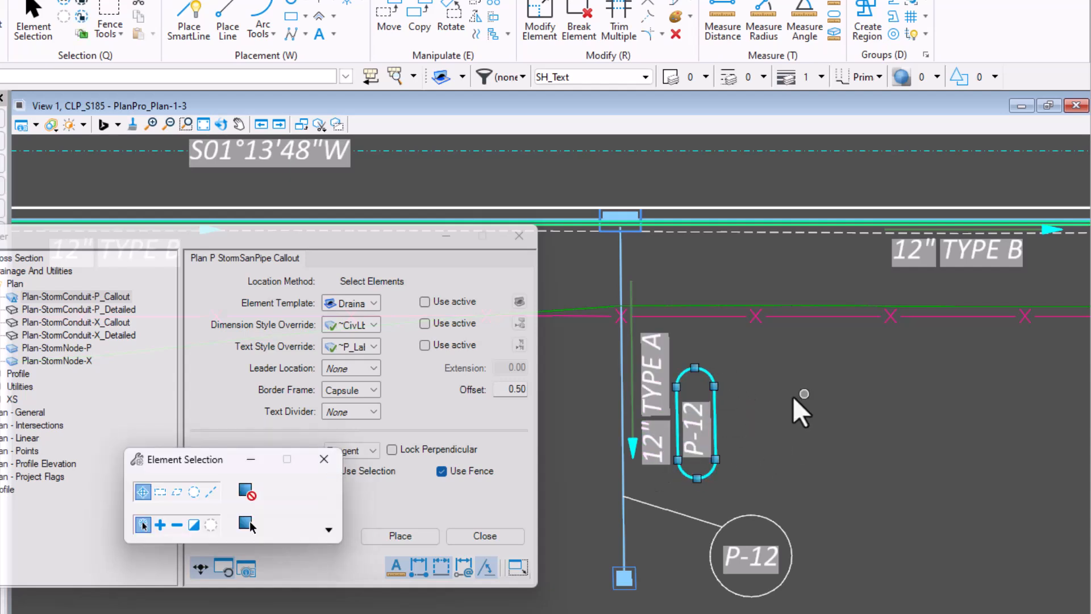
{"action": "key", "text": "ctrl+z"}
{"action": "left_click", "coordinate": [791, 412]}
Move the capsule callout slightly up, keeping it beside the 12" Type A size label.
{"action": "left_click", "coordinate": [388, 28]}
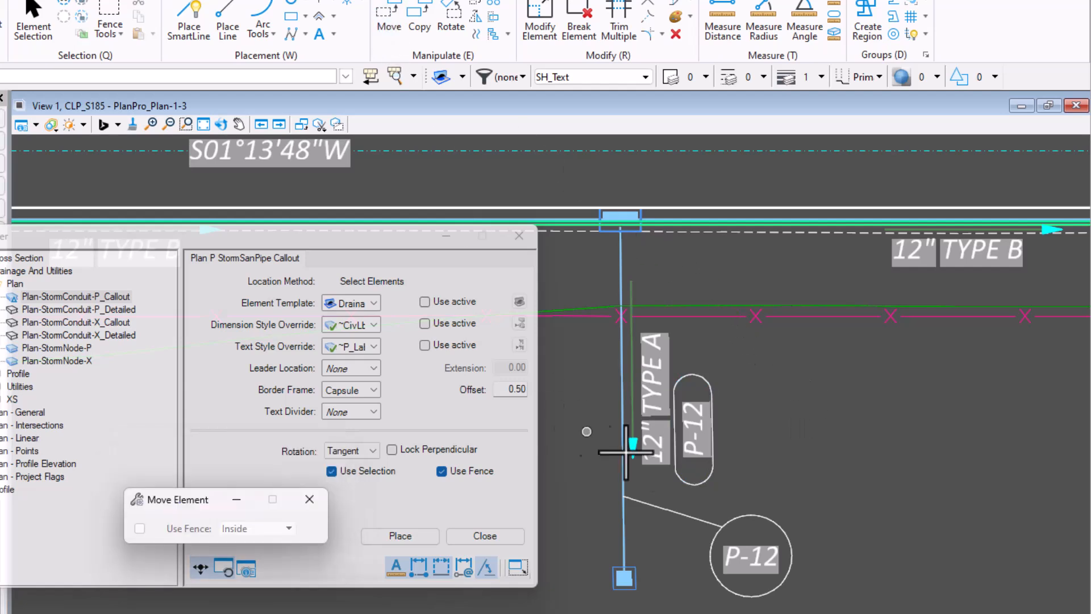
{"action": "left_click", "coordinate": [700, 434]}
{"action": "left_click", "coordinate": [711, 409]}
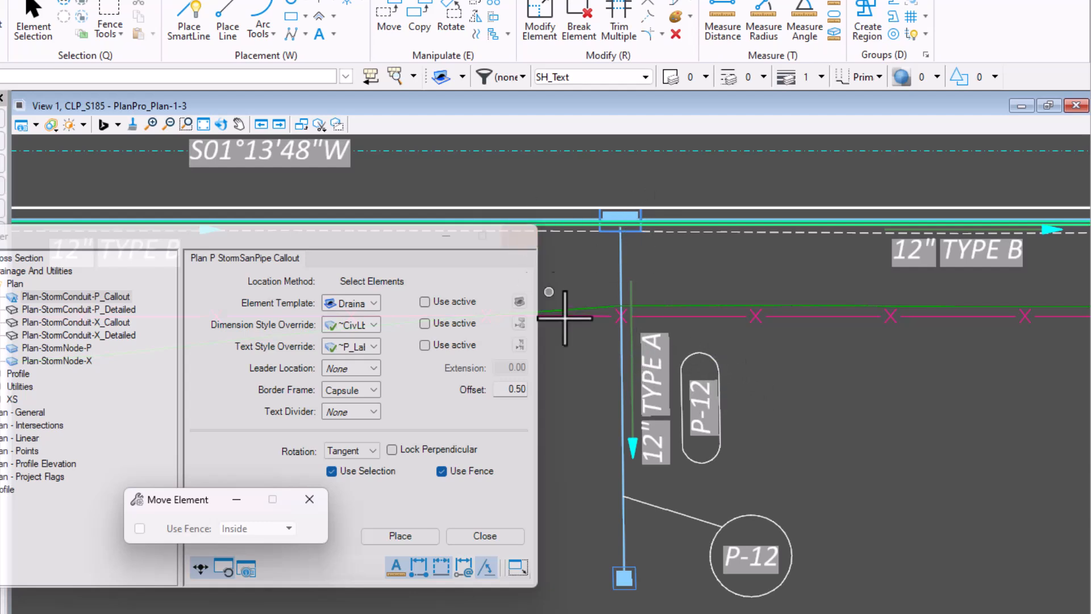
Place a circled Plan-StormNode-P callout with a leader below the storm node at the lower end of the Type A conduit.
{"action": "scroll", "coordinate": [733, 505], "scroll_direction": "down", "scroll_amount": 2}
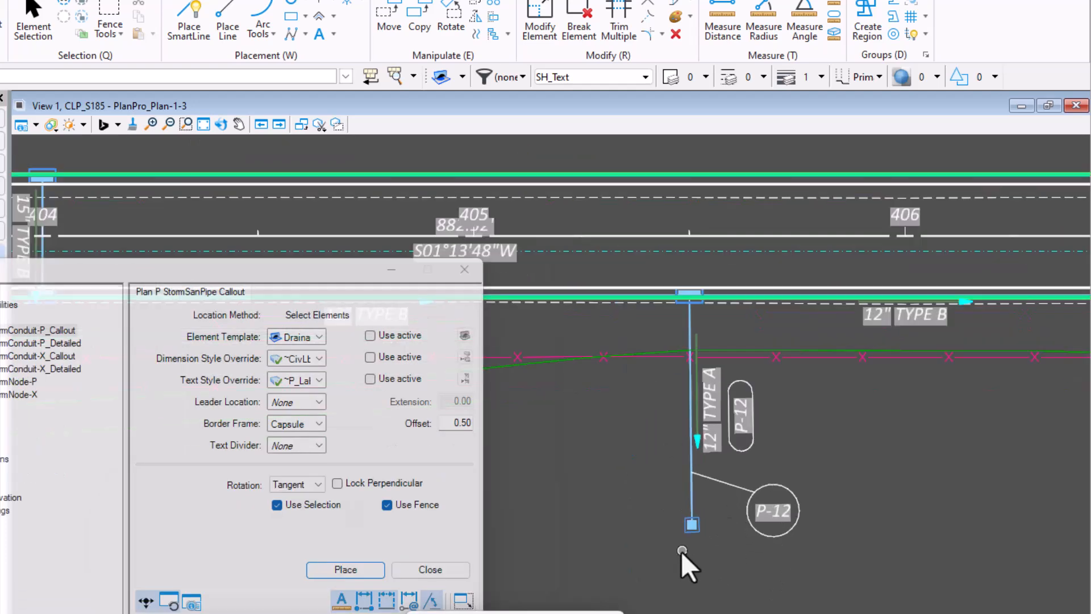
{"action": "middle_click_drag", "start_coordinate": [680, 551], "coordinate": [710, 467]}
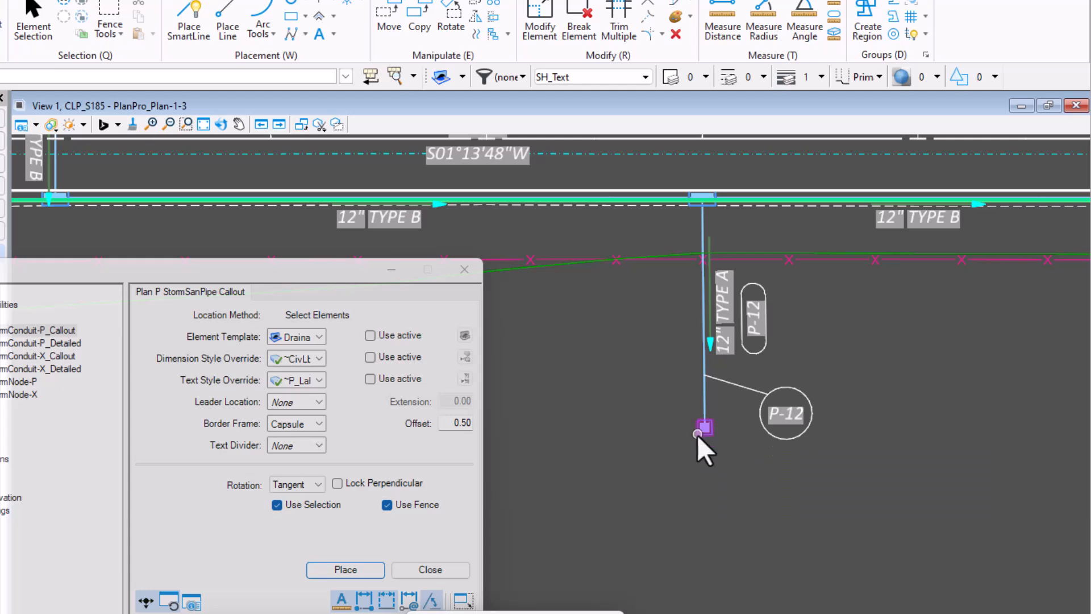
{"action": "left_click", "coordinate": [1, 1]}
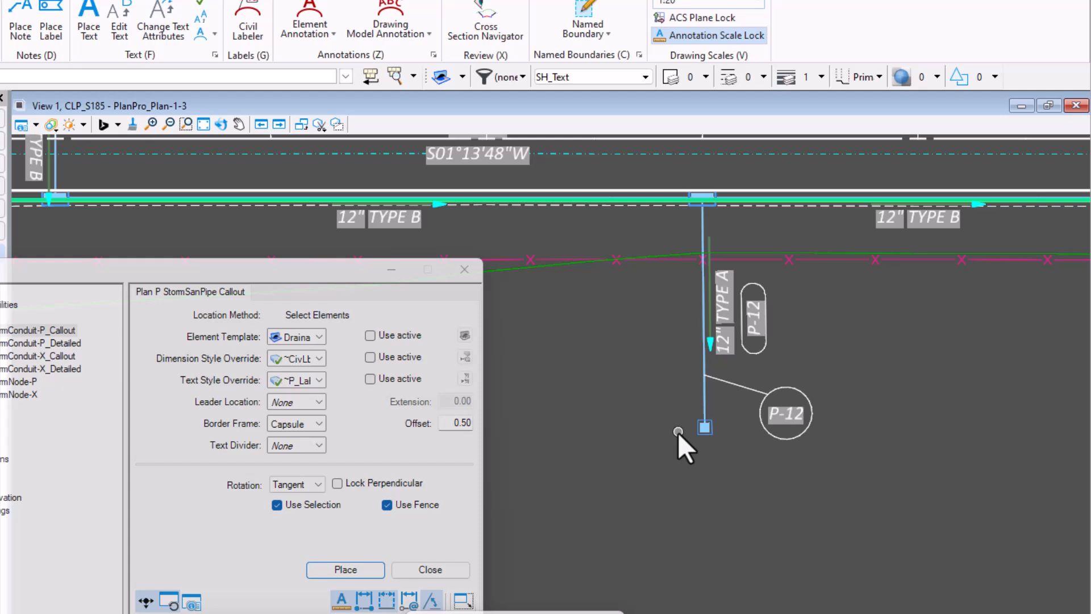
{"action": "left_click_drag", "start_coordinate": [248, 267], "coordinate": [367, 234]}
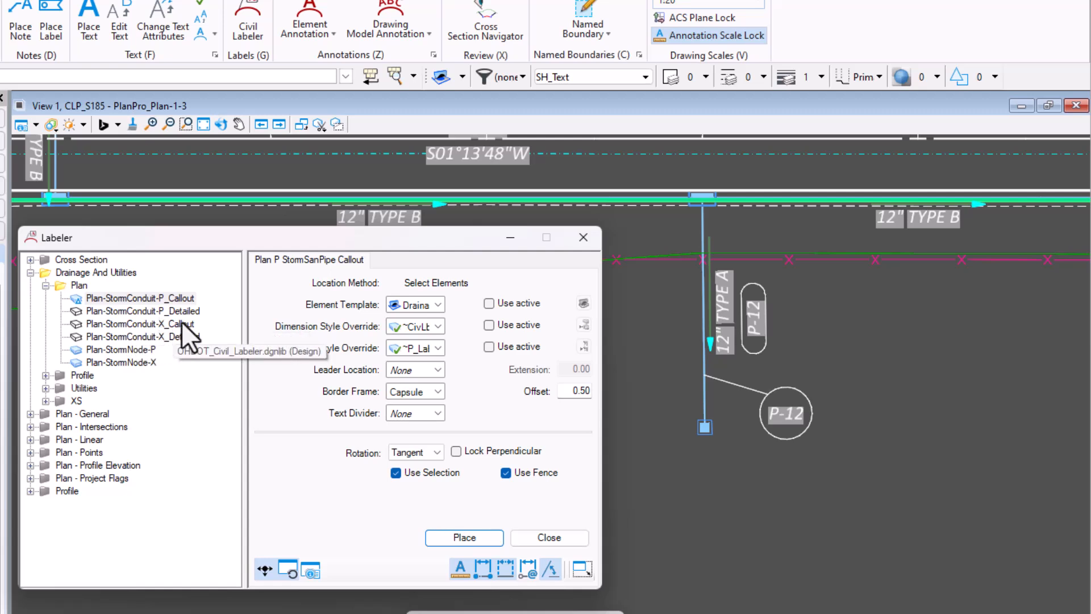
{"action": "left_click", "coordinate": [119, 349]}
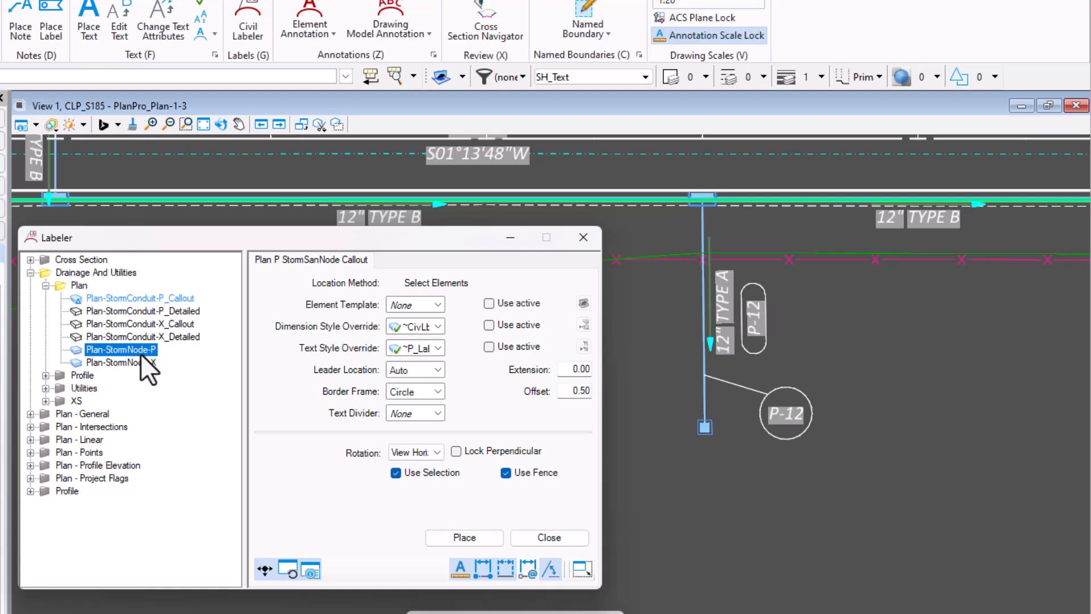
{"action": "left_click_drag", "start_coordinate": [307, 237], "coordinate": [238, 216]}
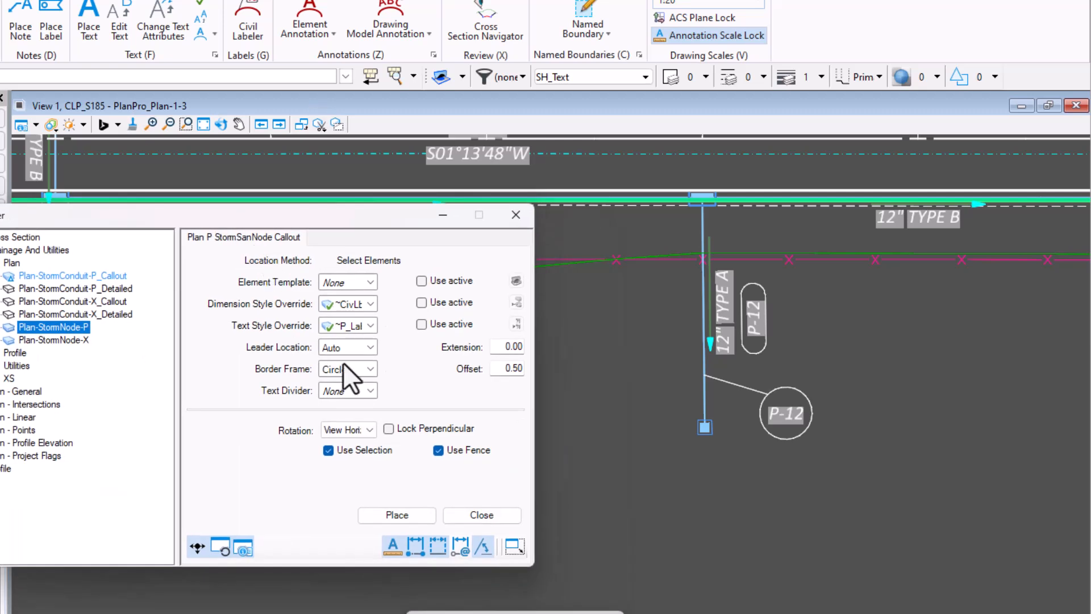
{"action": "left_click", "coordinate": [408, 517]}
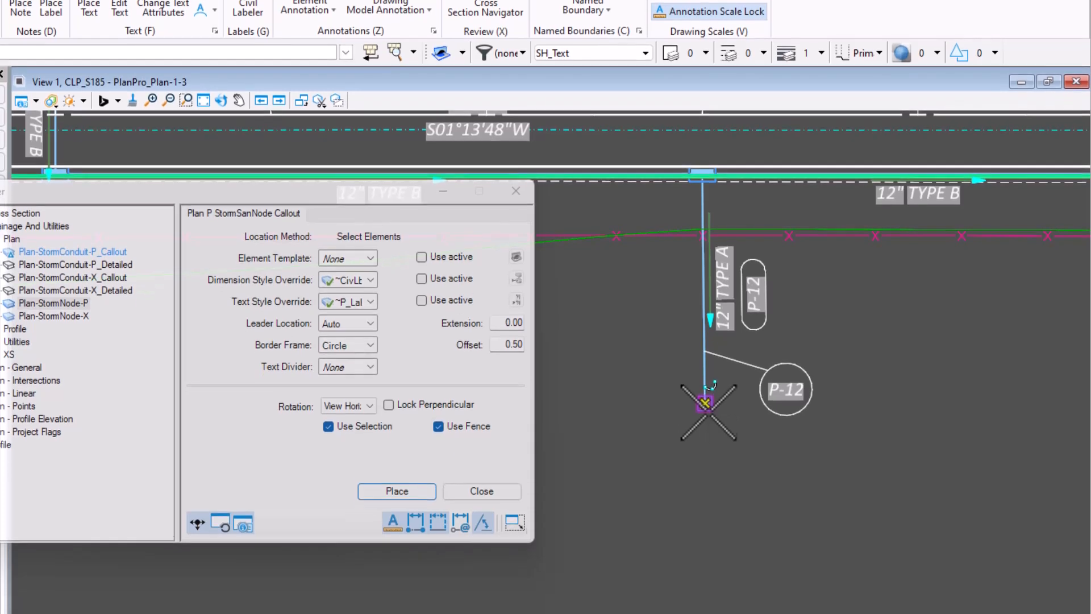
{"action": "left_click", "coordinate": [703, 427]}
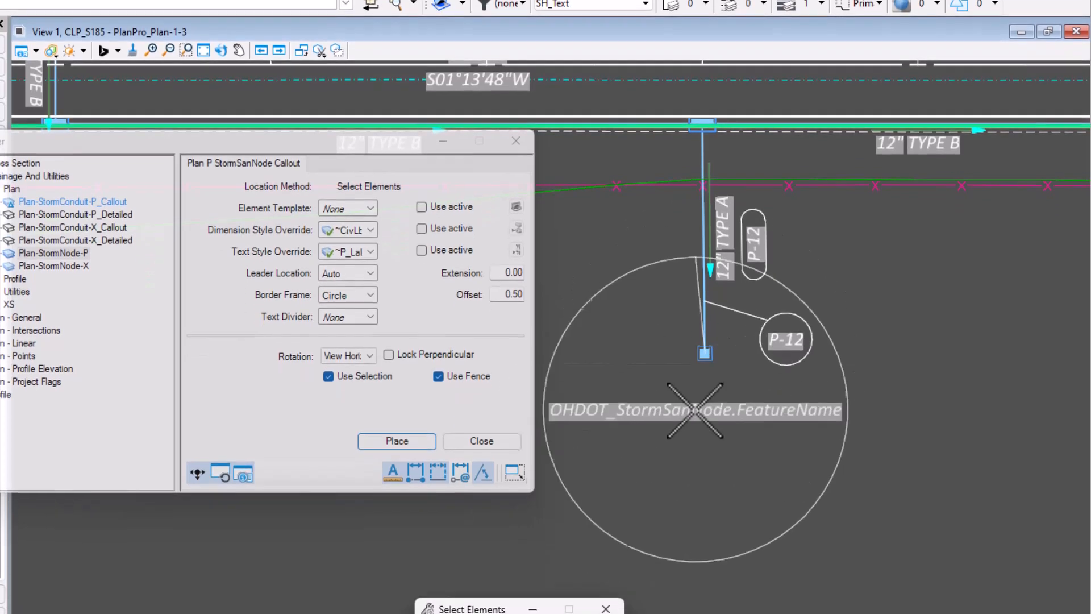
{"action": "left_click", "coordinate": [819, 550]}
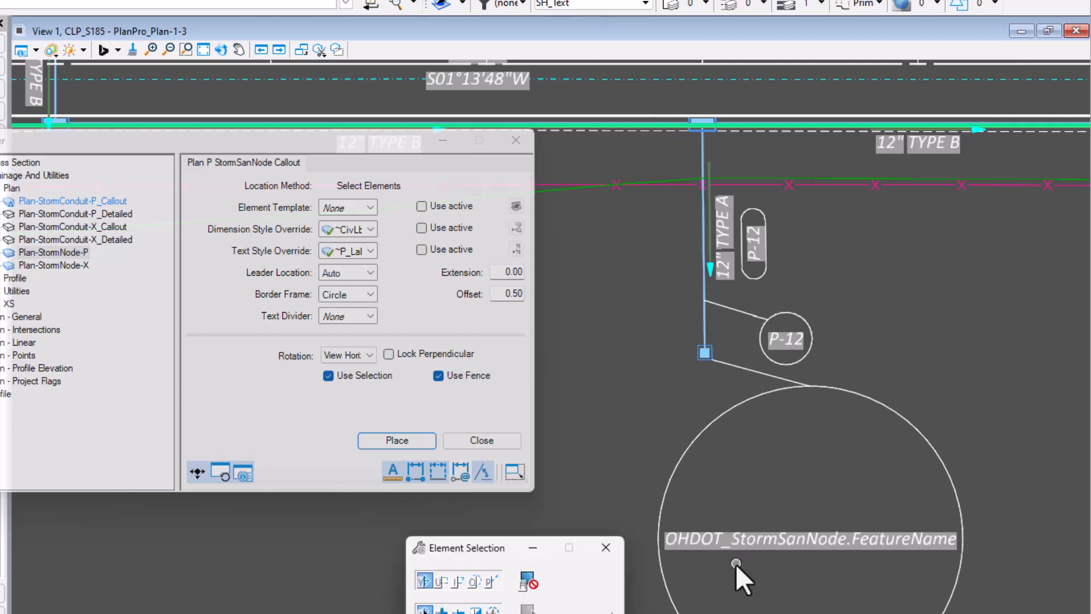
Edit the node callout's text and reassign its feature name field to the node at the conduit's lower end.
{"action": "left_click", "coordinate": [742, 541]}
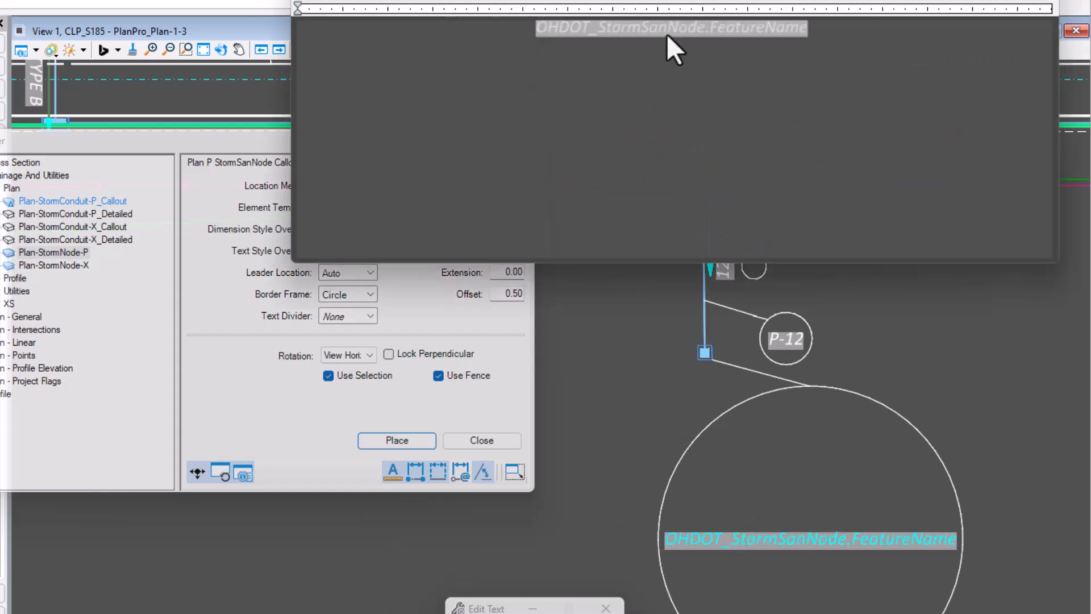
{"action": "right_click", "coordinate": [667, 34]}
{"action": "left_click", "coordinate": [756, 156]}
{"action": "left_click", "coordinate": [676, 353]}
{"action": "left_click", "coordinate": [894, 480]}
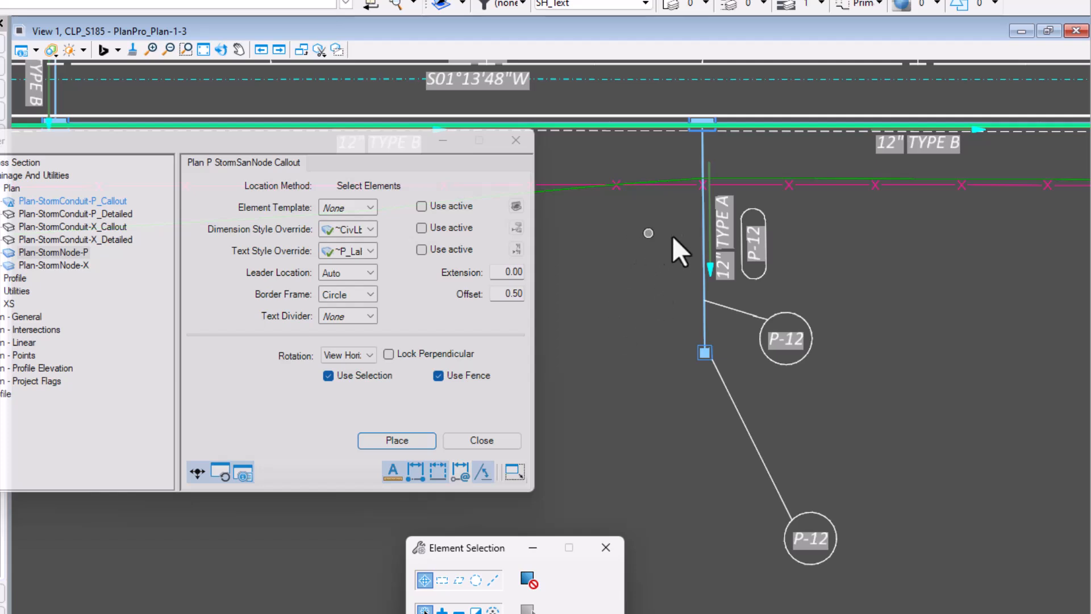
Place circled Plan-StormNode-P callouts with leaders for both storm nodes at the ends of the 12" Type A conduit in one operation.
{"action": "left_click_drag", "start_coordinate": [378, 154], "coordinate": [368, 187]}
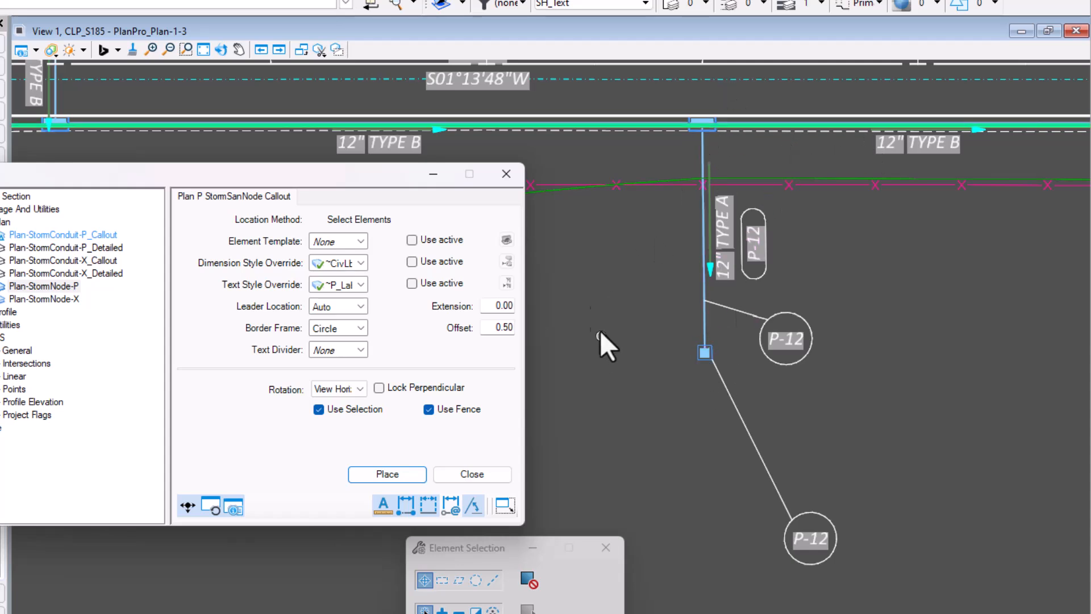
{"action": "left_click", "coordinate": [695, 353]}
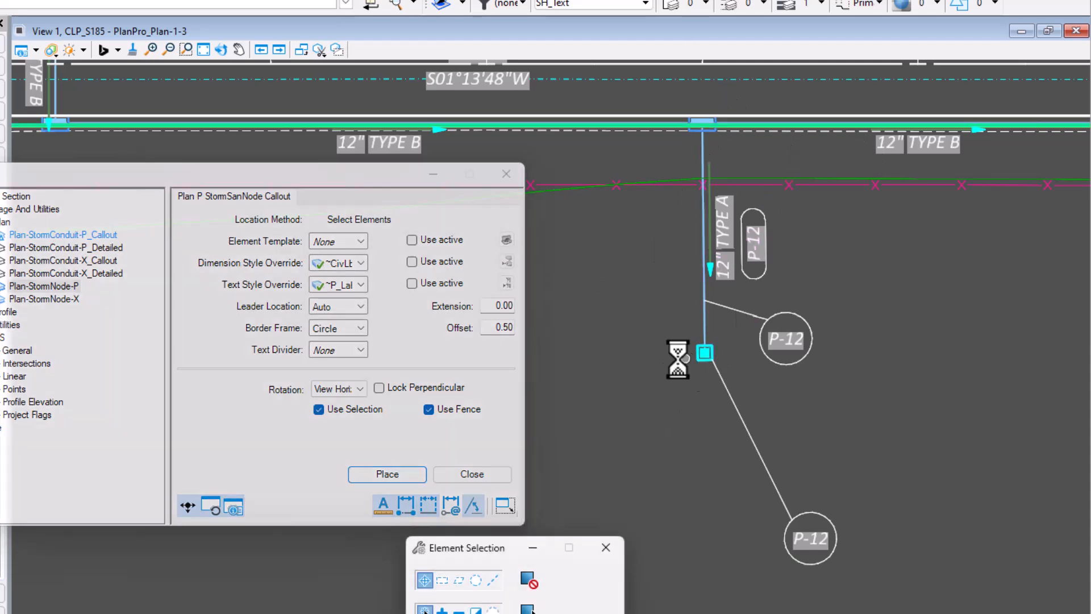
{"action": "left_click", "coordinate": [690, 134]}
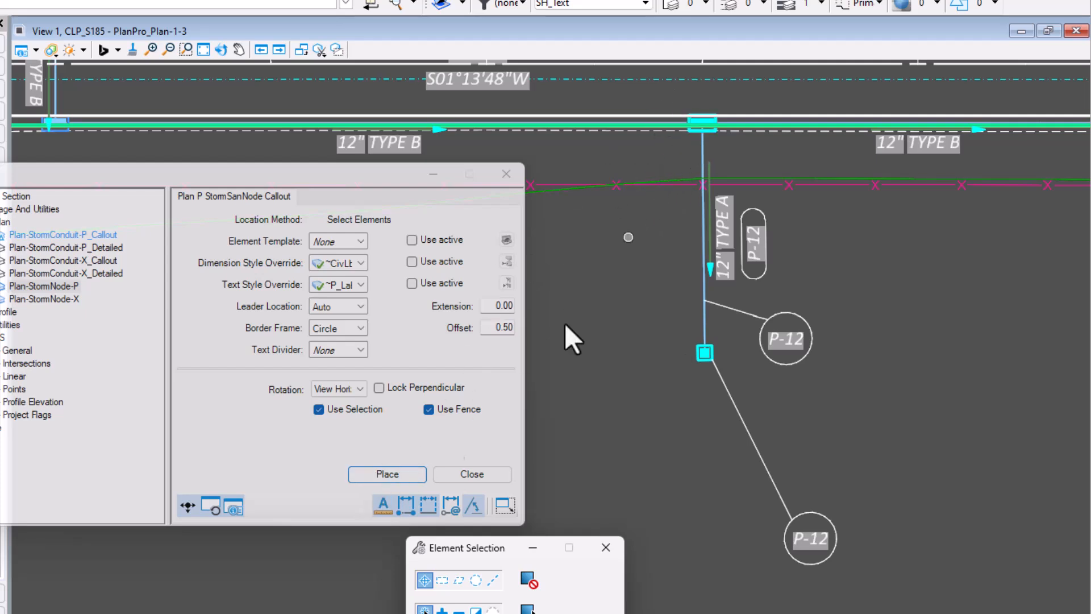
{"action": "left_click", "coordinate": [383, 473]}
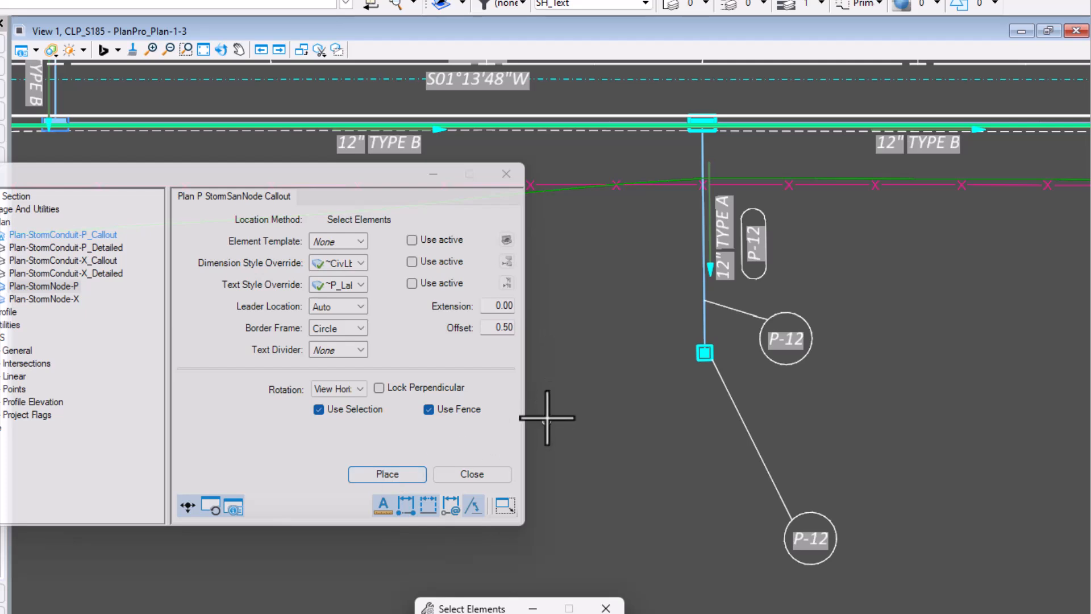
{"action": "left_click", "coordinate": [703, 352]}
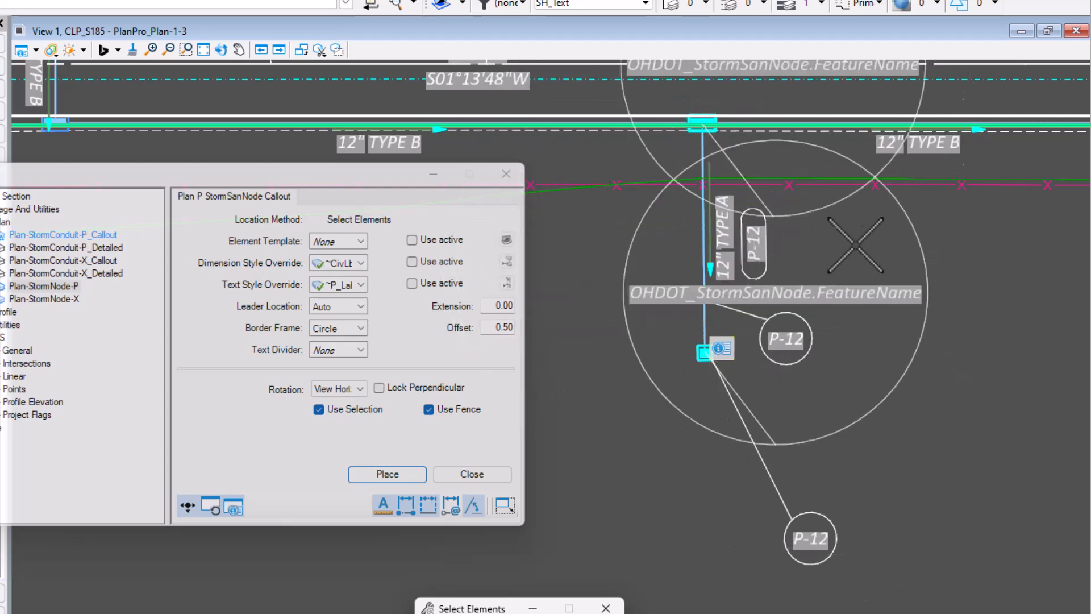
{"action": "scroll", "coordinate": [870, 271], "scroll_direction": "down", "scroll_amount": 1}
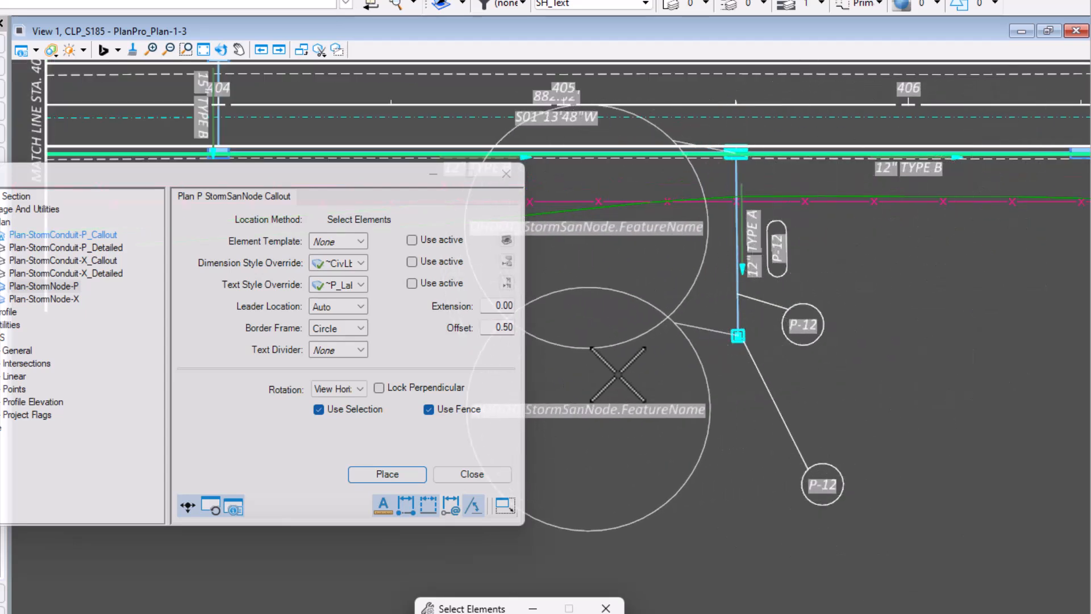
{"action": "scroll", "coordinate": [955, 326], "scroll_direction": "down", "scroll_amount": 1}
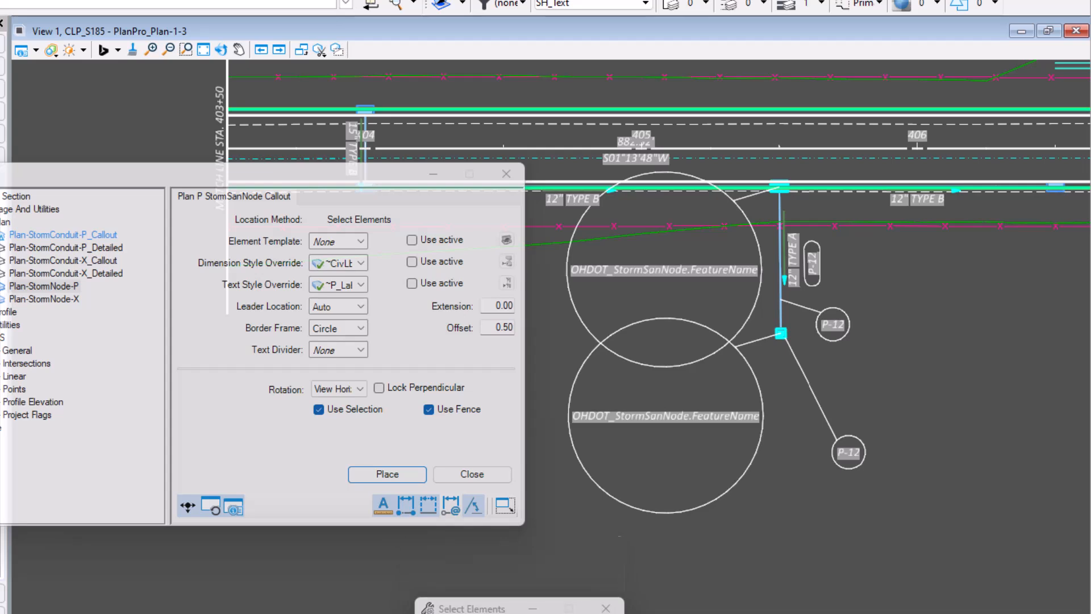
Edit the upper node callout's text and reassign its feature name field to the 12" Type A conduit.
{"action": "double_click", "coordinate": [665, 275]}
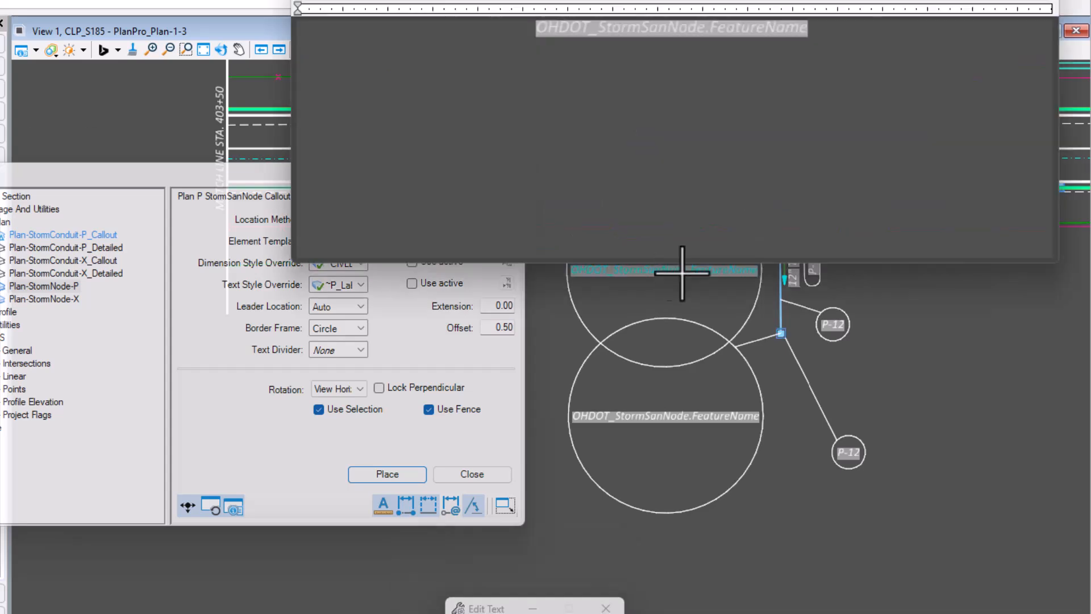
{"action": "right_click", "coordinate": [694, 29]}
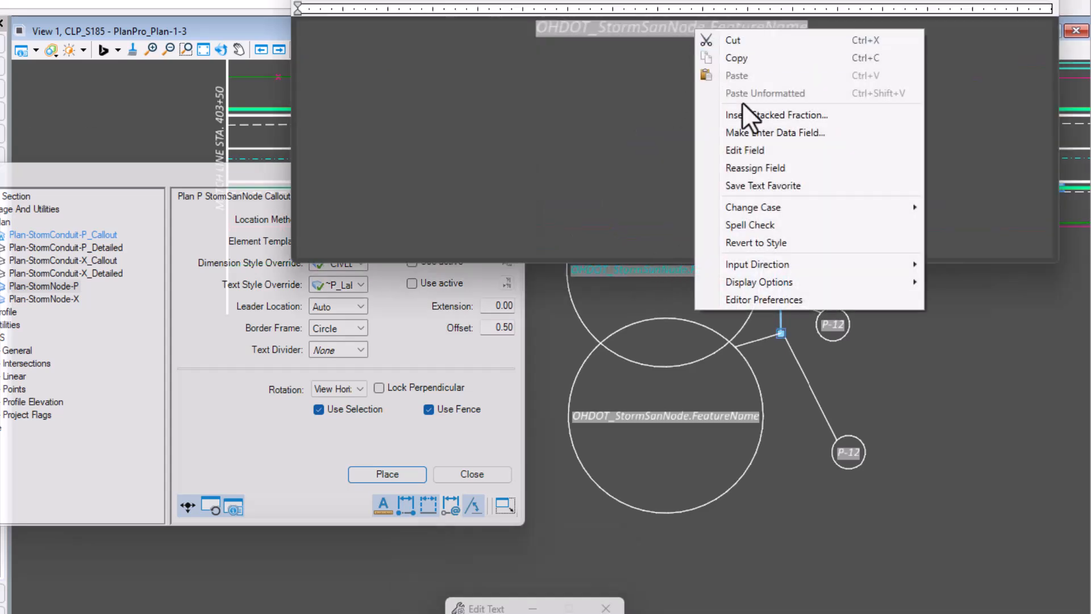
{"action": "left_click", "coordinate": [776, 168]}
{"action": "left_click_drag", "start_coordinate": [816, 1], "coordinate": [297, 13]}
{"action": "scroll", "coordinate": [747, 231], "scroll_direction": "up", "scroll_amount": 2}
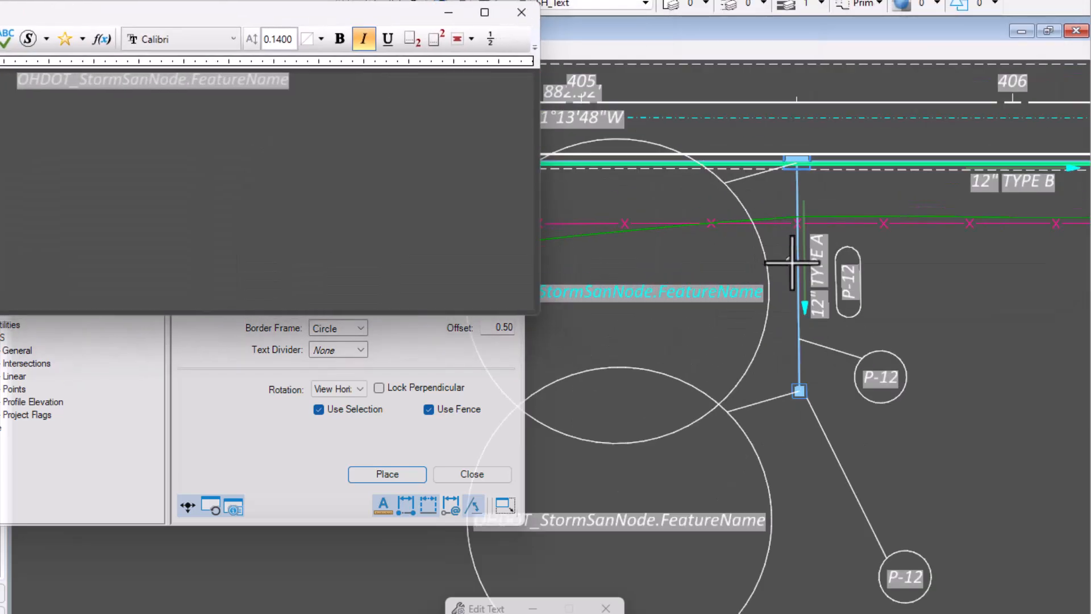
{"action": "left_click", "coordinate": [793, 262]}
{"action": "left_click", "coordinate": [918, 430]}
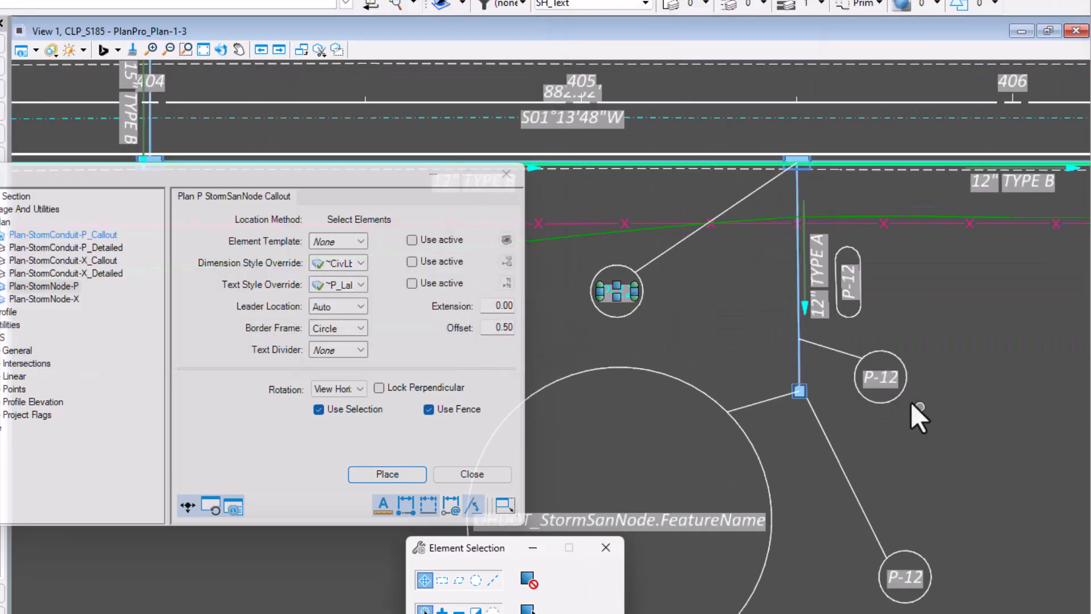
Delete the three storm node callouts, keeping the conduit callouts, and close the Labeler.
{"action": "scroll", "coordinate": [707, 377], "scroll_direction": "down", "scroll_amount": 1}
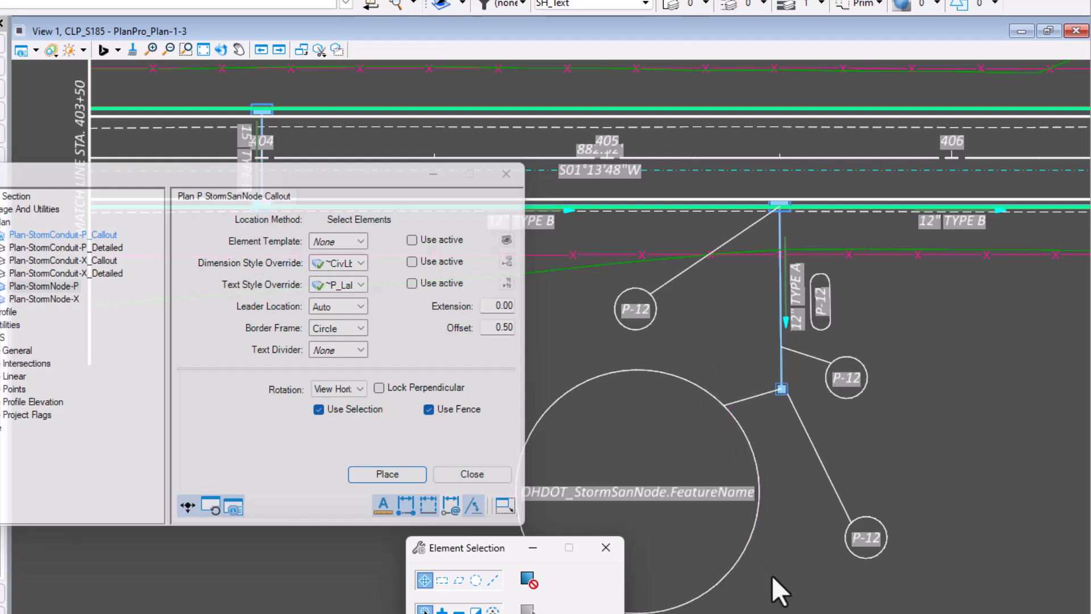
{"action": "left_click_drag", "start_coordinate": [752, 608], "coordinate": [636, 280]}
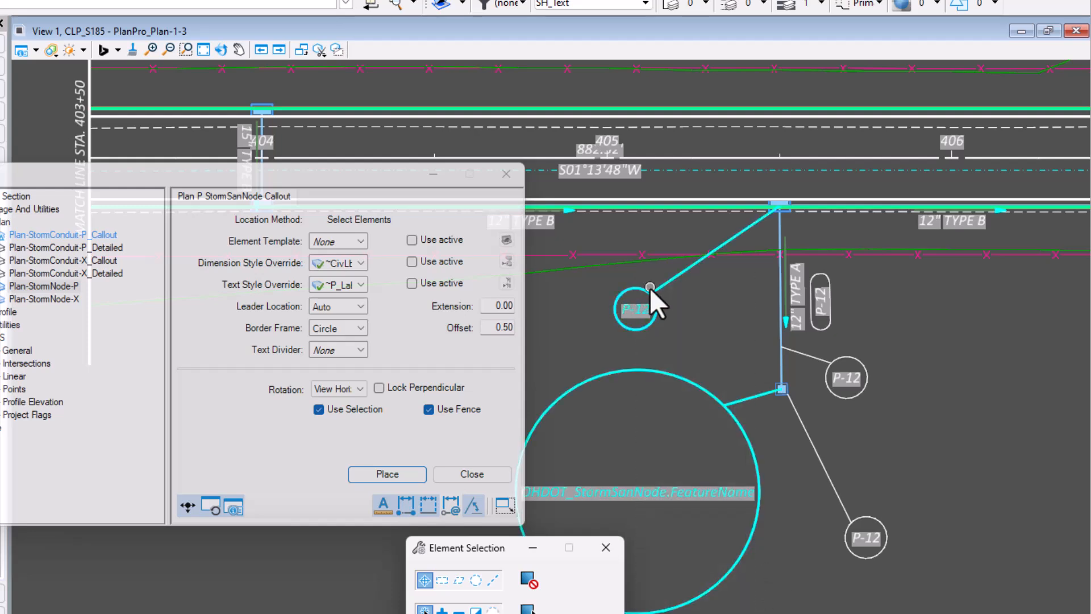
{"action": "key", "text": "Delete"}
{"action": "left_click_drag", "start_coordinate": [885, 574], "coordinate": [802, 496]}
{"action": "key", "text": "Delete"}
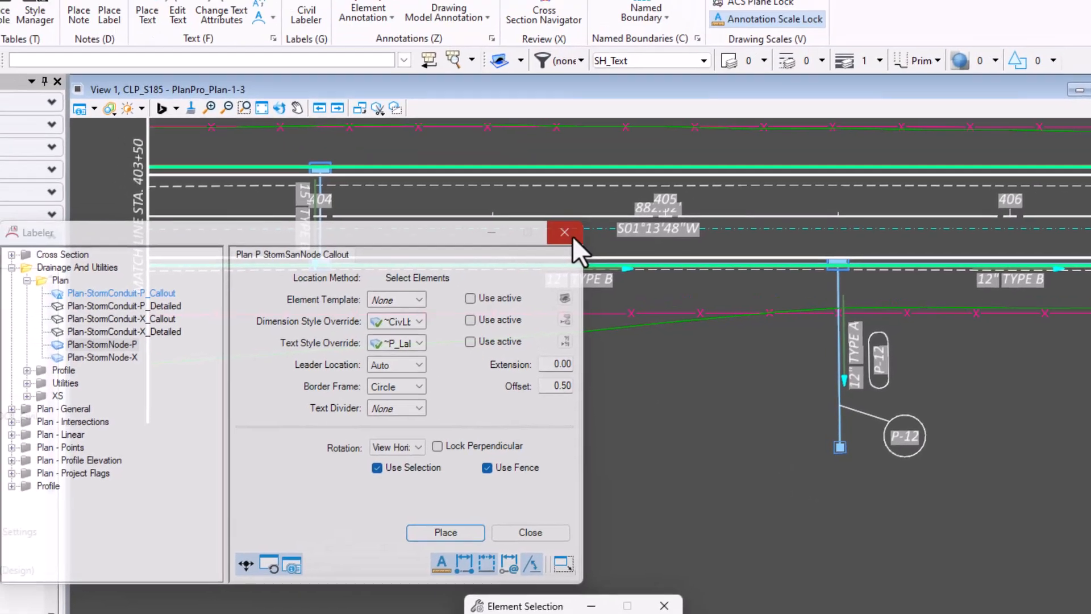
{"action": "left_click", "coordinate": [505, 174]}
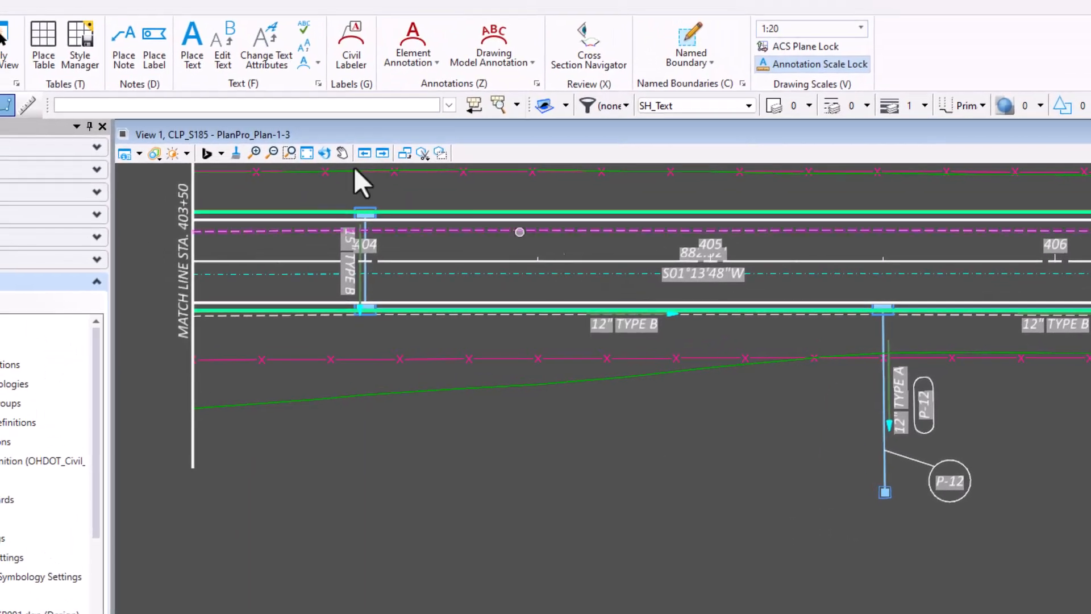
Start the Place Note command and move its settings and text editor windows clear of the storm conduits.
{"action": "left_click", "coordinate": [125, 60]}
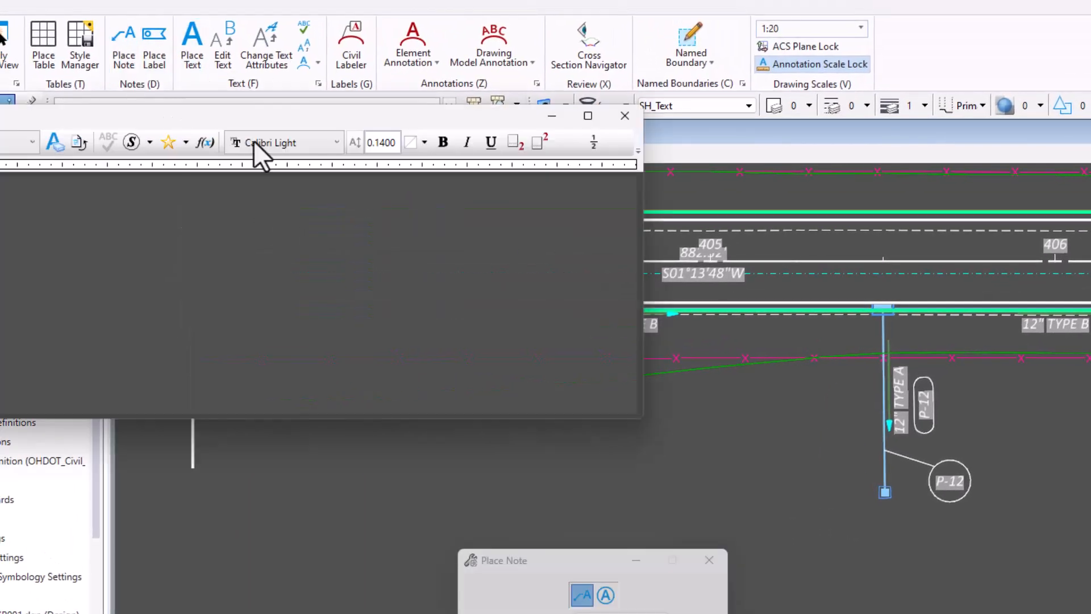
{"action": "left_click_drag", "start_coordinate": [472, 212], "coordinate": [554, 144]}
{"action": "left_click_drag", "start_coordinate": [531, 566], "coordinate": [280, 503]}
{"action": "left_click_drag", "start_coordinate": [454, 148], "coordinate": [781, 518]}
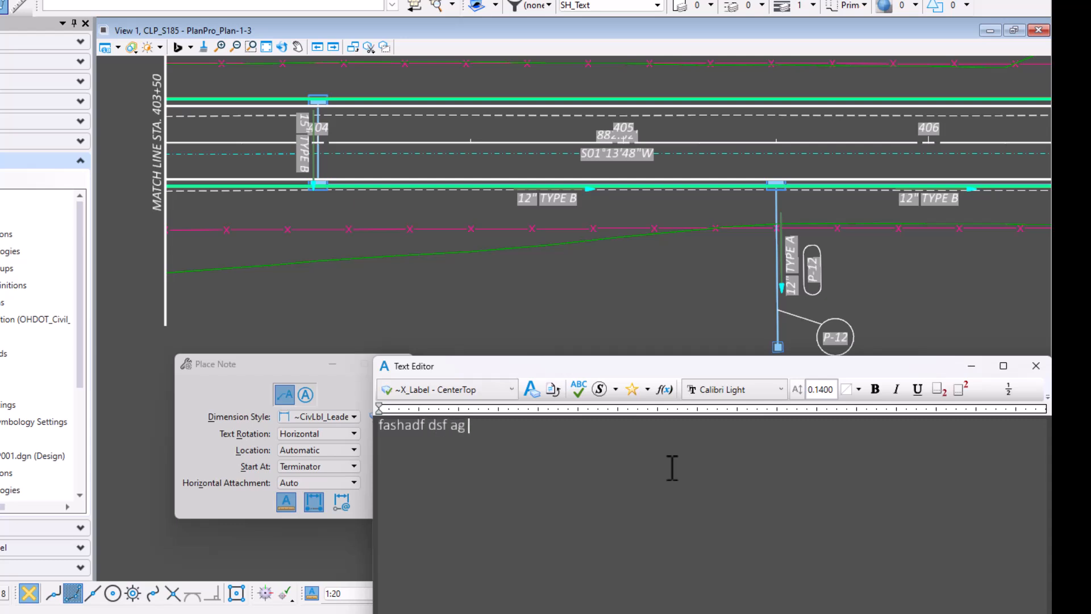
Erase the sample text from the note's text editor.
{"action": "key", "text": "BackSpace"}
{"action": "key", "text": "BackSpace"}
{"action": "key", "text": "BackSpace"}
{"action": "key", "text": "BackSpace"}
{"action": "key", "text": "BackSpace"}
{"action": "key", "text": "BackSpace"}
{"action": "key", "text": "BackSpace"}
{"action": "key", "text": "BackSpace"}
{"action": "key", "text": "BackSpace"}
{"action": "key", "text": "BackSpace"}
{"action": "key", "text": "BackSpace"}
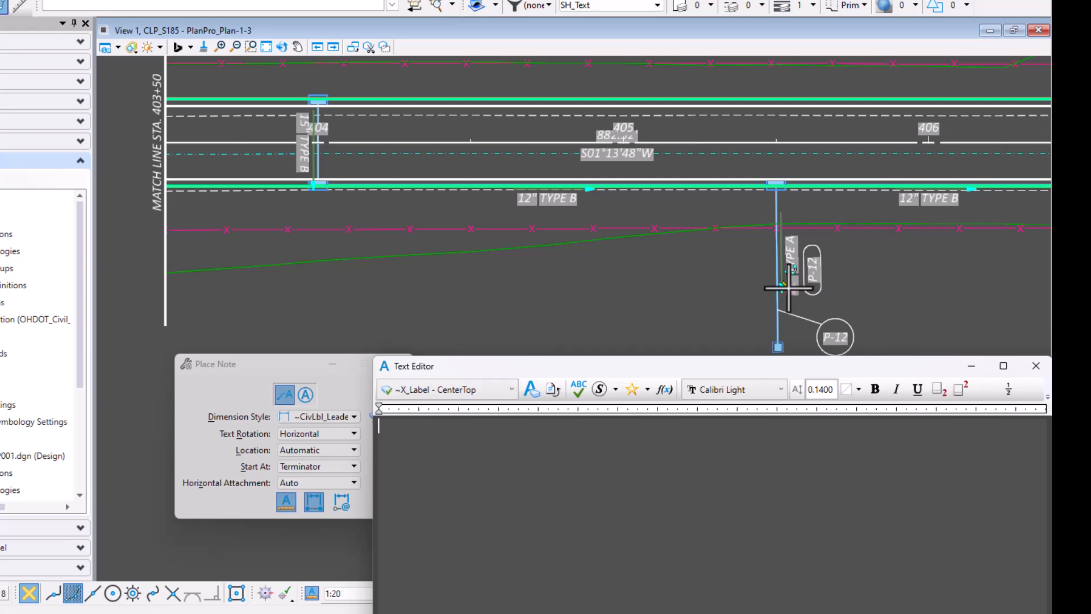
Insert the text favorite Plan P StormSanNode Callout into the note's text.
{"action": "left_click_drag", "start_coordinate": [659, 365], "coordinate": [700, 328]}
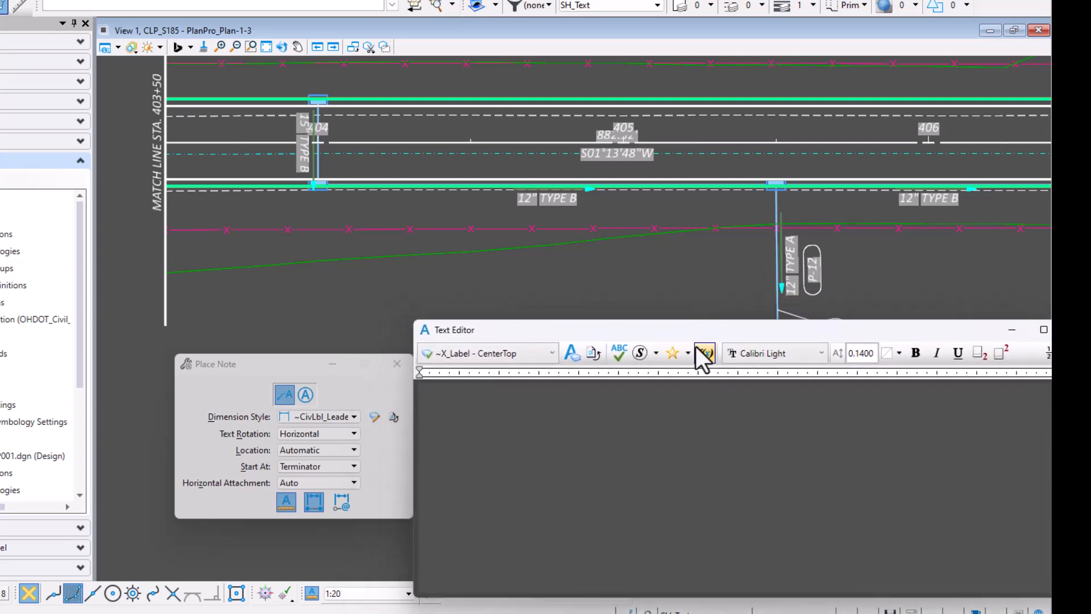
{"action": "left_click", "coordinate": [688, 353]}
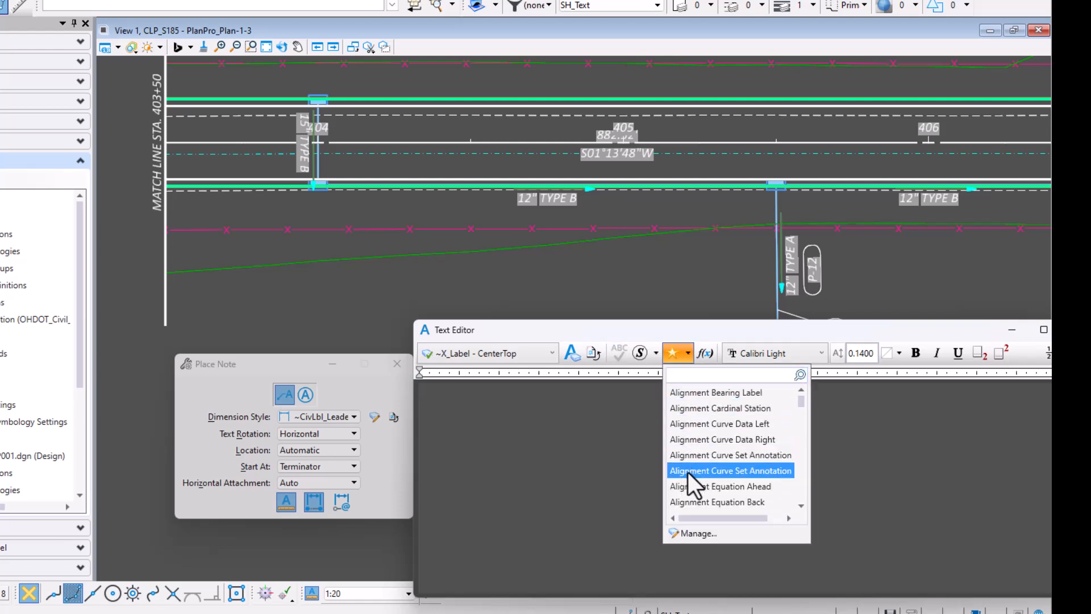
{"action": "left_click", "coordinate": [795, 281]}
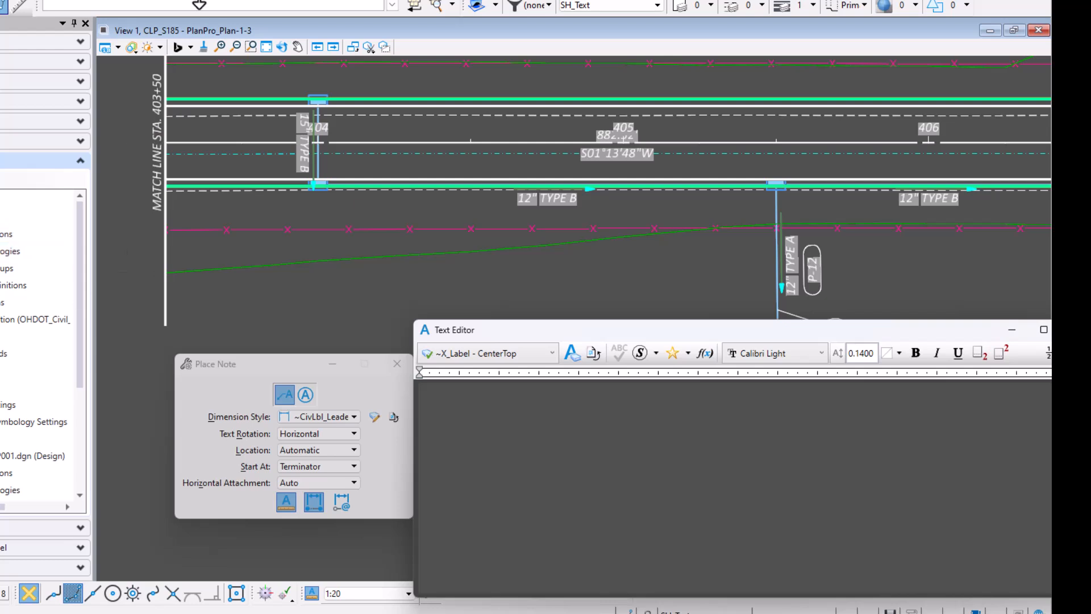
{"action": "left_click", "coordinate": [688, 354]}
{"action": "scroll", "coordinate": [745, 443], "scroll_direction": "down", "scroll_amount": 6}
{"action": "scroll", "coordinate": [759, 470], "scroll_direction": "down", "scroll_amount": 15}
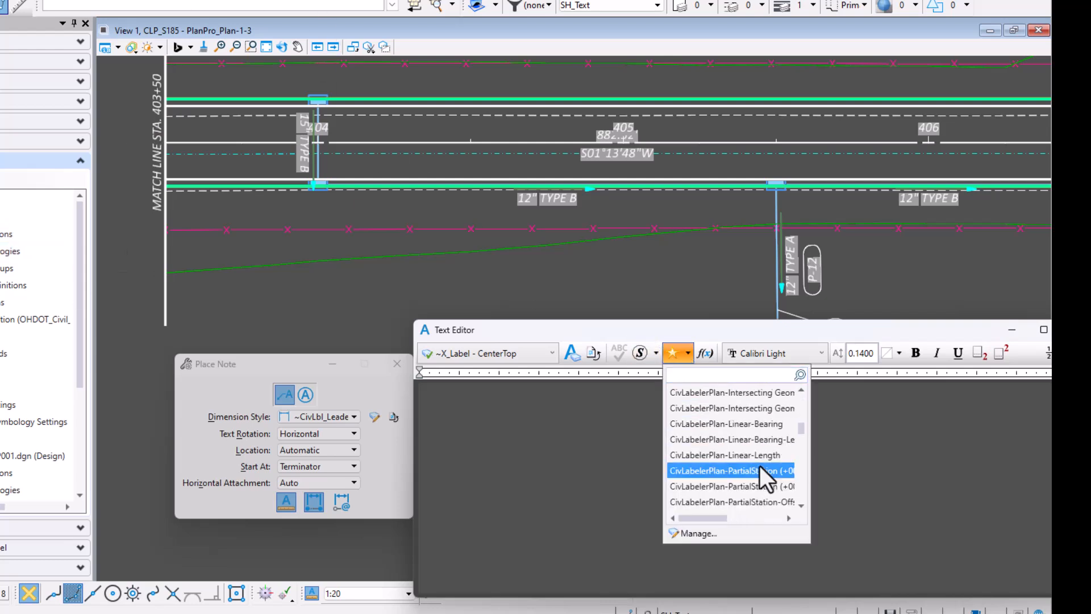
{"action": "scroll", "coordinate": [756, 463], "scroll_direction": "down", "scroll_amount": 8}
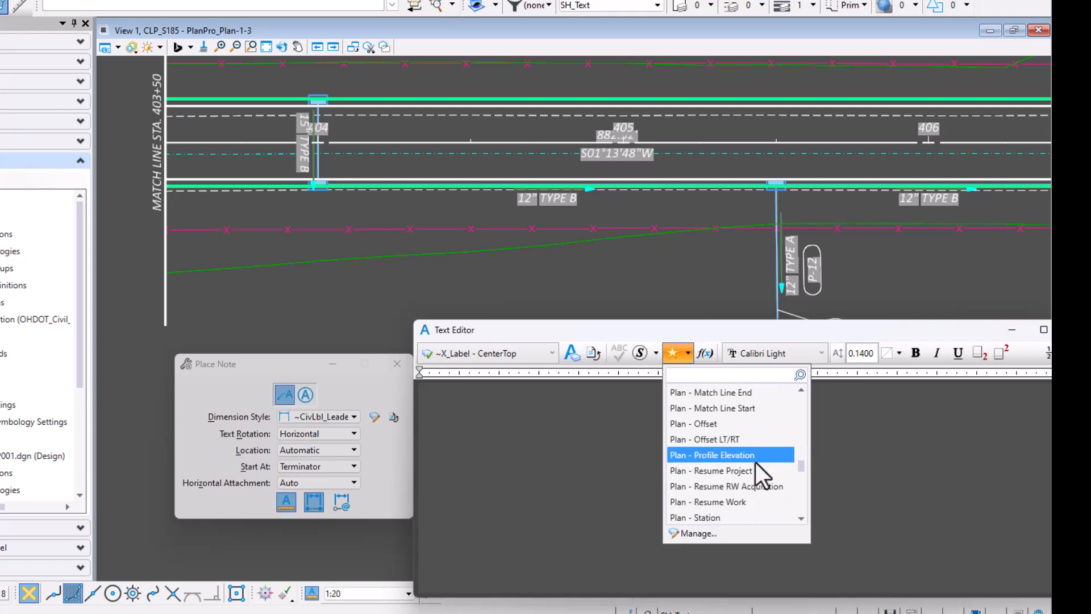
{"action": "scroll", "coordinate": [667, 405], "scroll_direction": "up", "scroll_amount": 1}
{"action": "scroll", "coordinate": [673, 407], "scroll_direction": "down", "scroll_amount": 1}
{"action": "scroll", "coordinate": [675, 415], "scroll_direction": "down", "scroll_amount": 1}
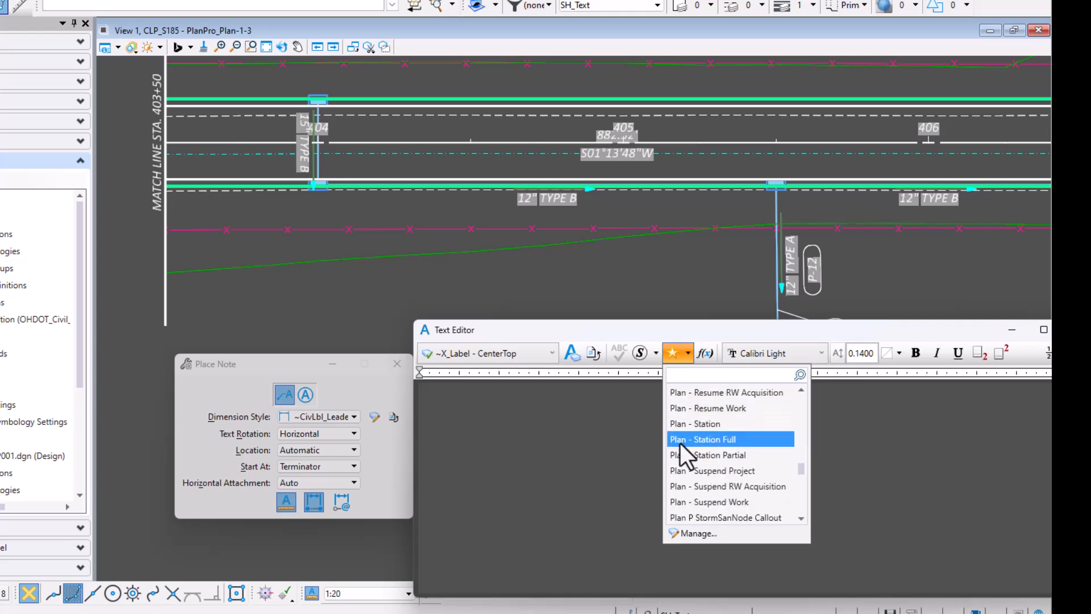
{"action": "scroll", "coordinate": [693, 486], "scroll_direction": "down", "scroll_amount": 2}
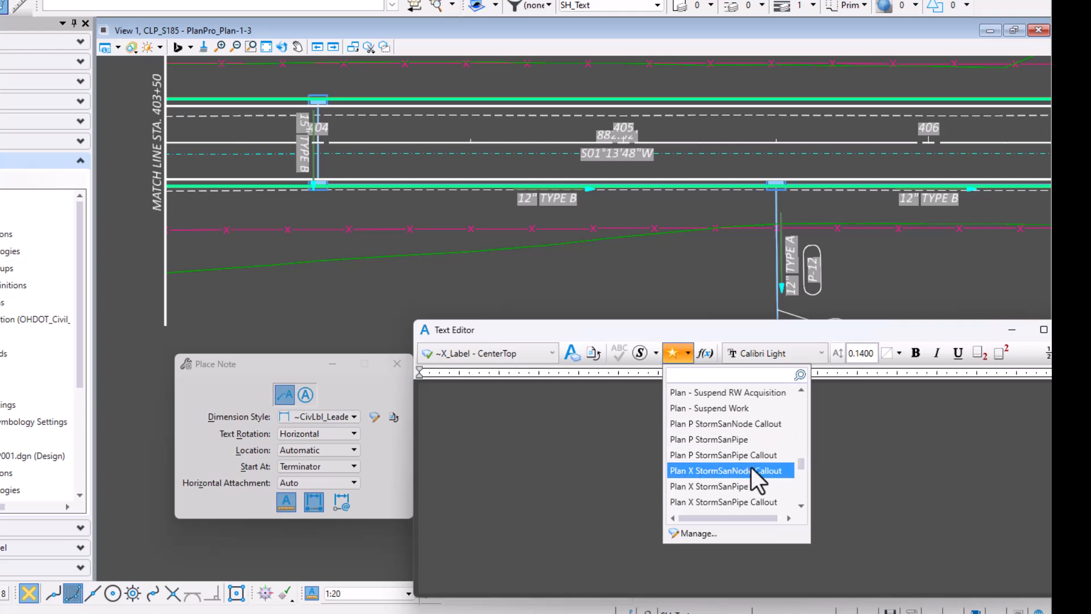
{"action": "scroll", "coordinate": [739, 471], "scroll_direction": "down", "scroll_amount": 1}
{"action": "scroll", "coordinate": [714, 461], "scroll_direction": "up", "scroll_amount": 1}
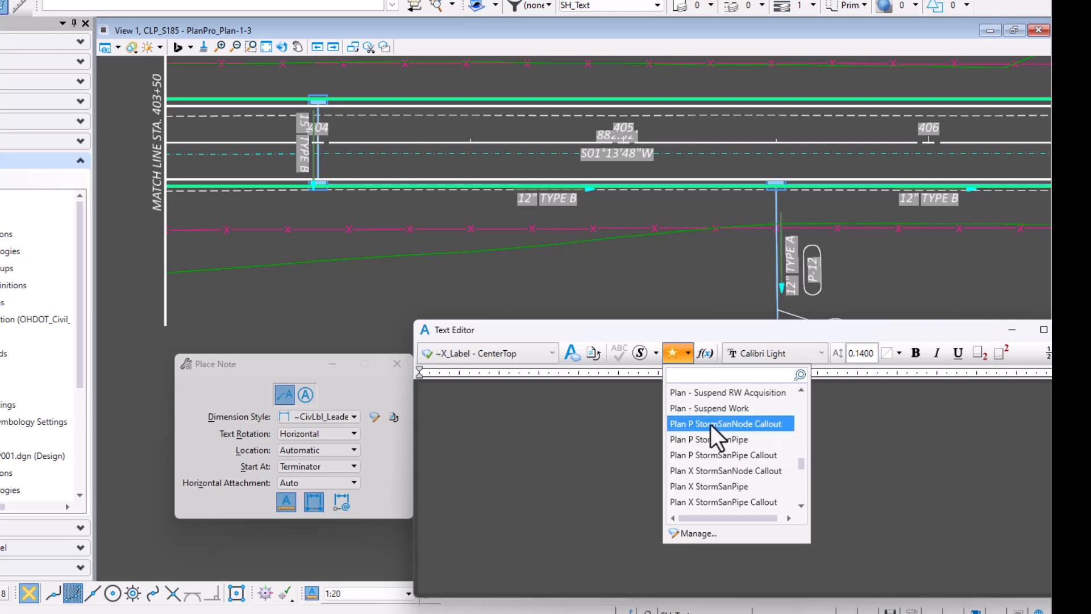
{"action": "left_click", "coordinate": [772, 425]}
Narrow the text editor and rearrange it and the Place Note settings so the Type A conduit and its nodes are uncovered.
{"action": "mouse_move", "coordinate": [708, 335]}
{"action": "left_mouse_down"}
{"action": "mouse_move", "coordinate": [724, 300]}
{"action": "mouse_move", "coordinate": [727, 339]}
{"action": "left_mouse_up"}
{"action": "left_click_drag", "start_coordinate": [1050, 479], "coordinate": [776, 479]}
{"action": "left_click_drag", "start_coordinate": [622, 340], "coordinate": [788, 415]}
{"action": "left_click_drag", "start_coordinate": [250, 367], "coordinate": [469, 248]}
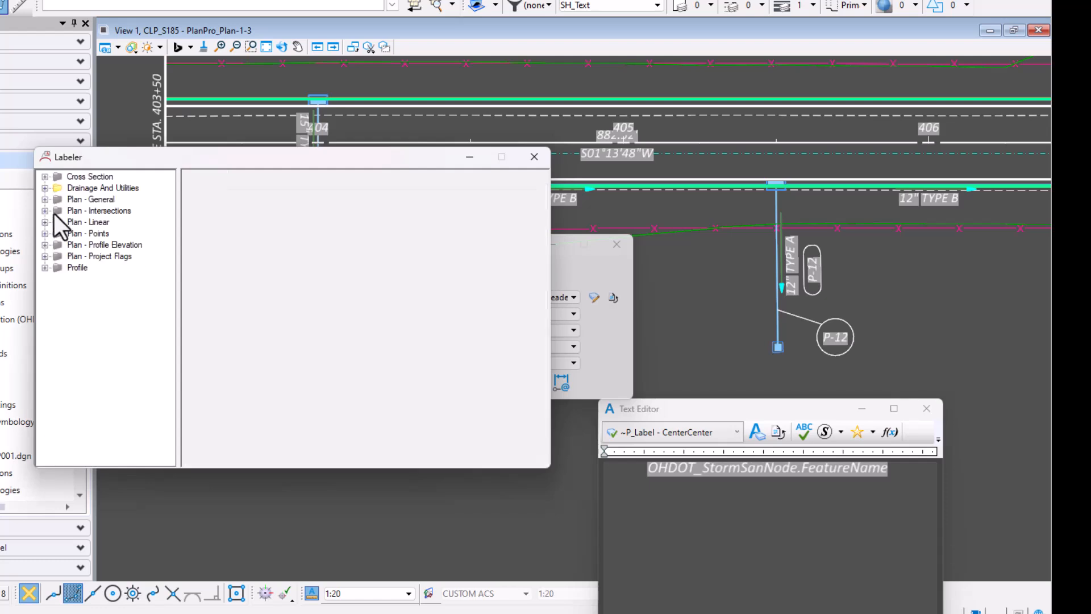
Check the style, leader and border settings of the Plan-StormConduit-P_Callout label in the Labeler, then close it.
{"action": "left_click", "coordinate": [45, 188]}
{"action": "left_click", "coordinate": [58, 199]}
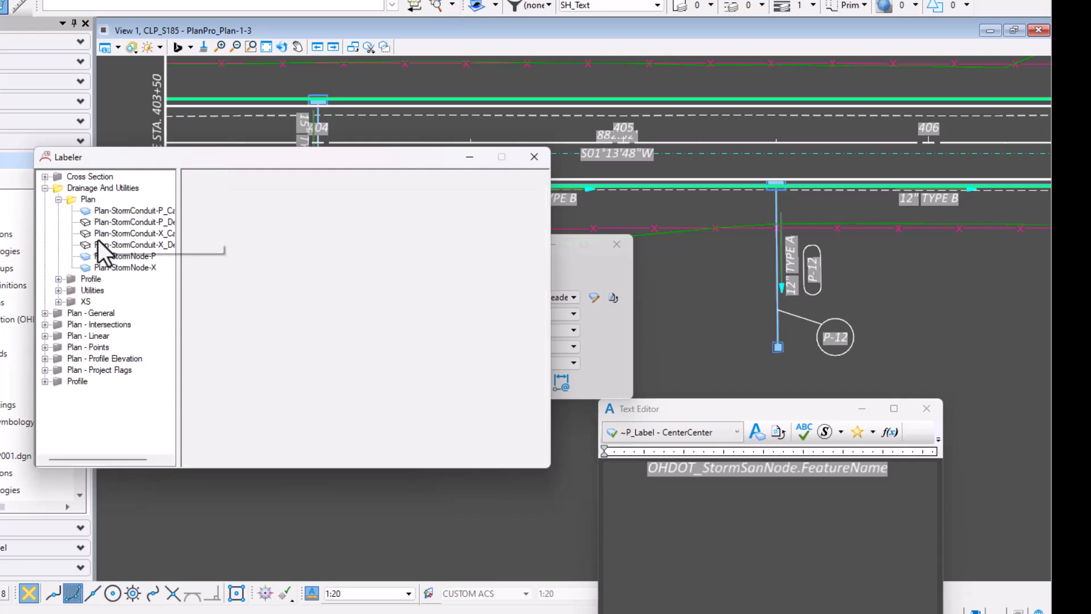
{"action": "left_click", "coordinate": [114, 213]}
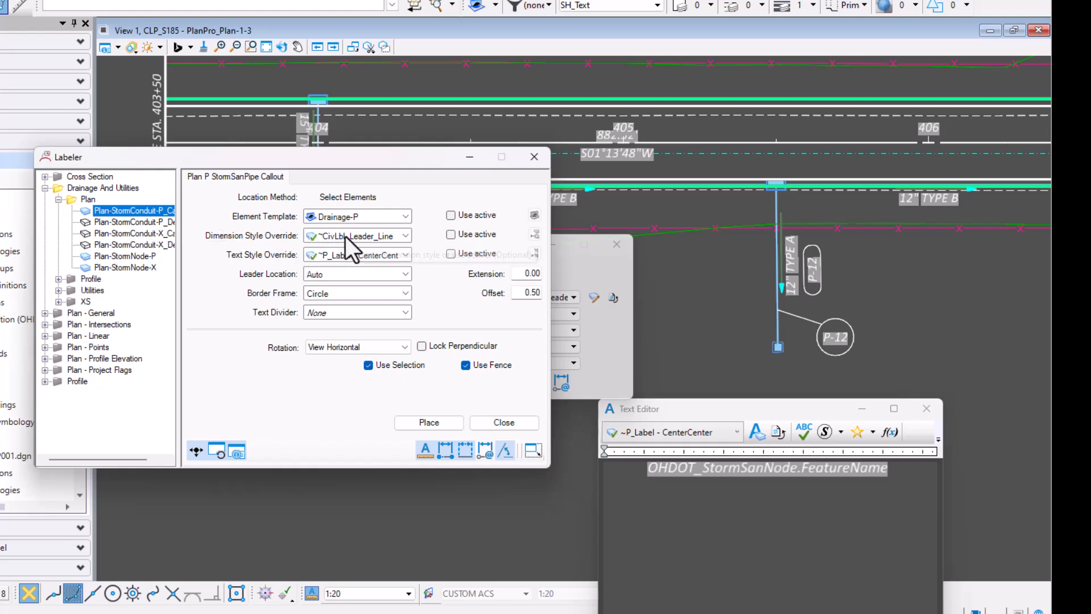
{"action": "left_click", "coordinate": [545, 164]}
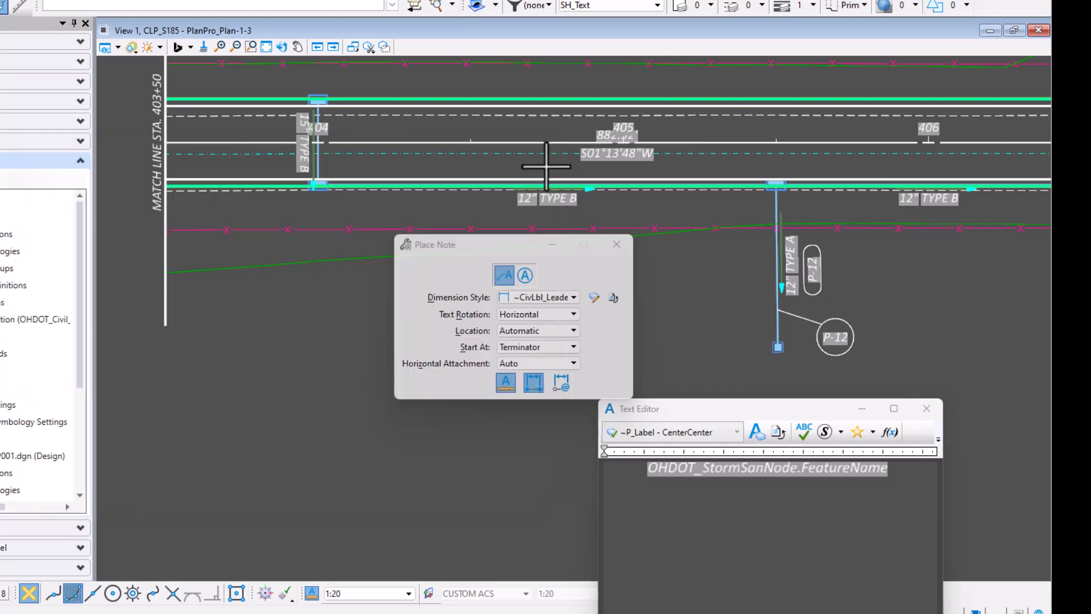
Examine the note text frame and in-line leader settings of the ~CivLbl_Leader_Line dimension style.
{"action": "left_click", "coordinate": [593, 297]}
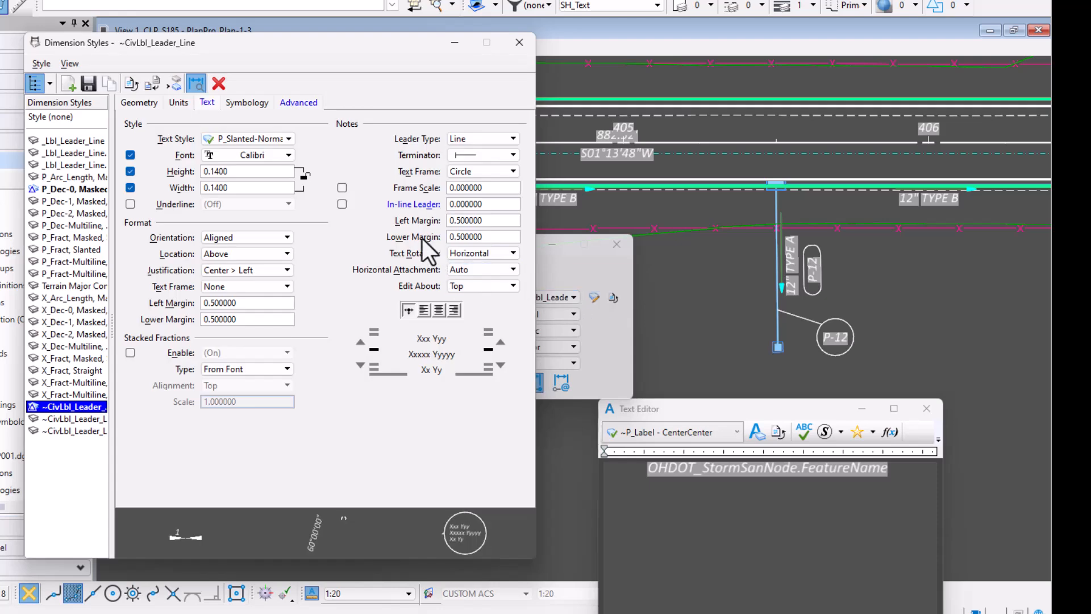
{"action": "left_click", "coordinate": [465, 173]}
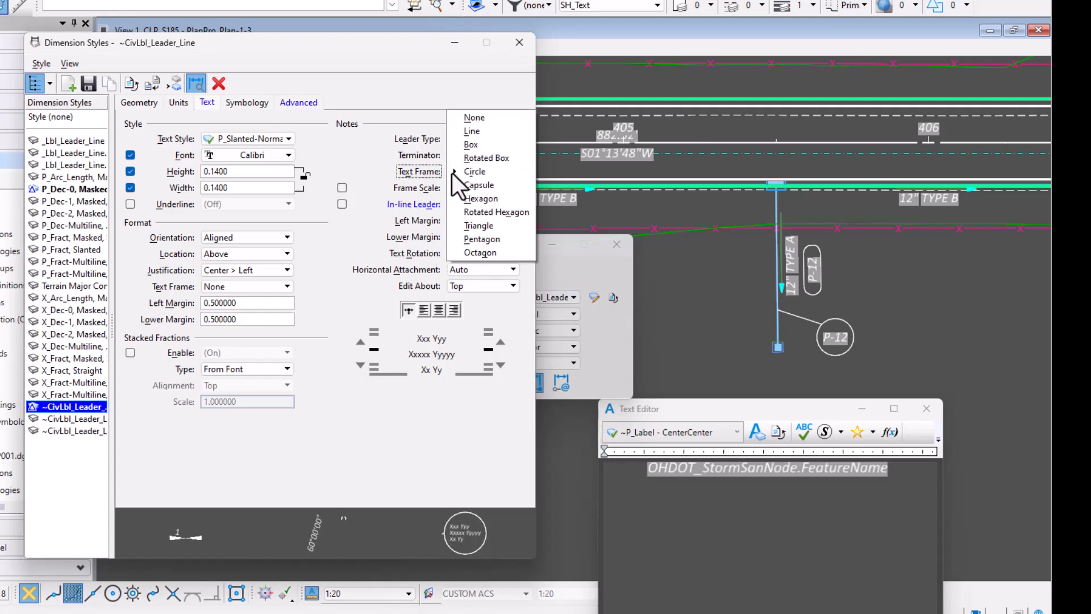
{"action": "left_click", "coordinate": [489, 174]}
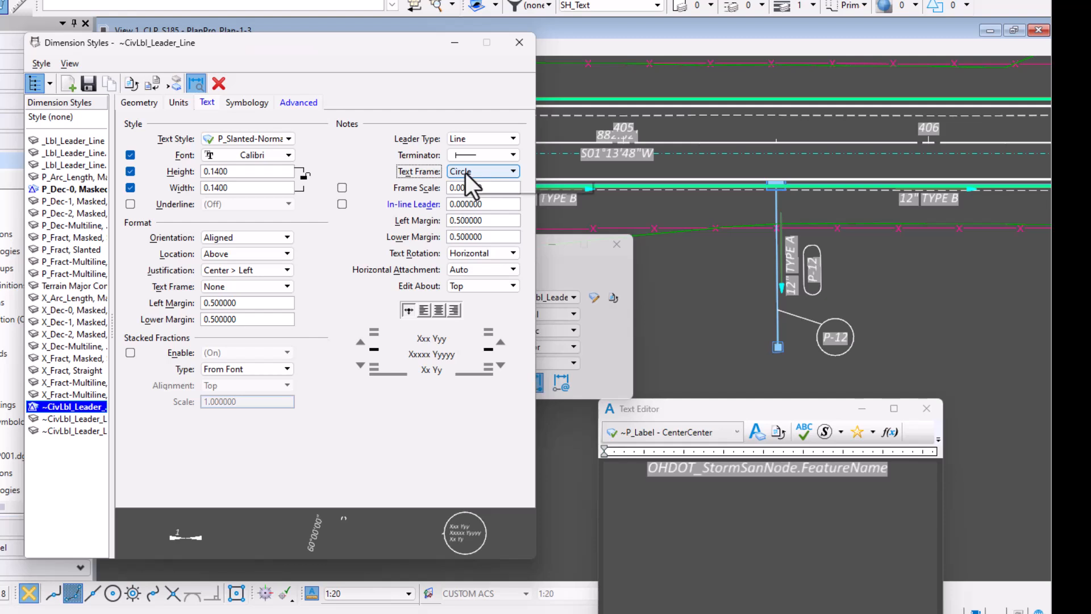
{"action": "left_click", "coordinate": [423, 208]}
{"action": "left_click", "coordinate": [459, 206]}
{"action": "left_click", "coordinate": [424, 205]}
{"action": "left_click_drag", "start_coordinate": [478, 203], "coordinate": [454, 204]}
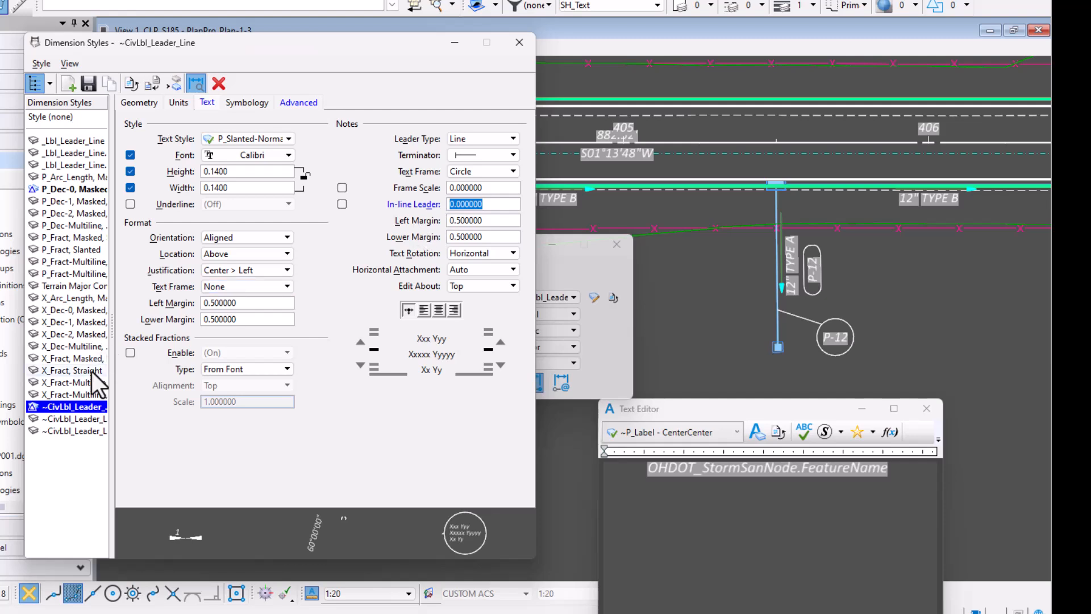
{"action": "left_click", "coordinate": [466, 171]}
{"action": "left_click", "coordinate": [465, 171]}
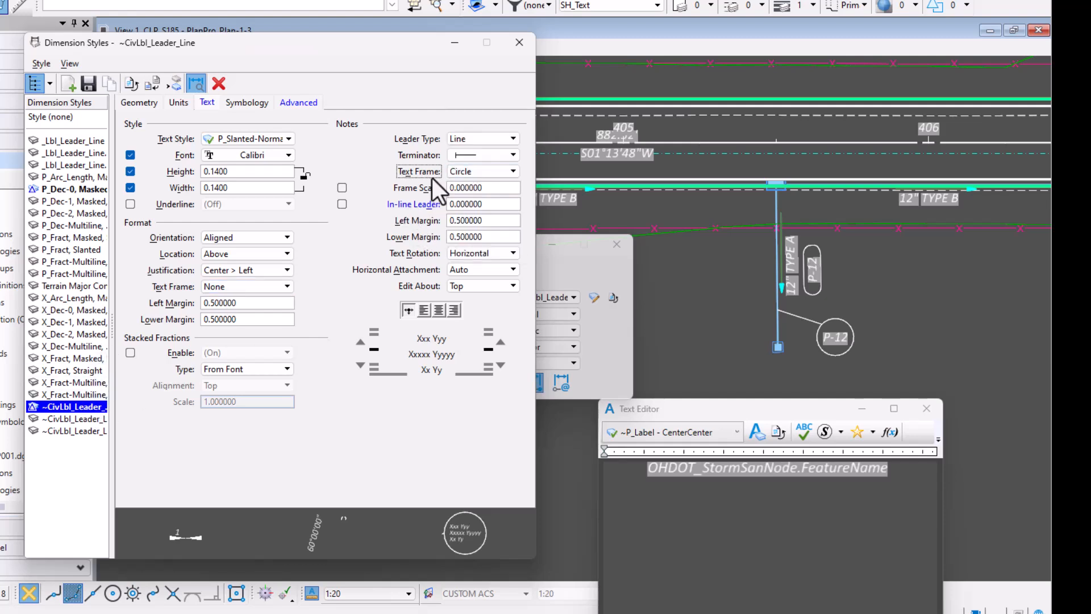
Close the dimension style settings and place the circled node callout note at the storm node ending the 12" TYPE A conduit.
{"action": "left_click", "coordinate": [521, 47]}
{"action": "left_click_drag", "start_coordinate": [490, 243], "coordinate": [451, 230]}
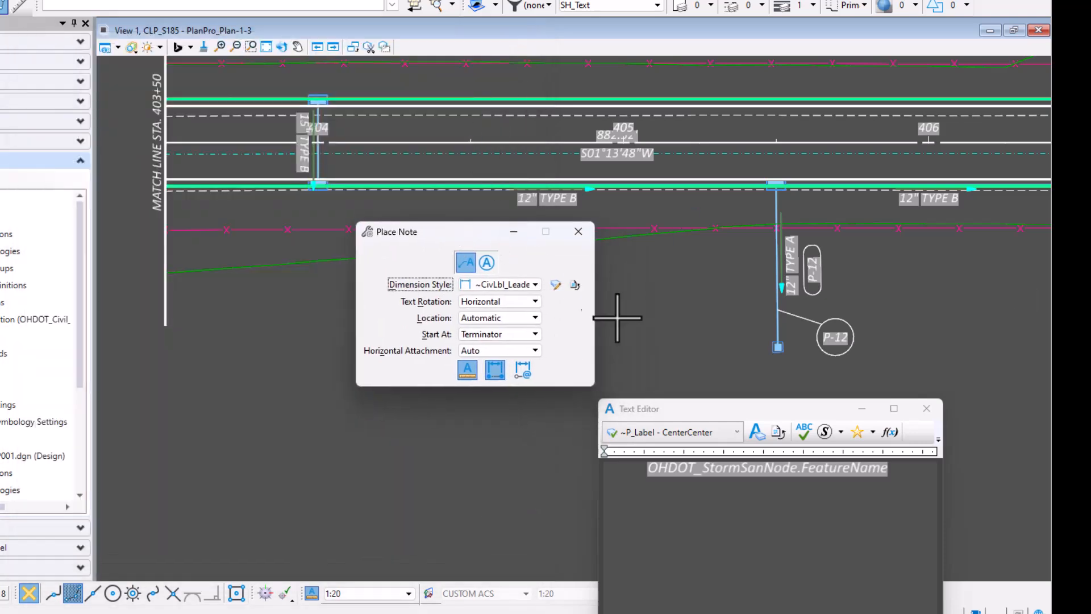
{"action": "scroll", "coordinate": [774, 342], "scroll_direction": "up", "scroll_amount": 3}
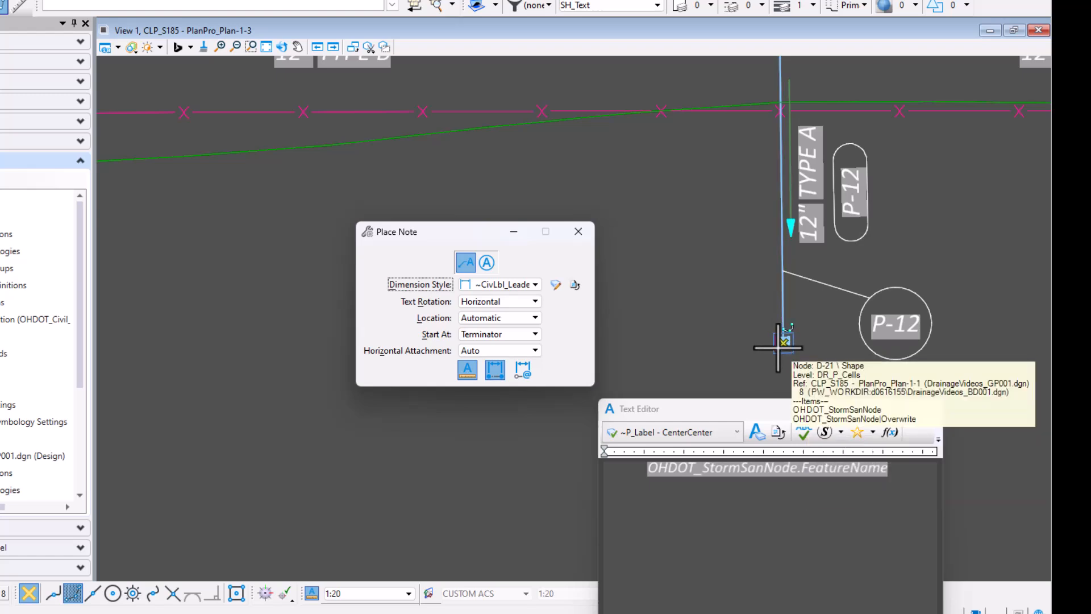
{"action": "left_click", "coordinate": [778, 347]}
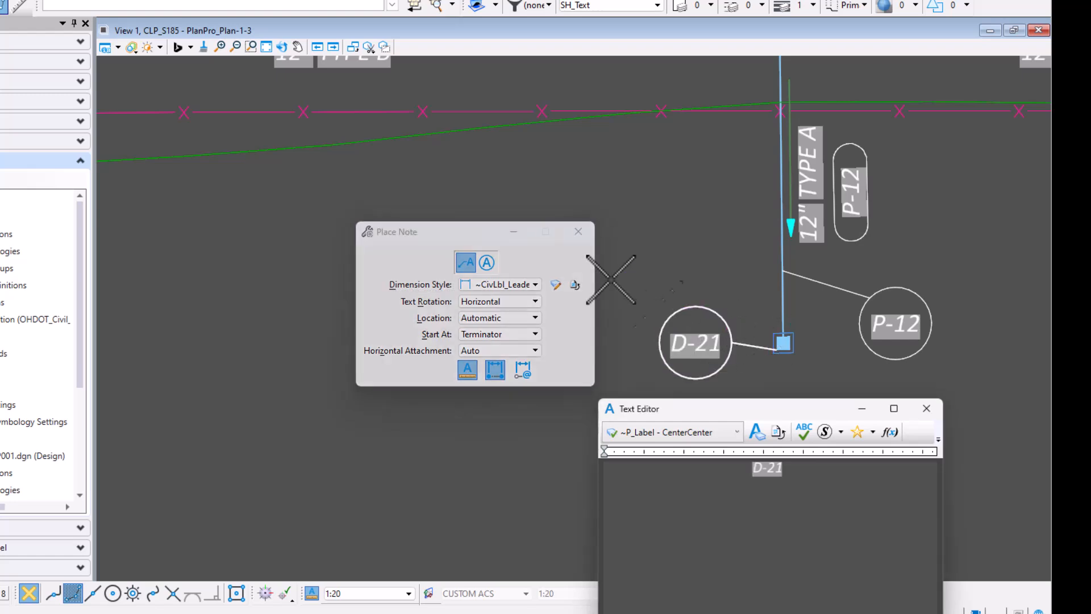
{"action": "scroll", "coordinate": [581, 175], "scroll_direction": "down", "scroll_amount": 1}
{"action": "scroll", "coordinate": [646, 313], "scroll_direction": "down", "scroll_amount": 1}
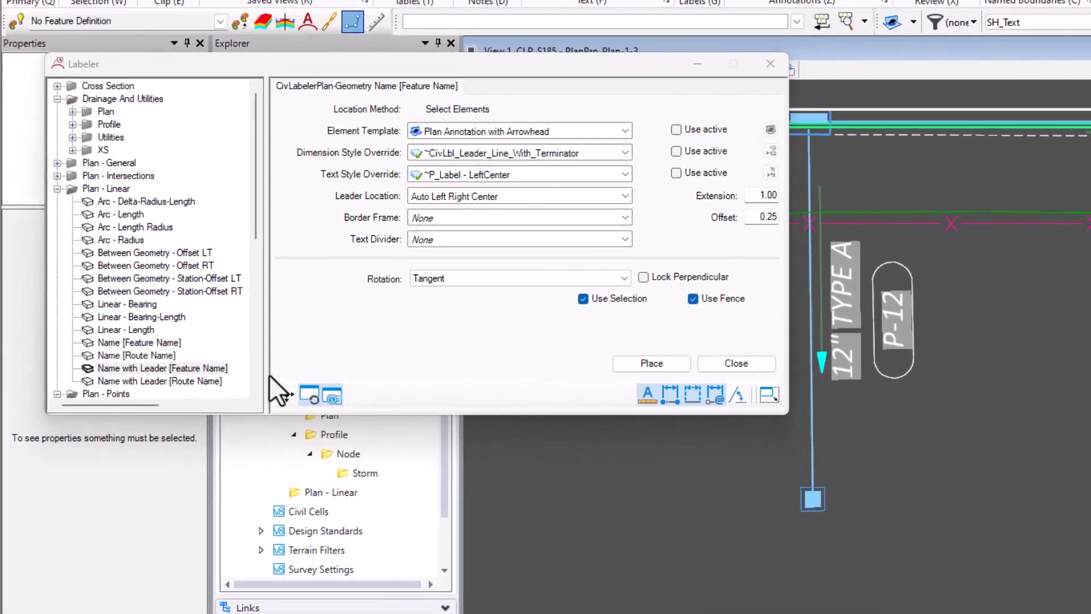
Set the Name with Leader [Feature Name] label to a Circle border frame, View Horizontal rotation and the Plan Annotation with Frame element template.
{"action": "left_click", "coordinate": [219, 367]}
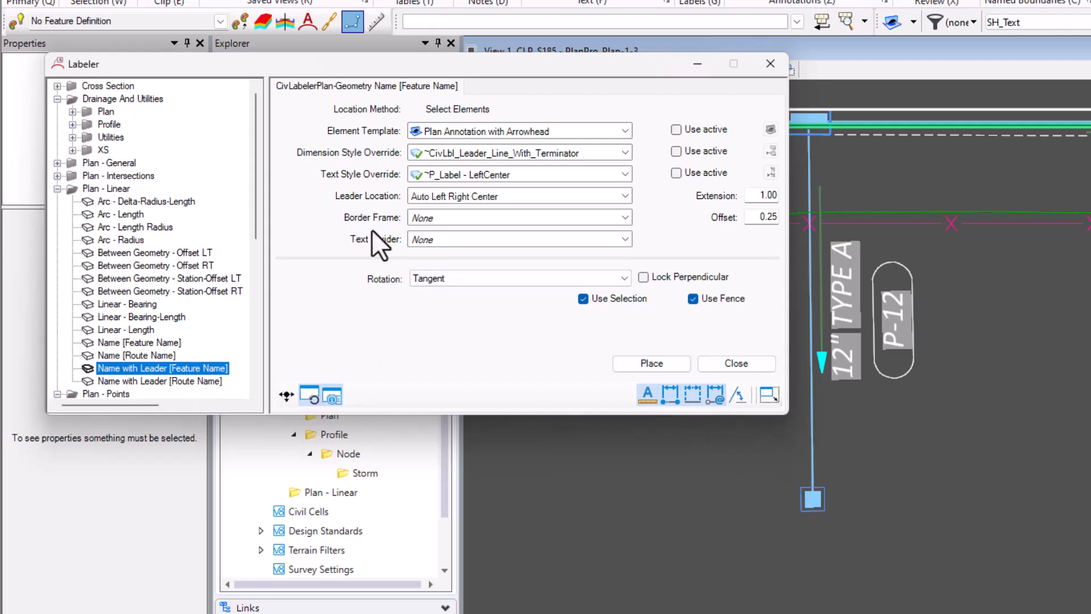
{"action": "left_click", "coordinate": [428, 219]}
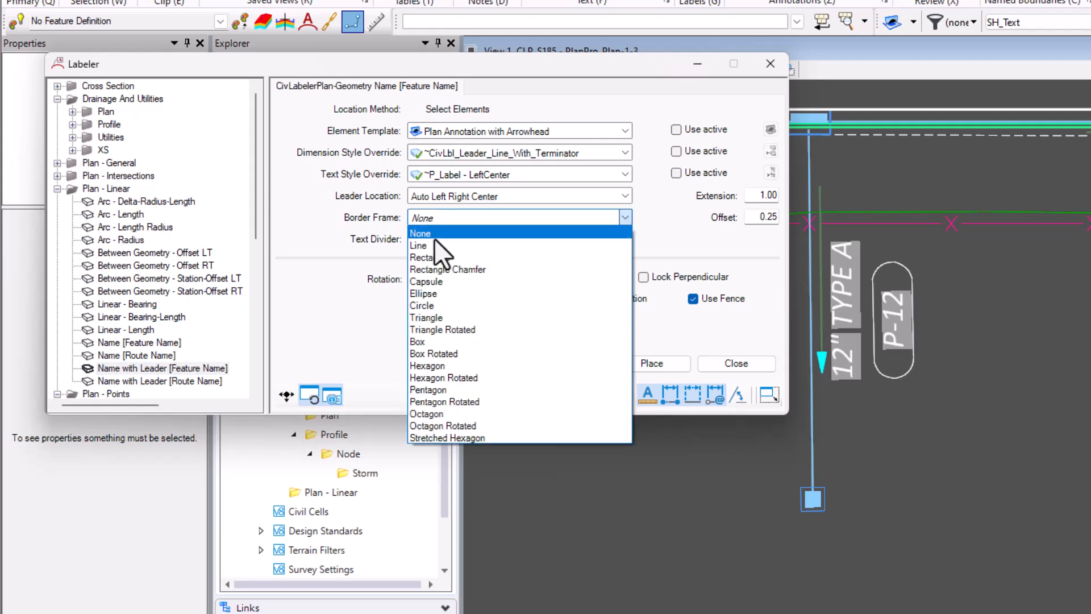
{"action": "left_click", "coordinate": [450, 304]}
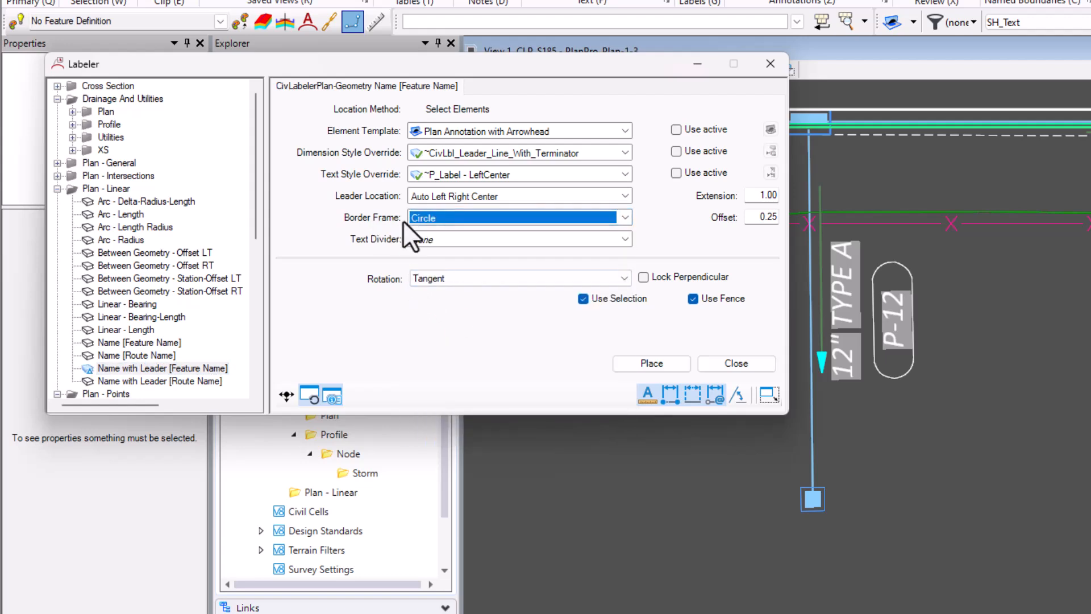
{"action": "left_click", "coordinate": [458, 278]}
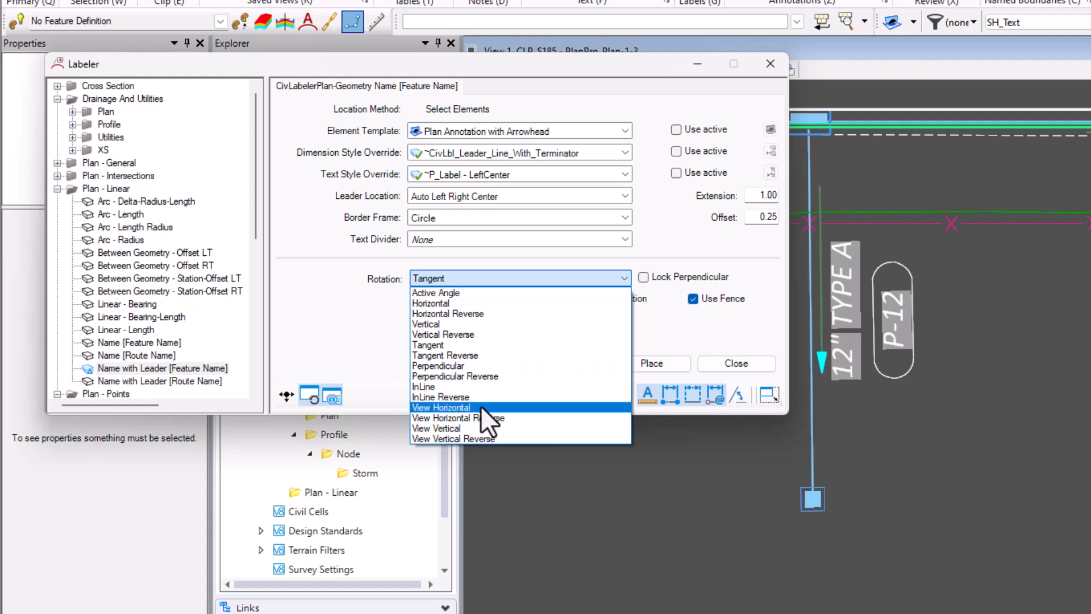
{"action": "left_click", "coordinate": [481, 407]}
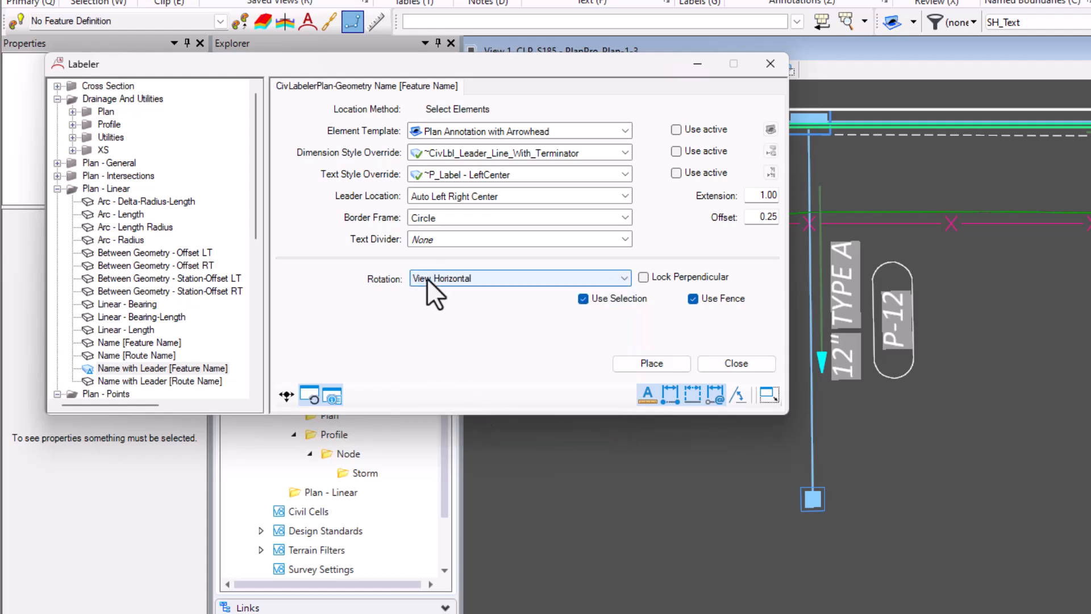
{"action": "left_click", "coordinate": [588, 126]}
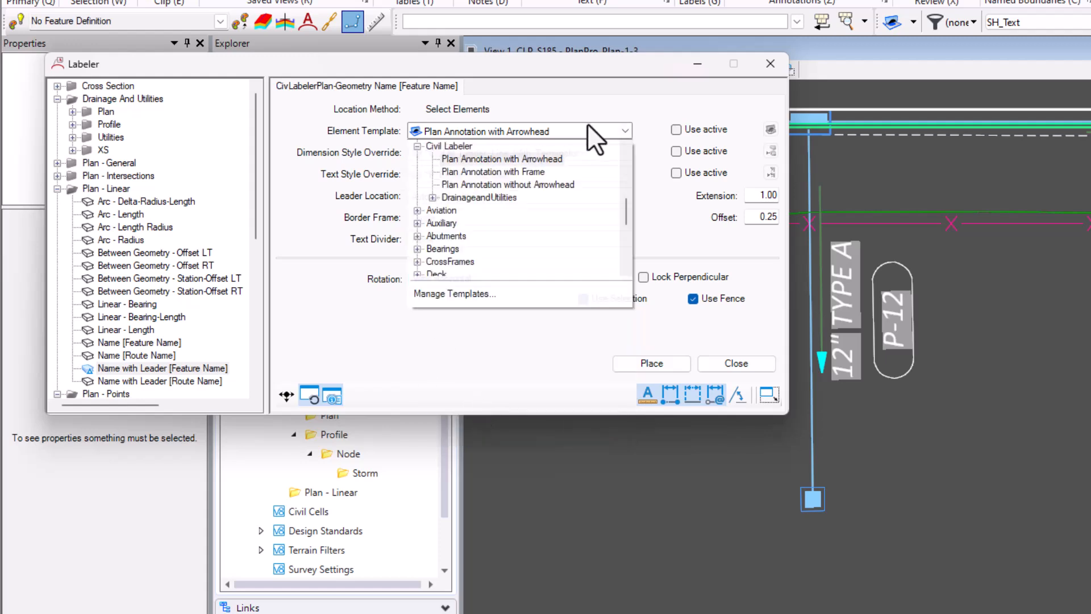
{"action": "left_click", "coordinate": [543, 171]}
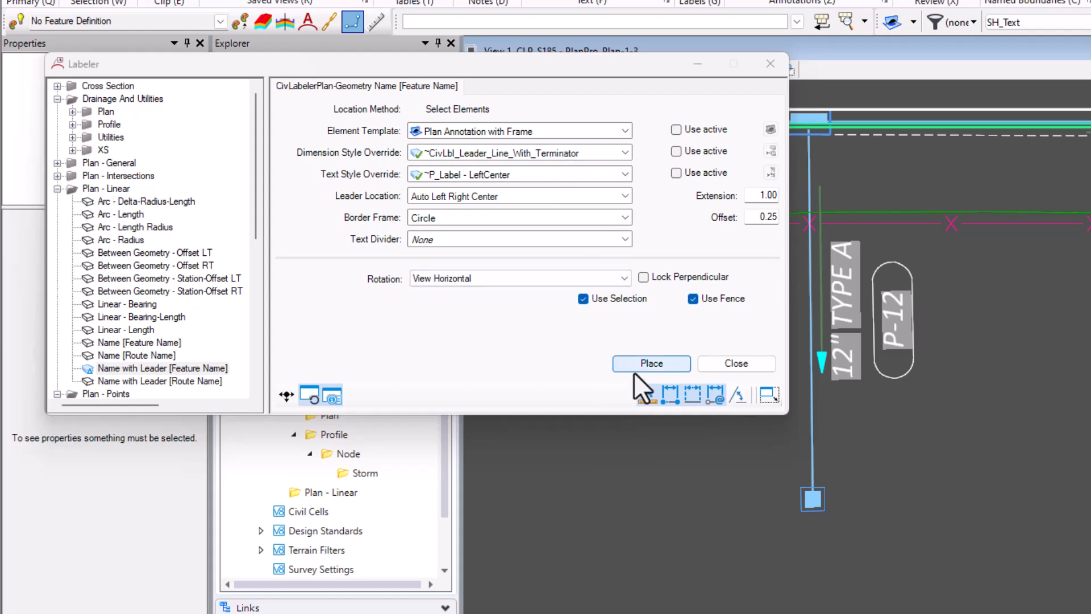
Place the circled feature name label with its leader beside the storm node ending the 12" TYPE A conduit.
{"action": "left_click", "coordinate": [634, 367]}
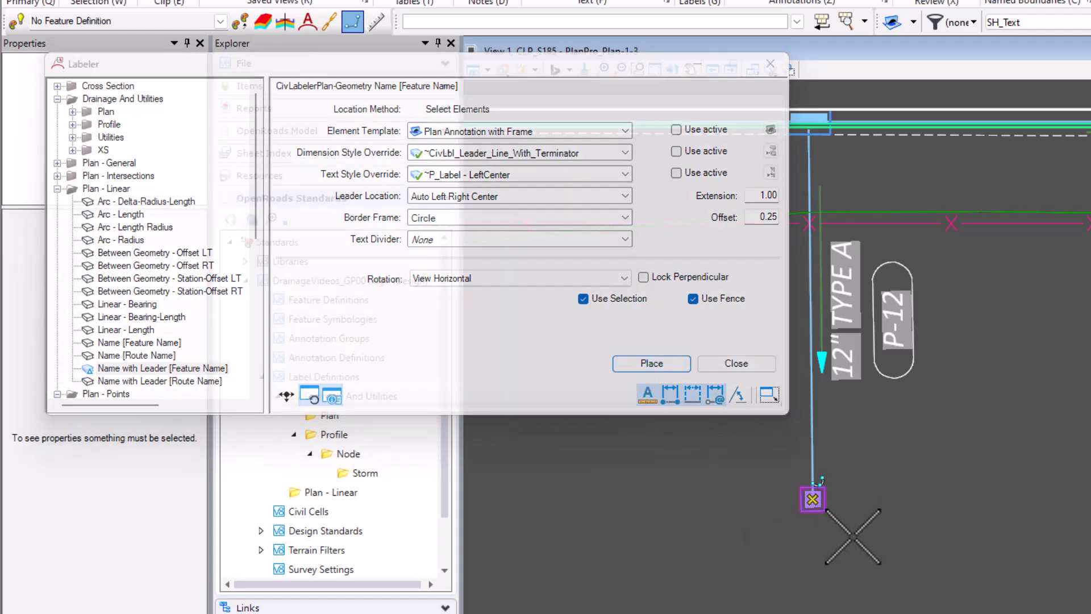
{"action": "left_click", "coordinate": [852, 537]}
{"action": "left_click", "coordinate": [864, 534]}
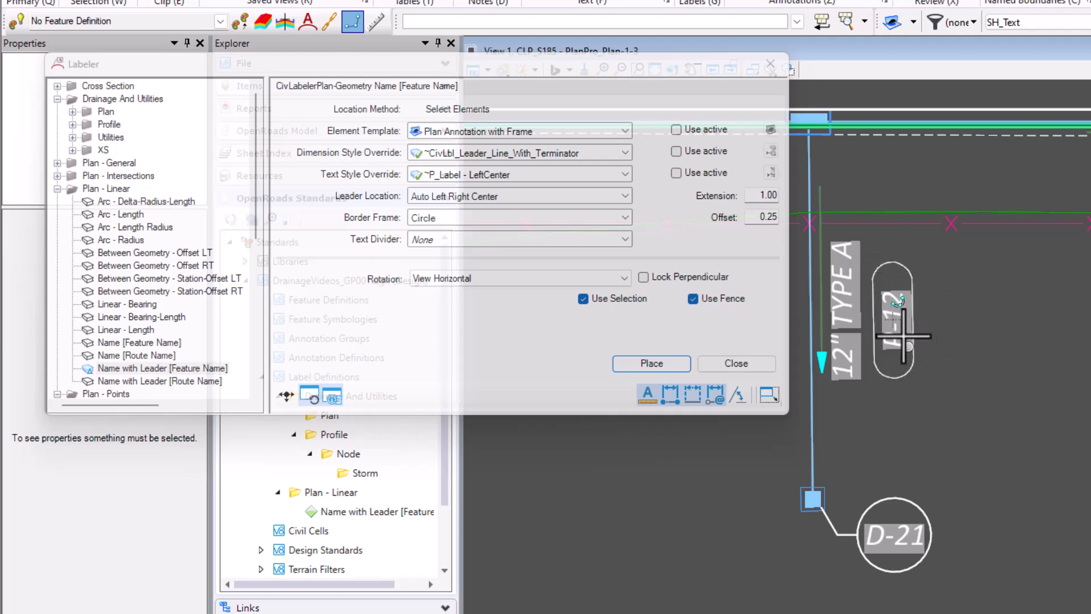
{"action": "left_click", "coordinate": [136, 368]}
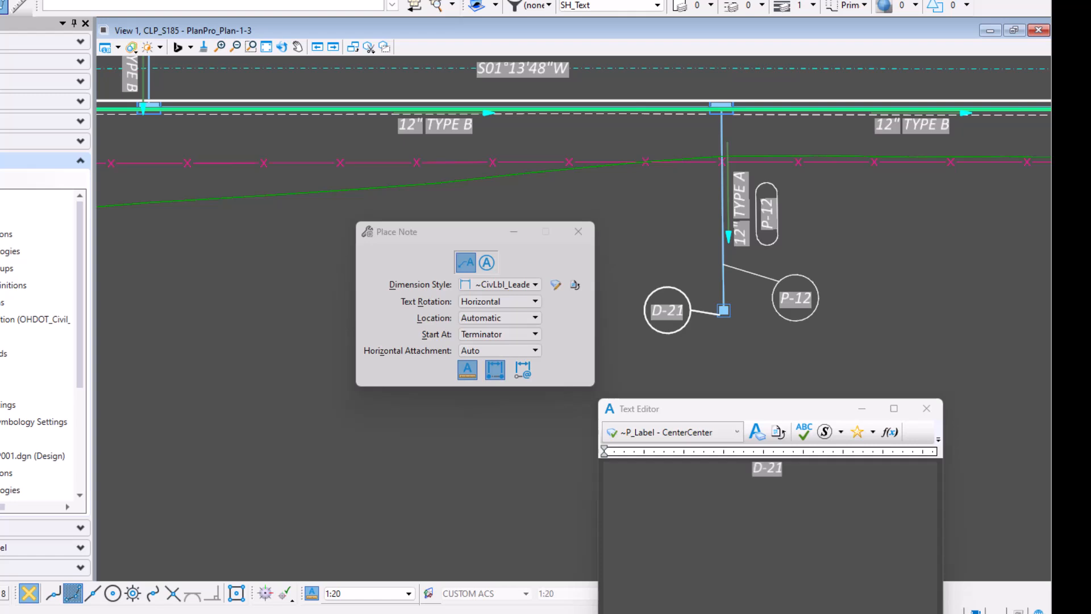
{"action": "key", "text": "Escape"}
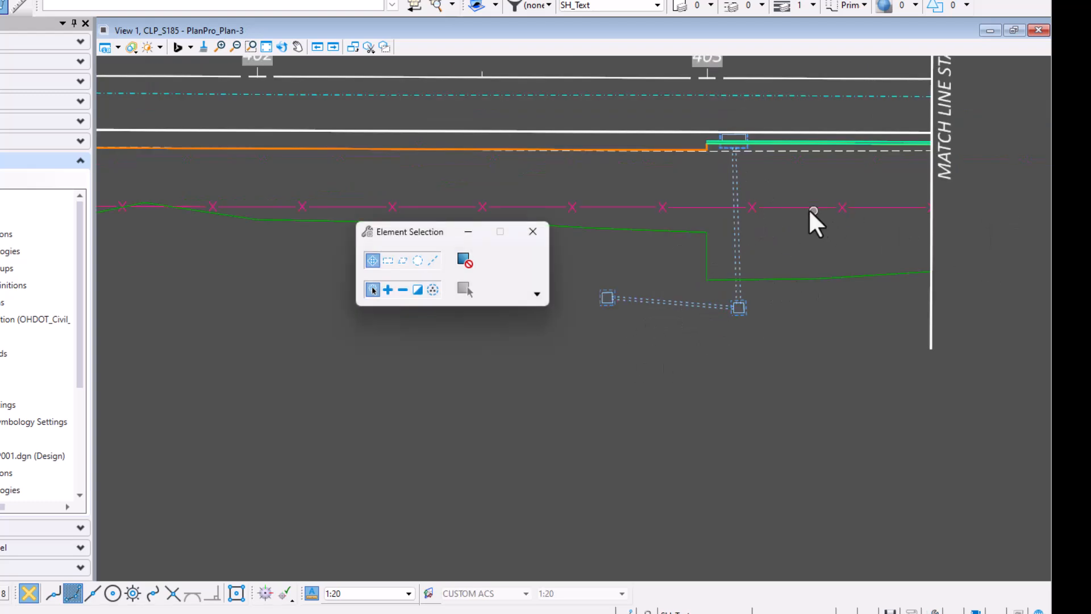
Annotate the two existing storm conduits near the match line with Element Annotation.
{"action": "scroll", "coordinate": [703, 288], "scroll_direction": "down", "scroll_amount": 2}
{"action": "scroll", "coordinate": [705, 285], "scroll_direction": "up", "scroll_amount": 2}
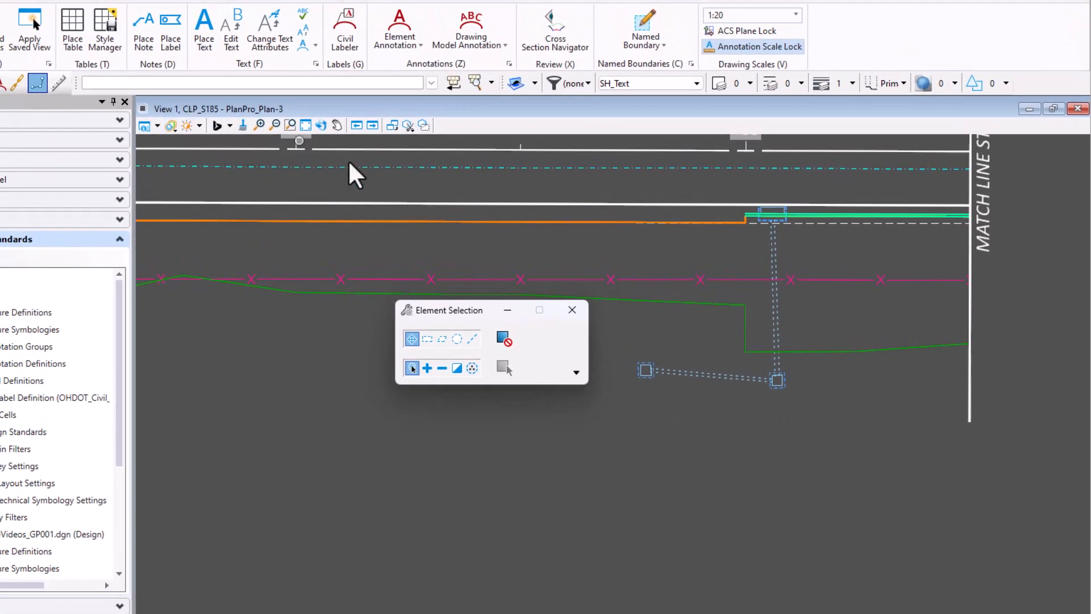
{"action": "left_click", "coordinate": [399, 26]}
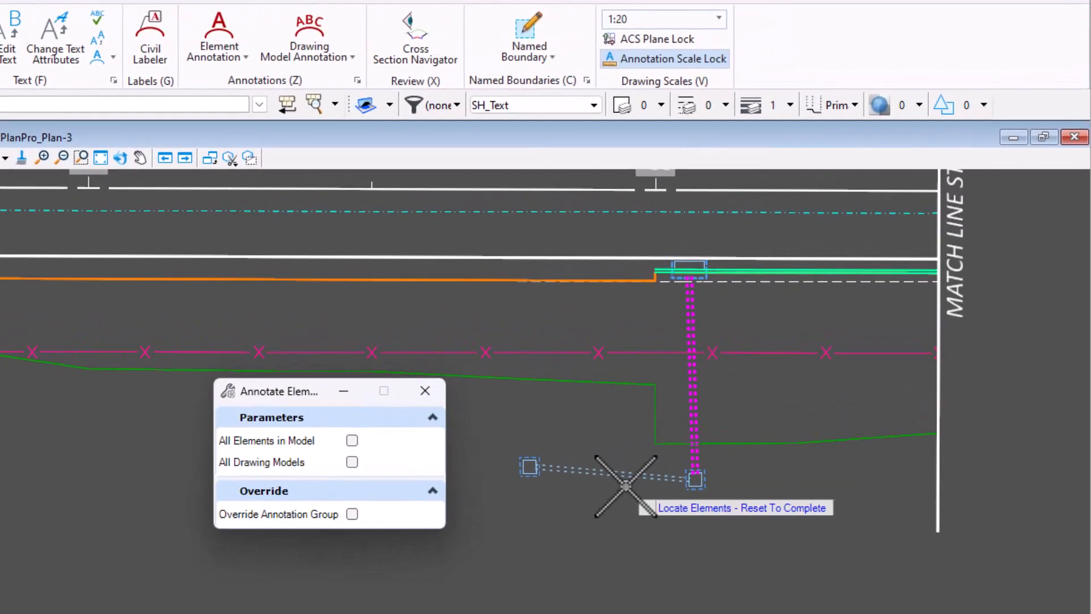
{"action": "left_click", "coordinate": [636, 472]}
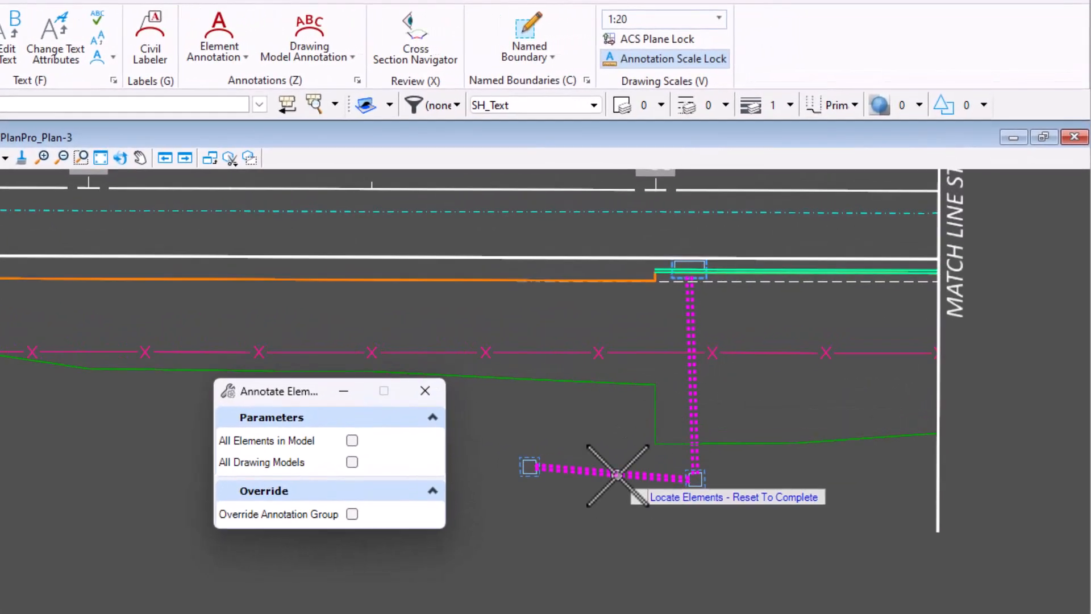
{"action": "right_click", "coordinate": [647, 520]}
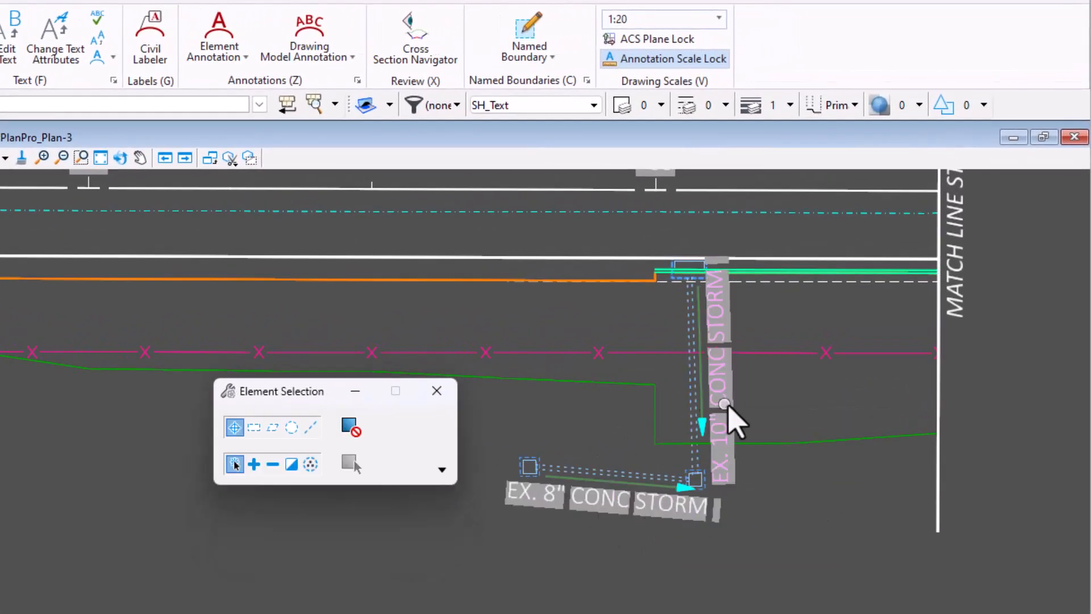
Open the Civil Labeler and choose the Plan-StormNode-X label from the Drainage And Utilities plan labels, widening the label list.
{"action": "left_click", "coordinate": [151, 41]}
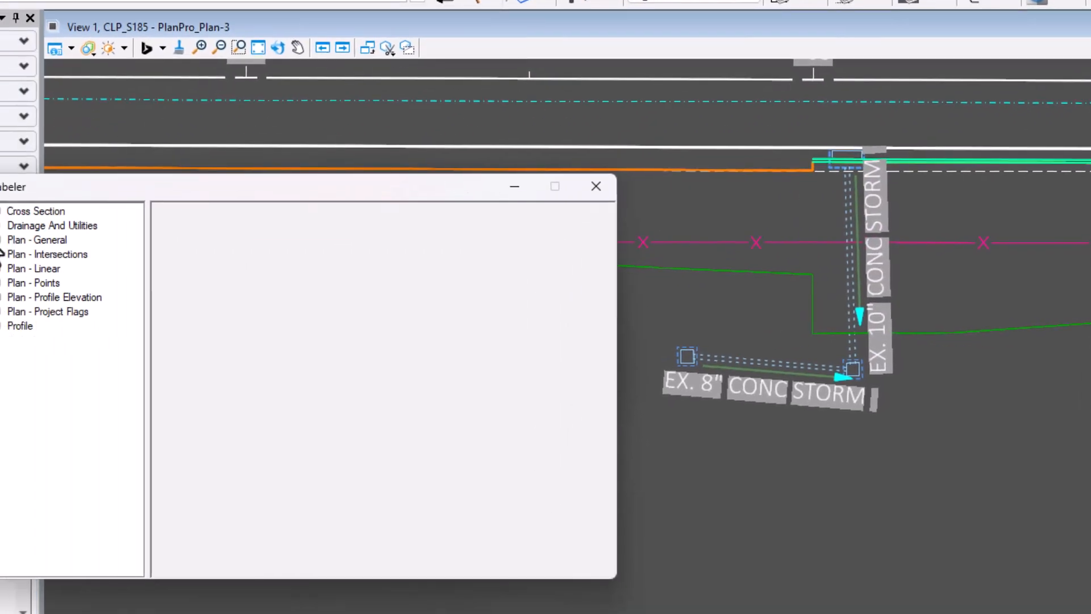
{"action": "left_click", "coordinate": [14, 201]}
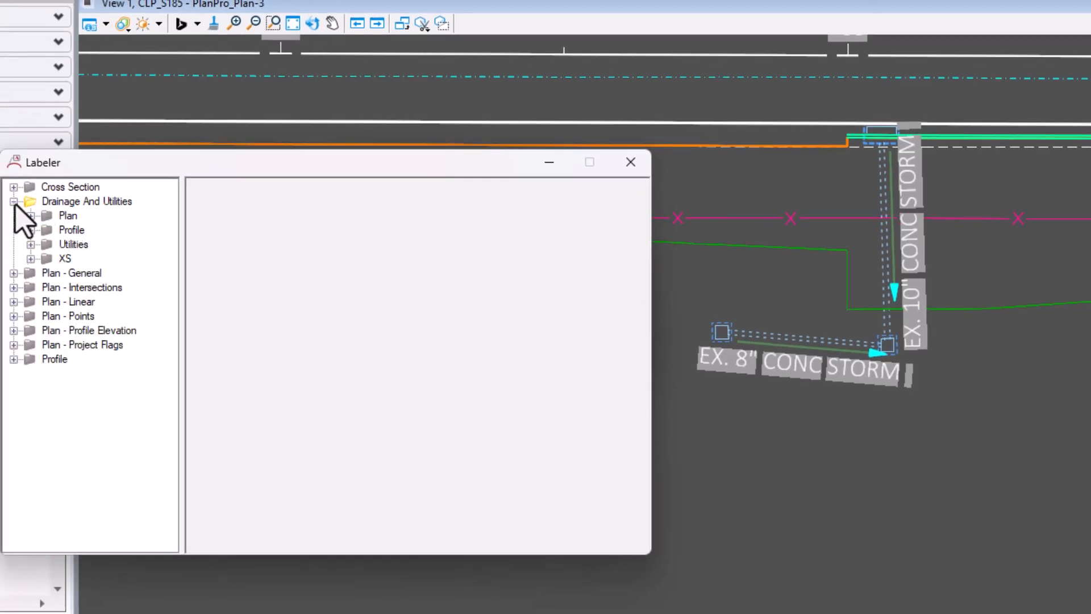
{"action": "left_click", "coordinate": [31, 215]}
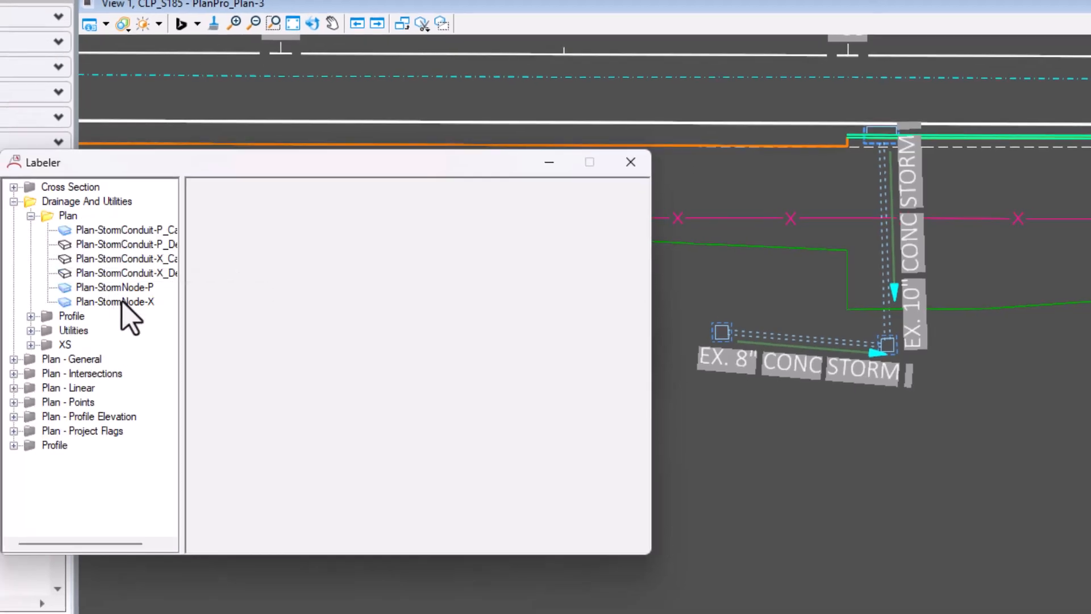
{"action": "left_click", "coordinate": [119, 301]}
{"action": "left_click_drag", "start_coordinate": [182, 316], "coordinate": [248, 330]}
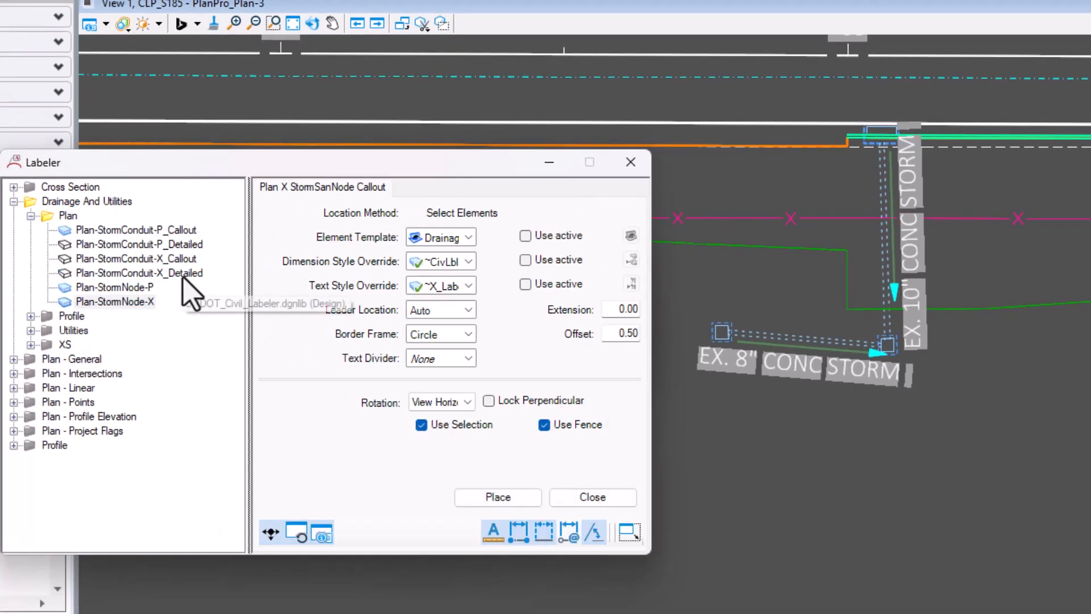
{"action": "left_click", "coordinate": [180, 258]}
{"action": "left_click", "coordinate": [85, 302]}
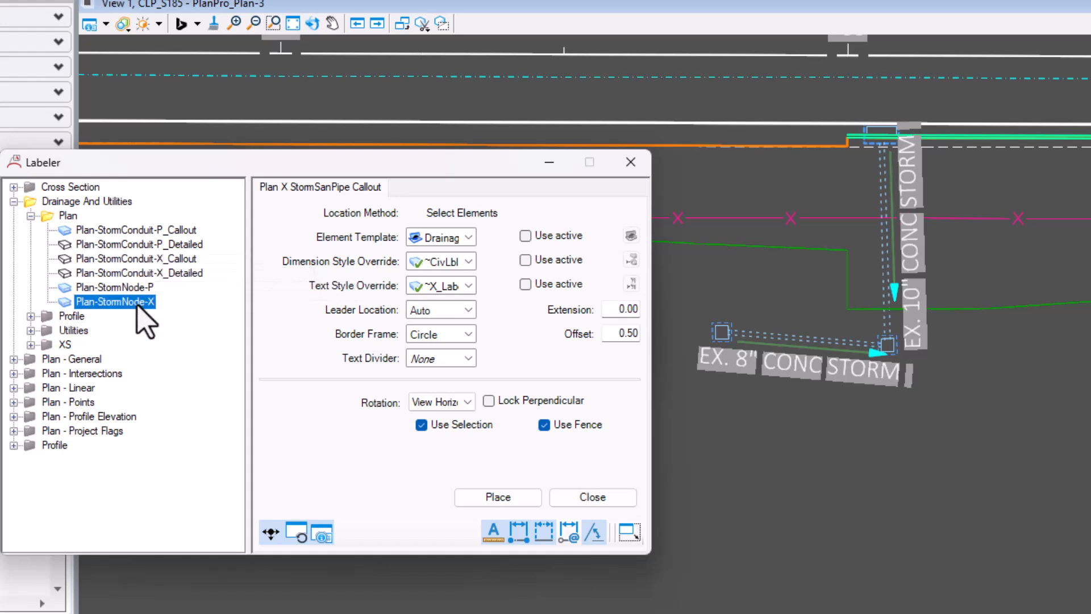
Place the existing storm node callout at the far end of the 8" CONC STORM conduit and move the Labeler away from it.
{"action": "left_click", "coordinate": [493, 498]}
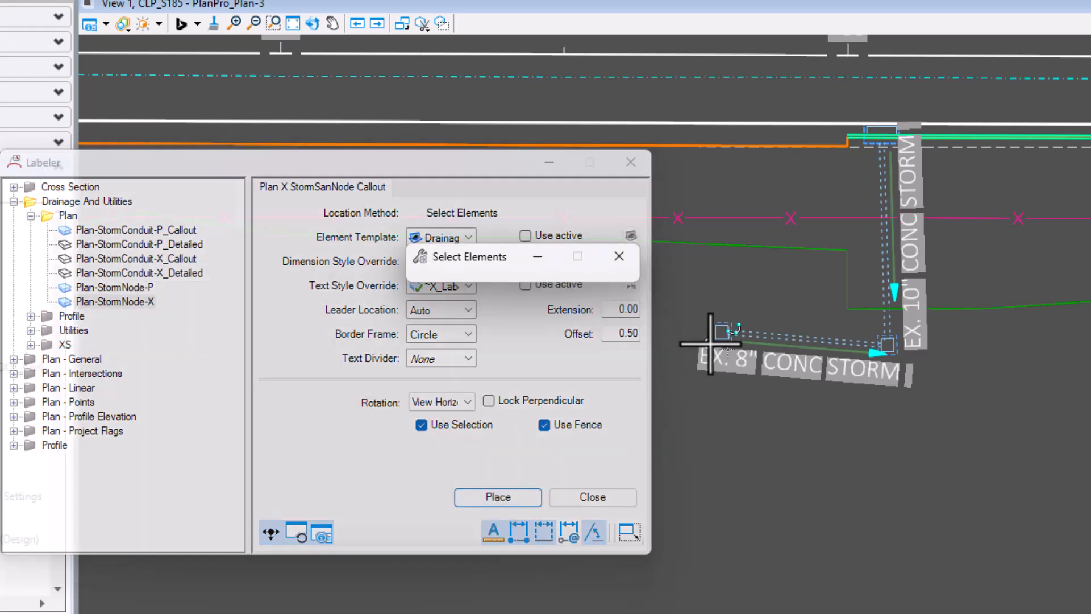
{"action": "left_click", "coordinate": [721, 332]}
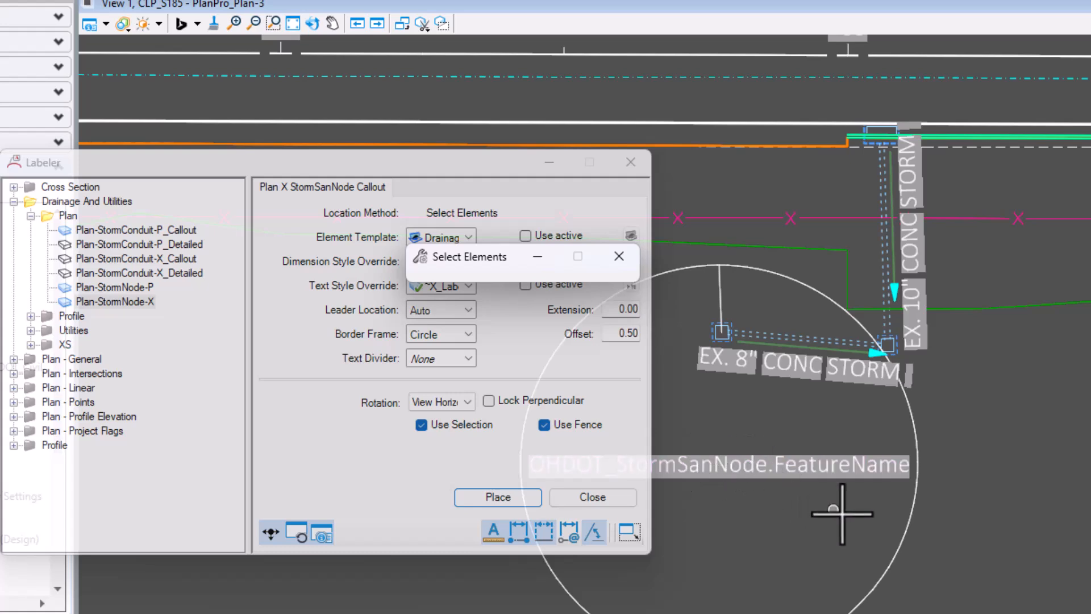
{"action": "left_click_drag", "start_coordinate": [412, 186], "coordinate": [216, 169]}
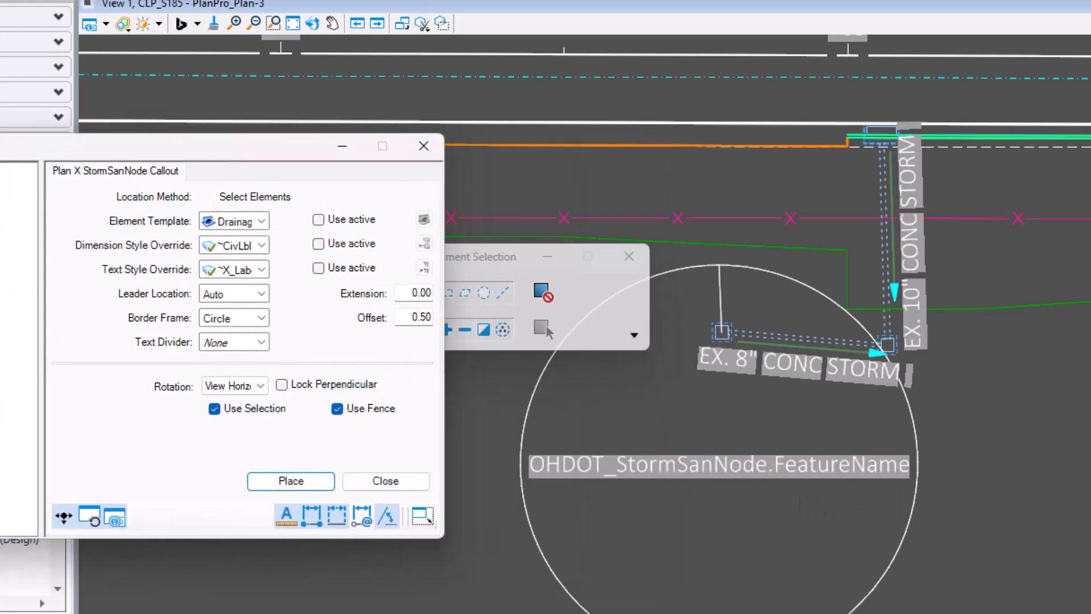
Reassign the feature name field in the new callout's text to the storm node at its leader and accept the text edit.
{"action": "left_click", "coordinate": [734, 487]}
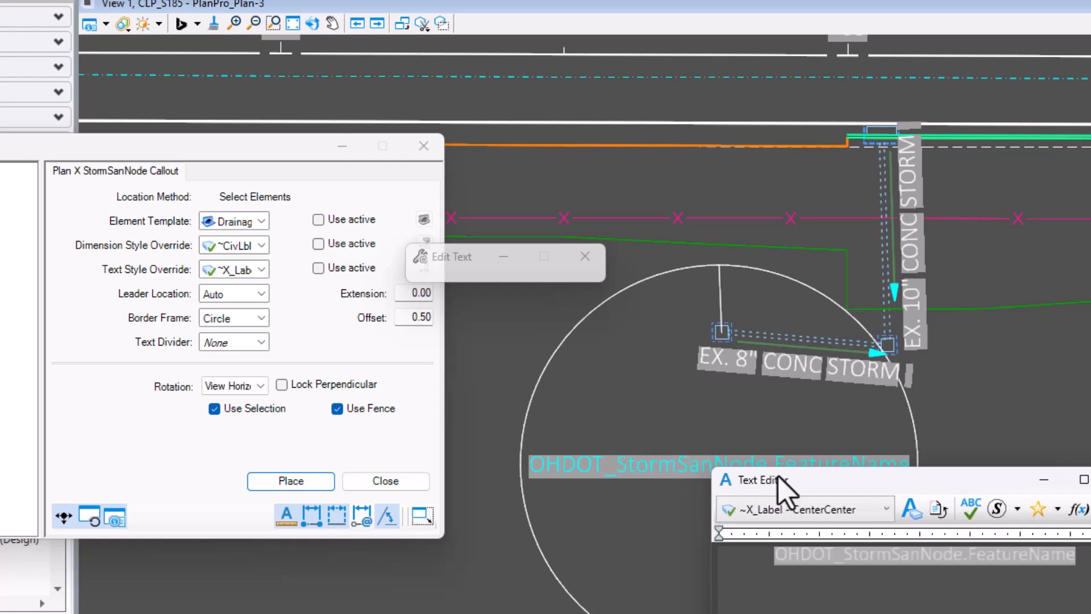
{"action": "left_click_drag", "start_coordinate": [960, 485], "coordinate": [947, 71]}
{"action": "right_click", "coordinate": [864, 138]}
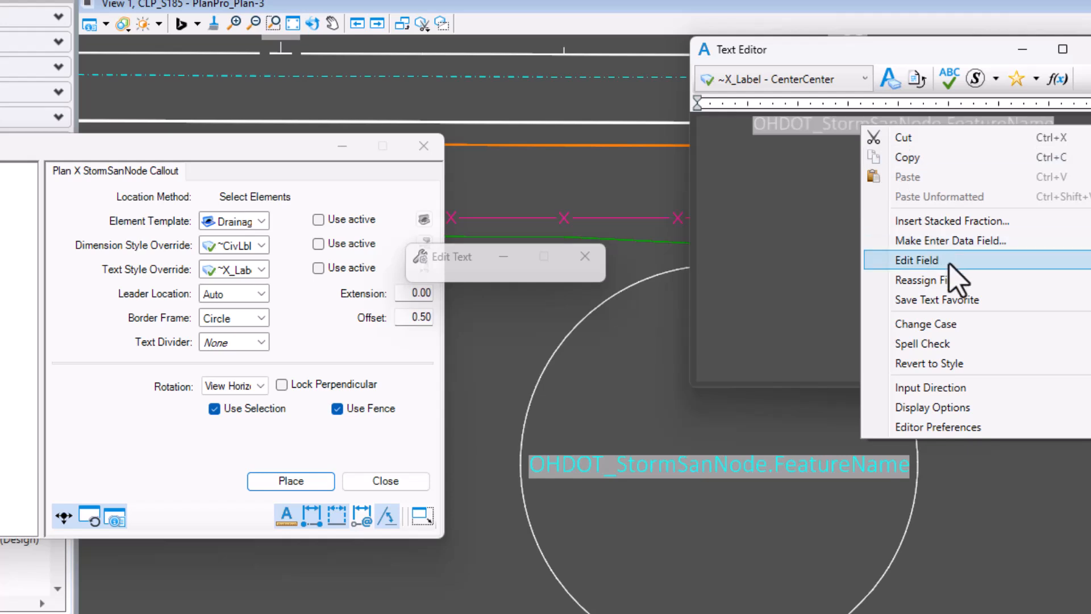
{"action": "left_click", "coordinate": [960, 280]}
{"action": "left_click_drag", "start_coordinate": [860, 54], "coordinate": [887, 471]}
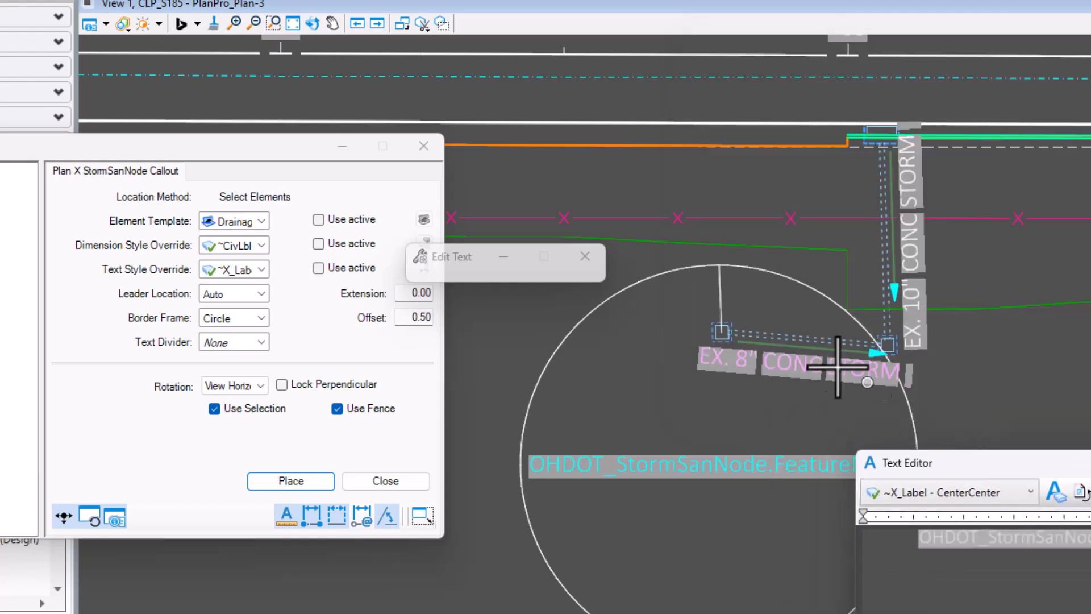
{"action": "left_click", "coordinate": [717, 325]}
{"action": "left_click", "coordinate": [646, 373]}
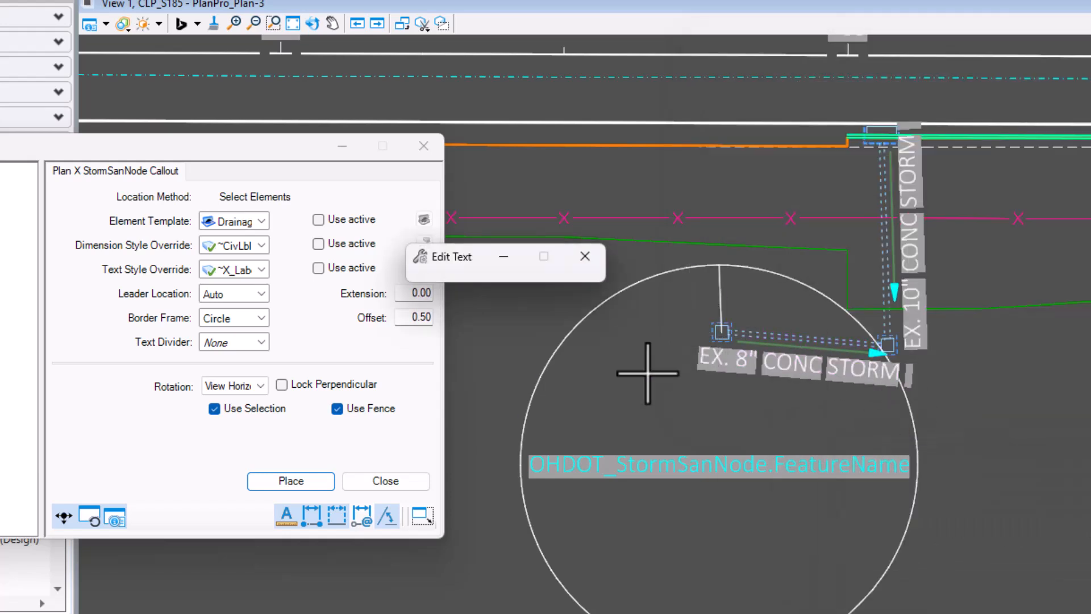
{"action": "left_click", "coordinate": [811, 502]}
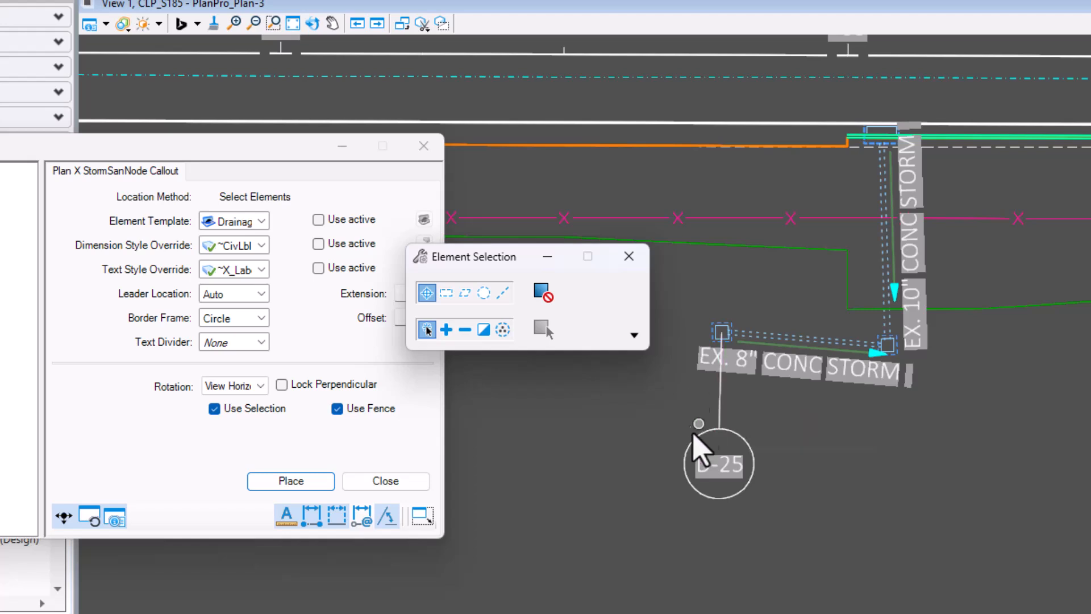
{"action": "scroll", "coordinate": [848, 373], "scroll_direction": "up", "scroll_amount": 1}
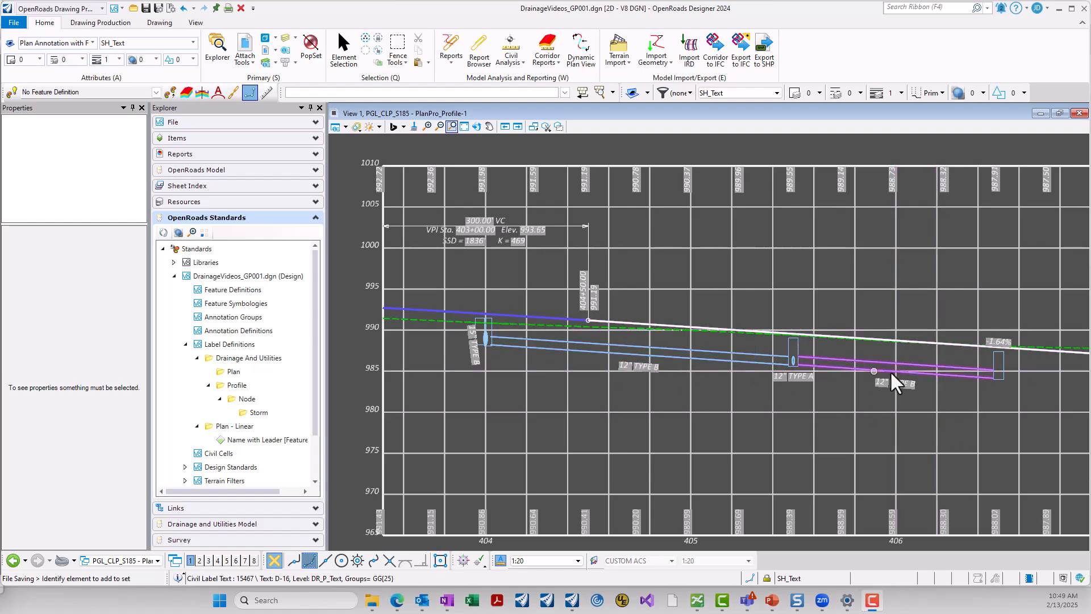
{"action": "scroll", "coordinate": [929, 380], "scroll_direction": "up", "scroll_amount": 2}
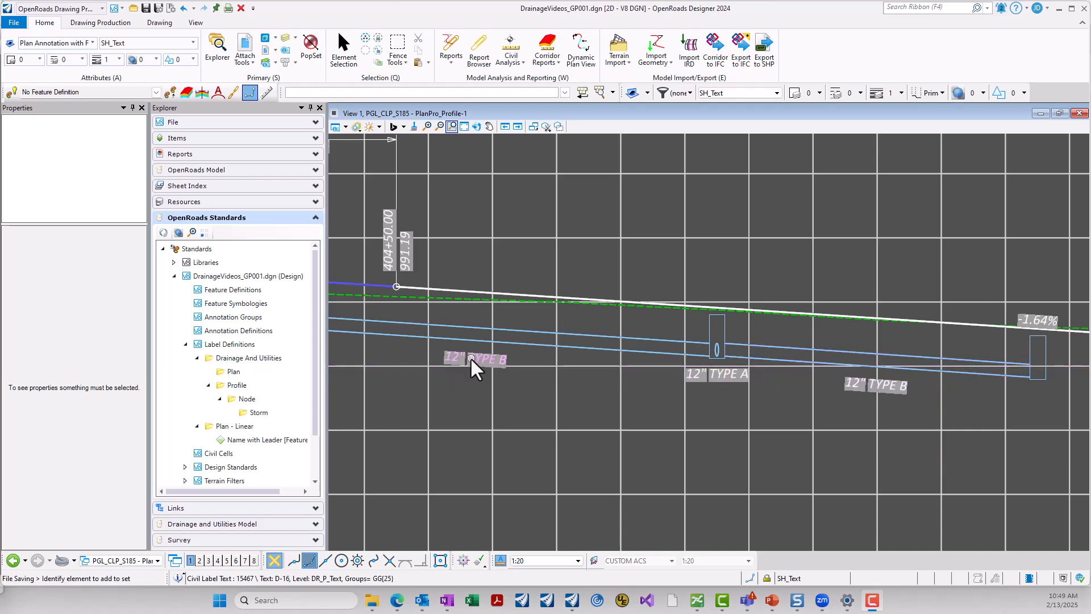
{"action": "scroll", "coordinate": [810, 380], "scroll_direction": "down", "scroll_amount": 1}
{"action": "scroll", "coordinate": [742, 381], "scroll_direction": "down", "scroll_amount": 1}
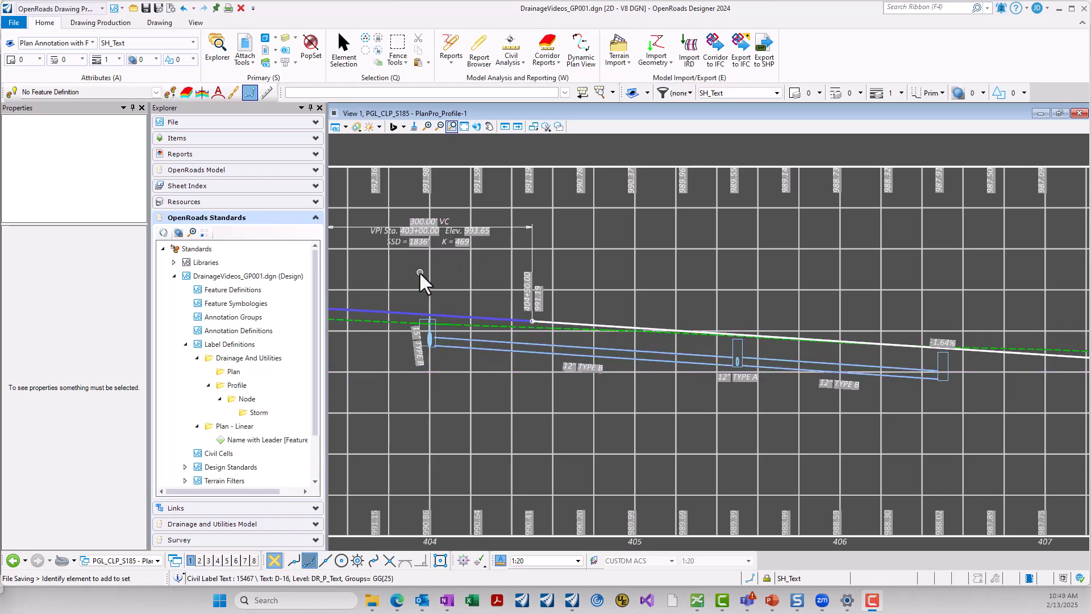
Remove the element annotation from the 12" TYPE B storm conduit between the nodes near stations 404 and 405+50 in the profile.
{"action": "left_click", "coordinate": [101, 24]}
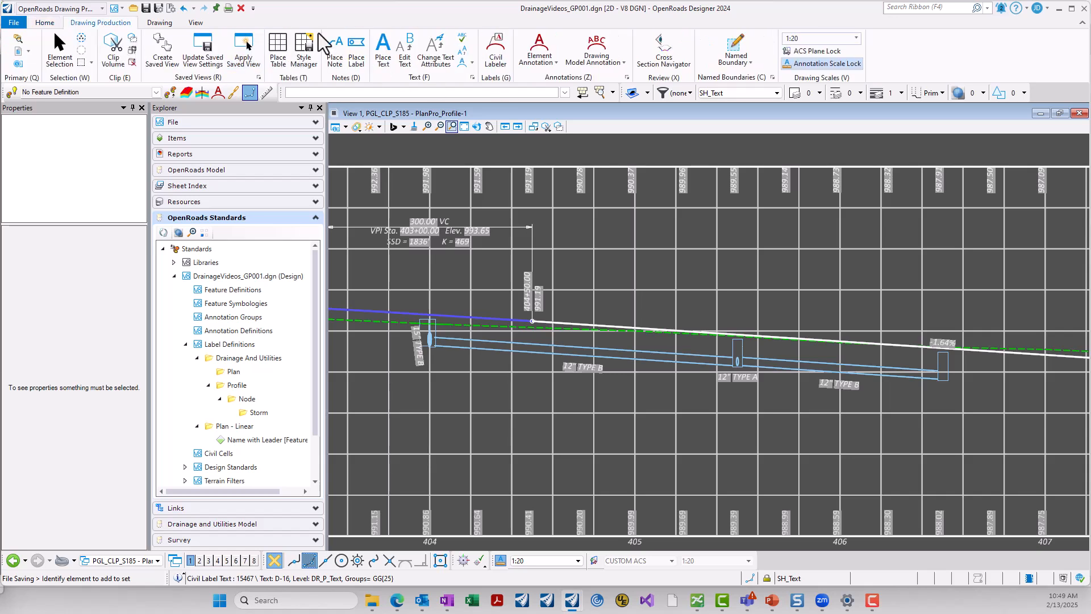
{"action": "left_click", "coordinate": [540, 61]}
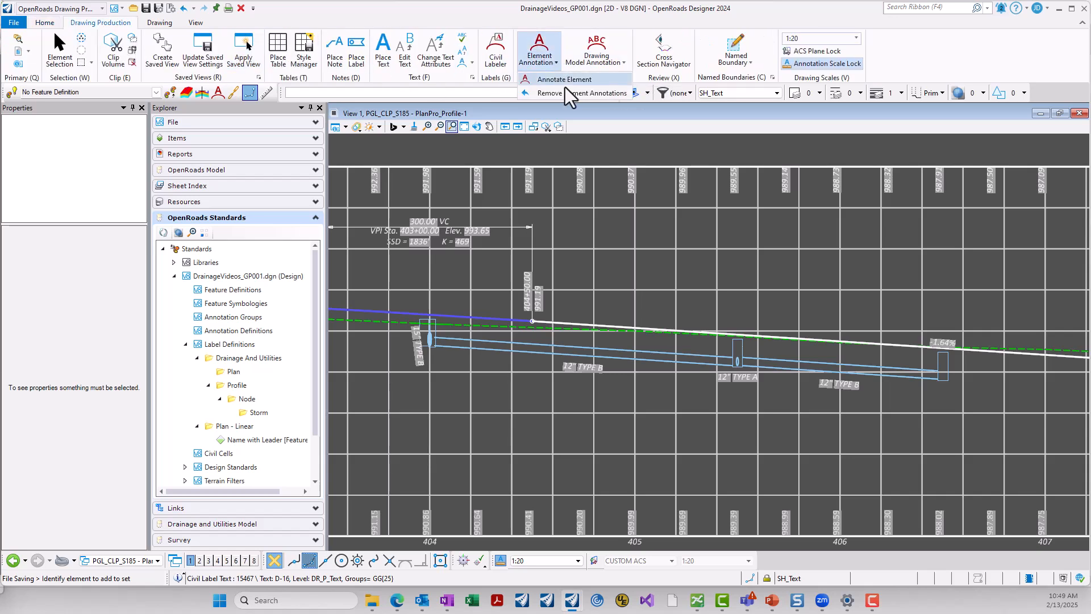
{"action": "left_click", "coordinate": [569, 92]}
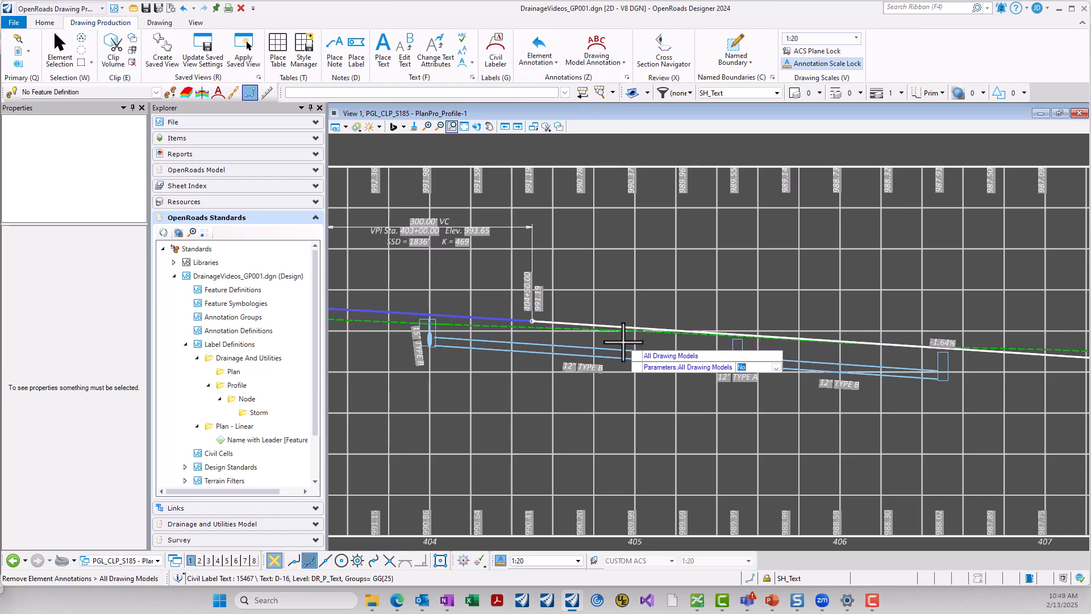
{"action": "left_click", "coordinate": [625, 347]}
{"action": "left_click", "coordinate": [628, 352]}
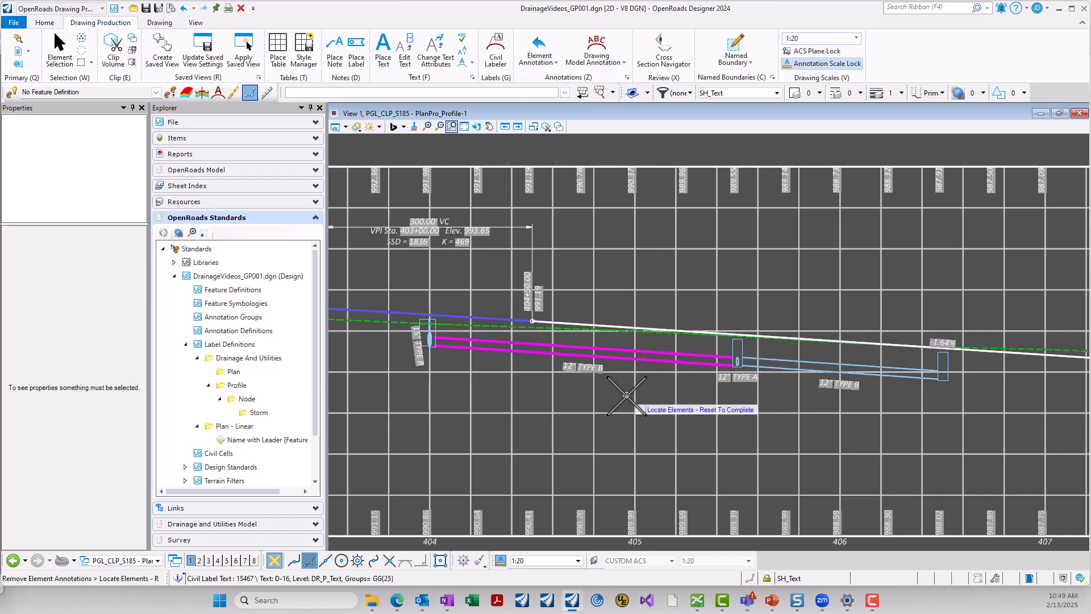
{"action": "left_click", "coordinate": [625, 392]}
Annotate the profile storm conduit between the nodes near stations 404 and 405+50 with Annotate Element.
{"action": "left_click", "coordinate": [555, 62]}
{"action": "left_click", "coordinate": [539, 79]}
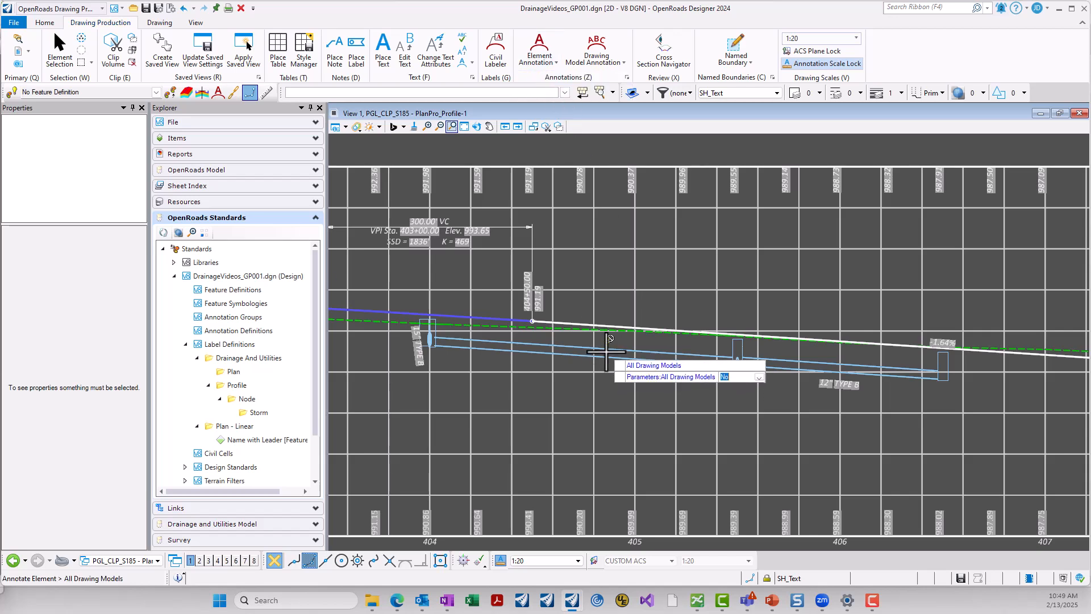
{"action": "left_click", "coordinate": [607, 351]}
{"action": "left_click", "coordinate": [608, 353]}
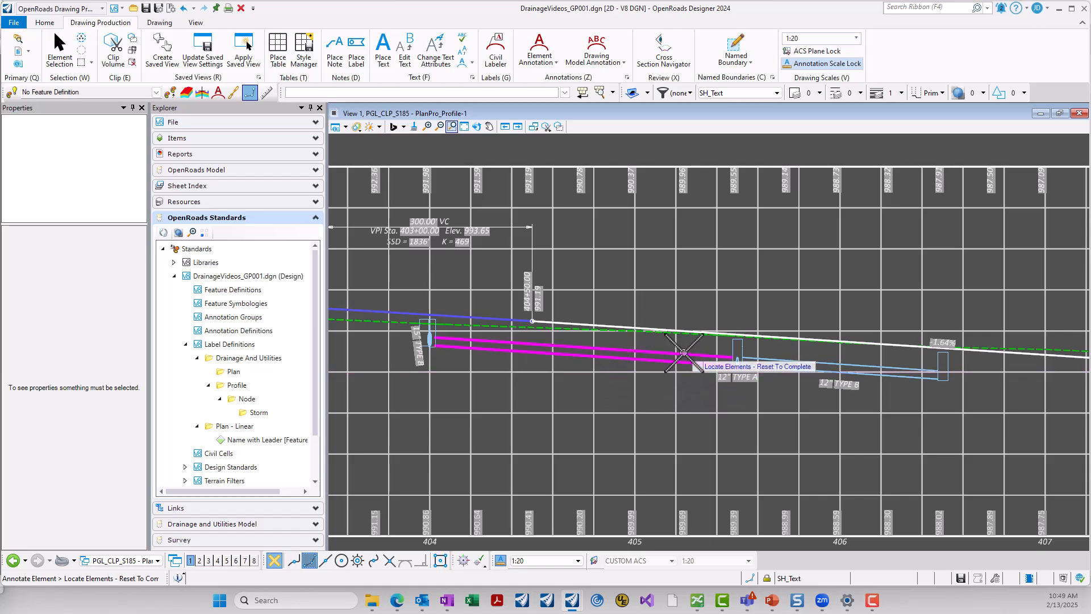
{"action": "right_click", "coordinate": [641, 384]}
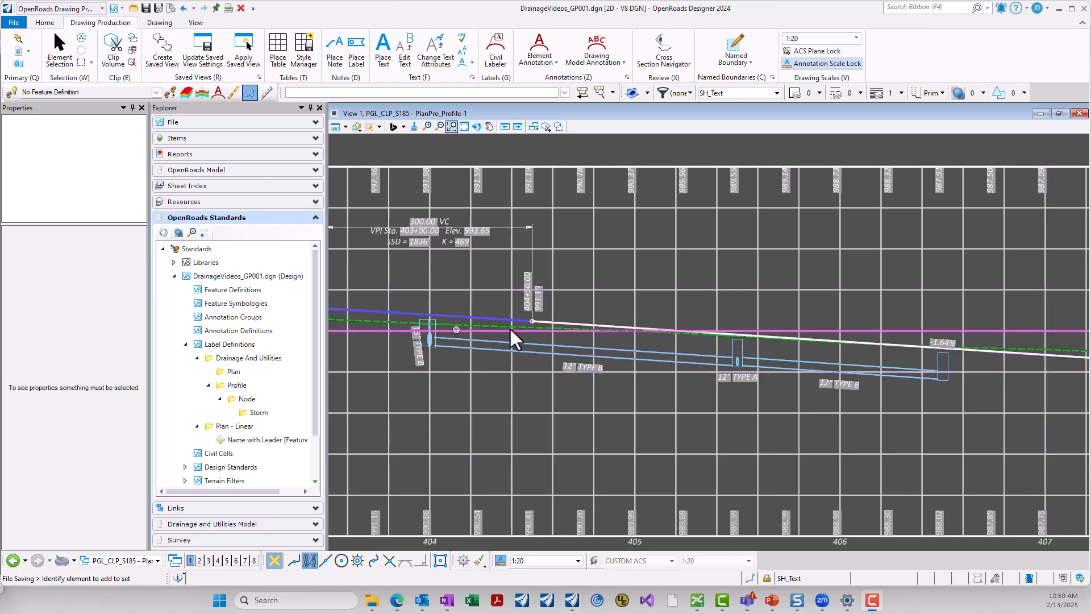
Delete the 12" TYPE A label below the middle storm node and the 15" TYPE B label beside the node near station 404.
{"action": "scroll", "coordinate": [729, 390], "scroll_direction": "up", "scroll_amount": 1}
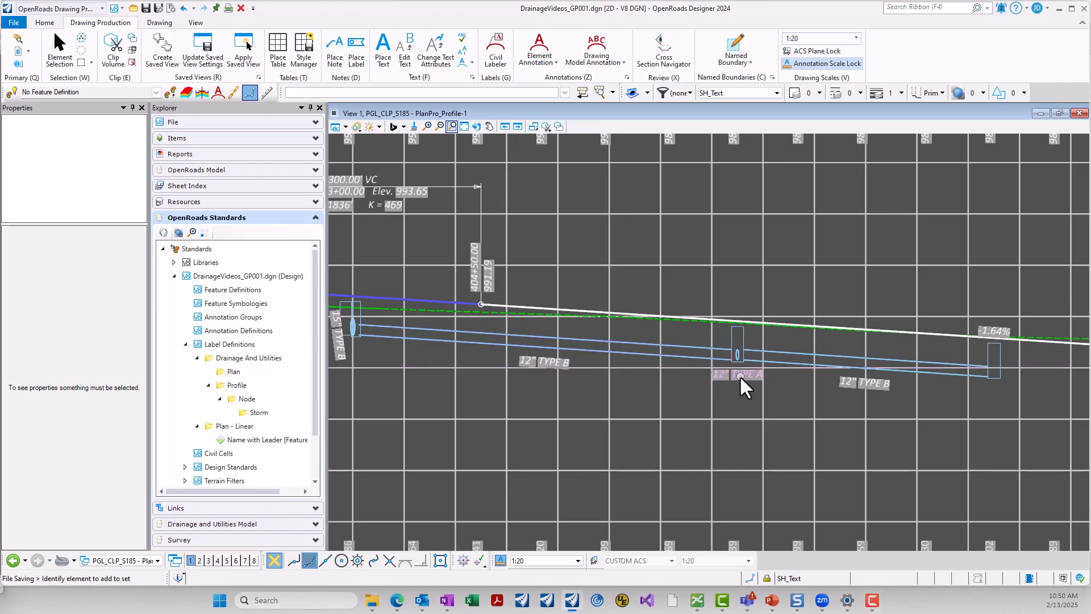
{"action": "left_click", "coordinate": [725, 387]}
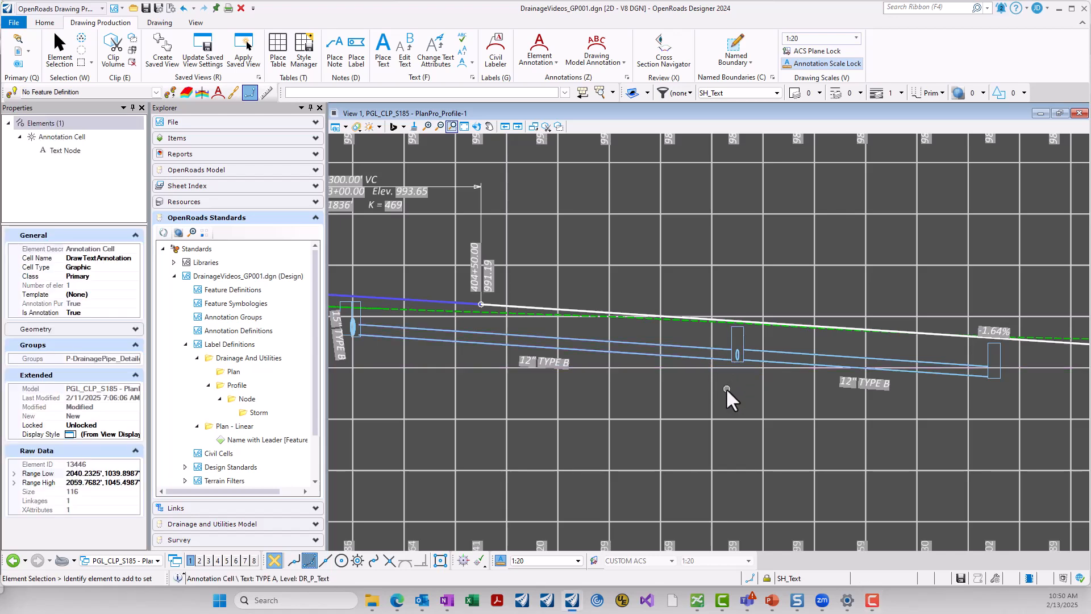
{"action": "left_click_drag", "start_coordinate": [725, 387], "coordinate": [862, 383]}
{"action": "scroll", "coordinate": [863, 382], "scroll_direction": "down", "scroll_amount": 1}
{"action": "left_click", "coordinate": [439, 358]}
{"action": "key", "text": "Delete"}
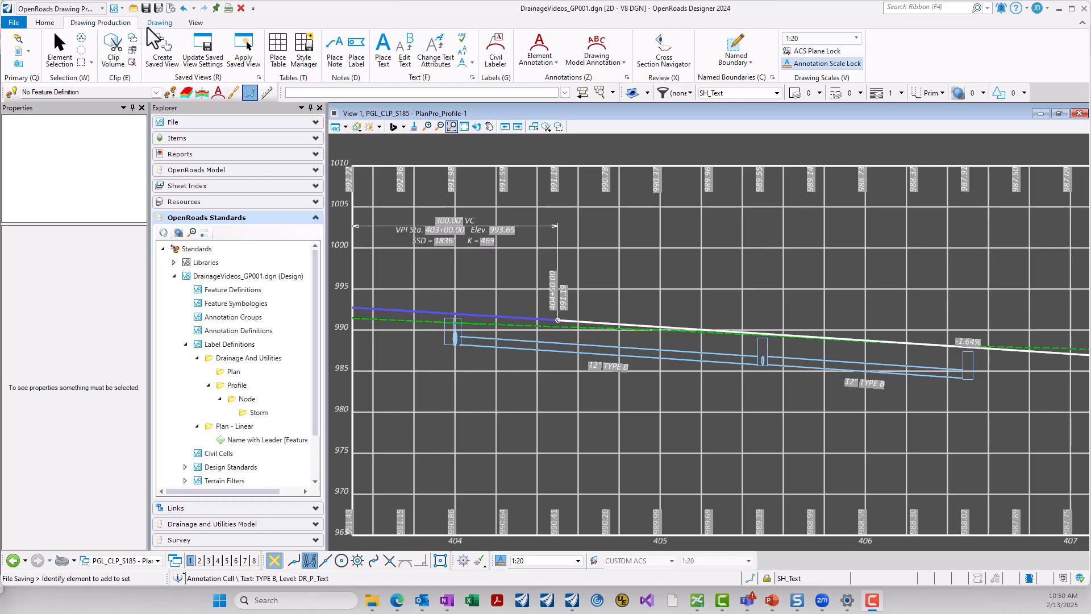
Open the Civil Labeler, move it over the profile and expand the Drainage And Utilities profile conduit labels so their names are readable.
{"action": "left_click", "coordinate": [496, 50]}
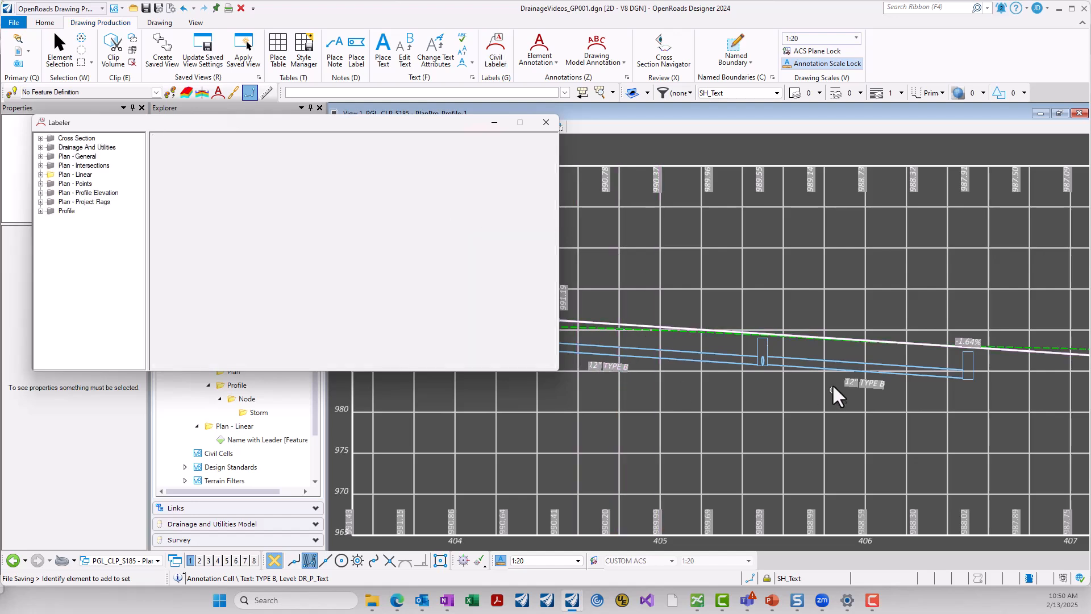
{"action": "left_click", "coordinate": [41, 147]}
{"action": "left_click_drag", "start_coordinate": [80, 131], "coordinate": [460, 91]}
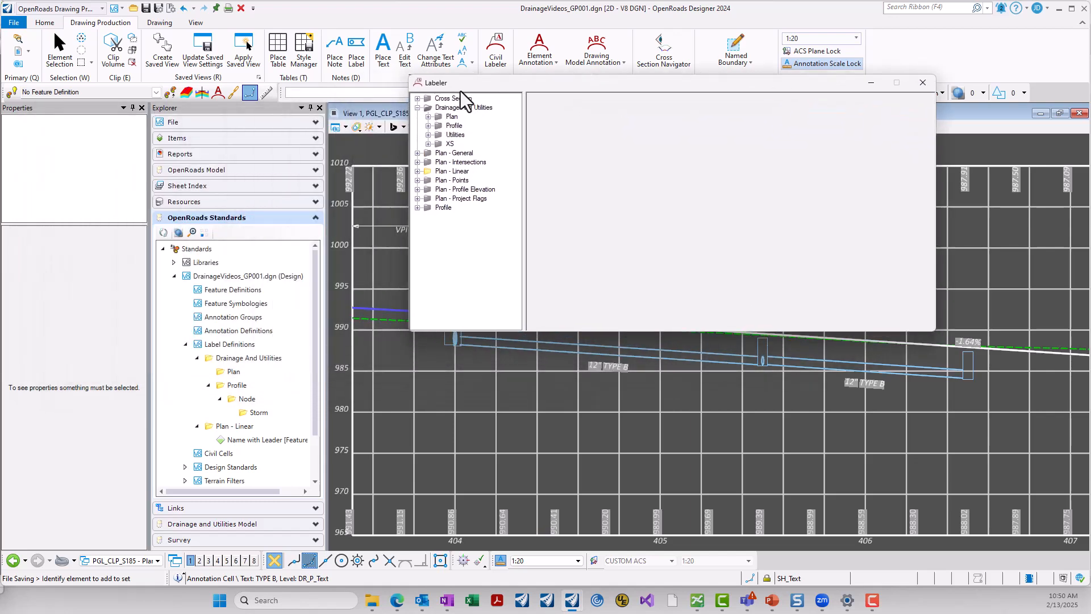
{"action": "left_click", "coordinate": [431, 125]}
{"action": "left_click", "coordinate": [441, 134]}
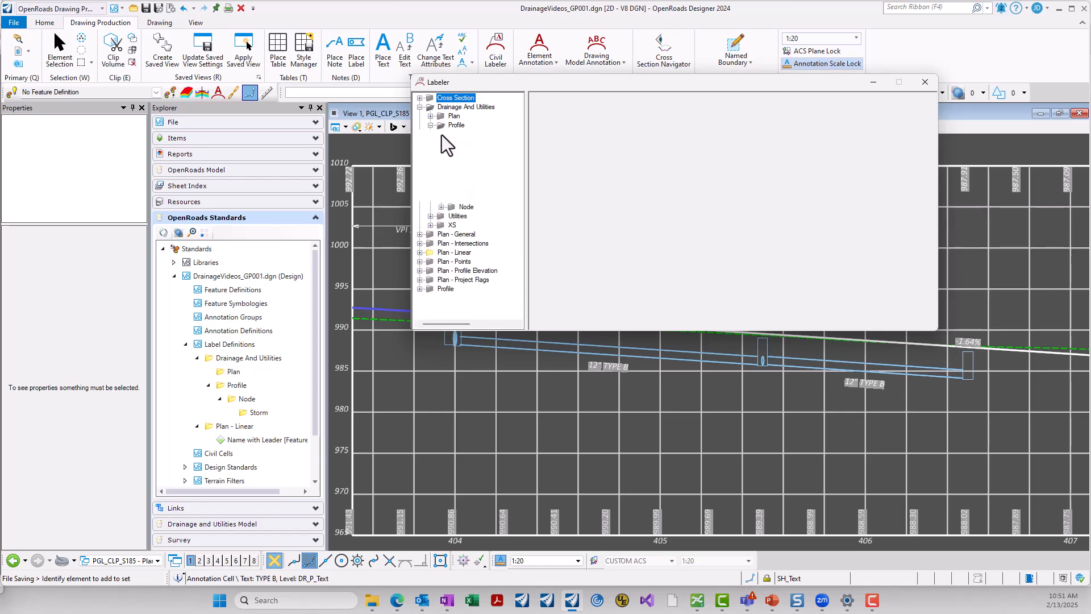
{"action": "left_click_drag", "start_coordinate": [459, 322], "coordinate": [475, 322]}
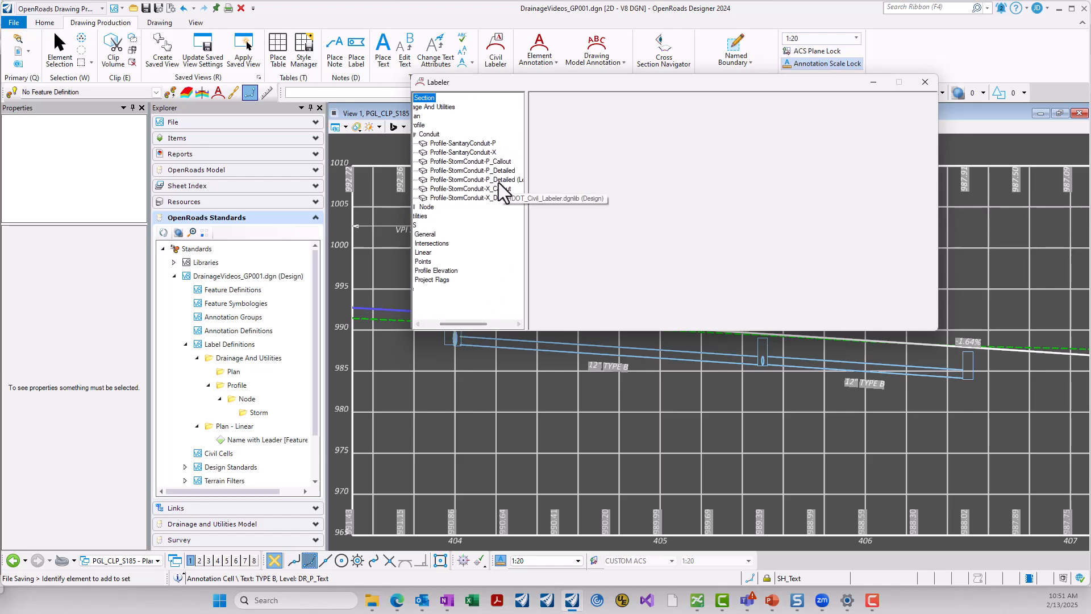
{"action": "left_click_drag", "start_coordinate": [476, 321], "coordinate": [482, 322]}
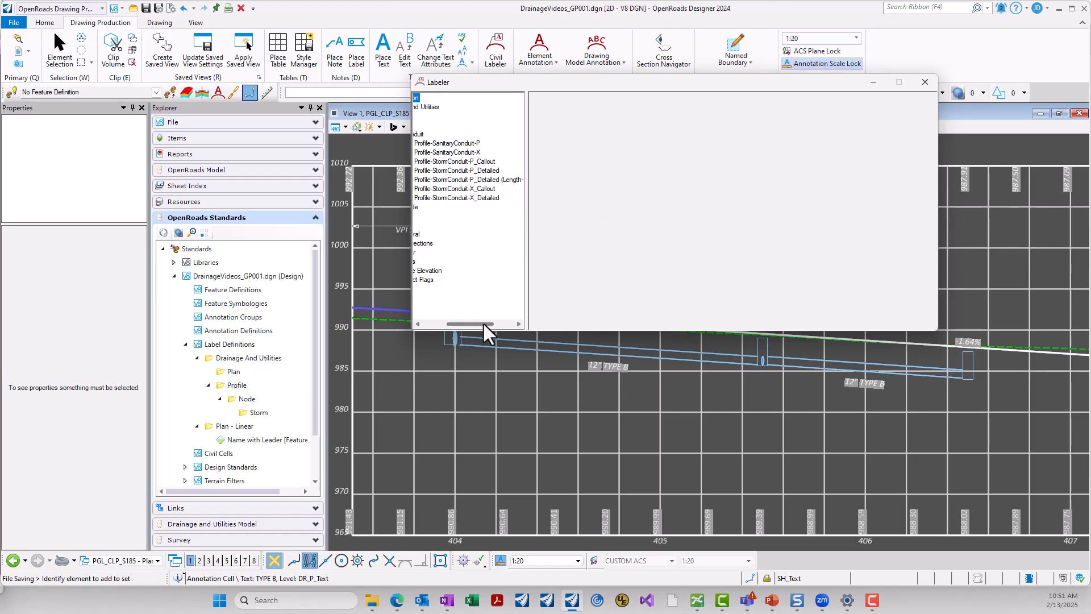
Compare the profile storm conduit labels, then place the Profile-StormConduit-P_Detailed label below the existing 12" TYPE B label near station 405.
{"action": "left_click", "coordinate": [486, 162]}
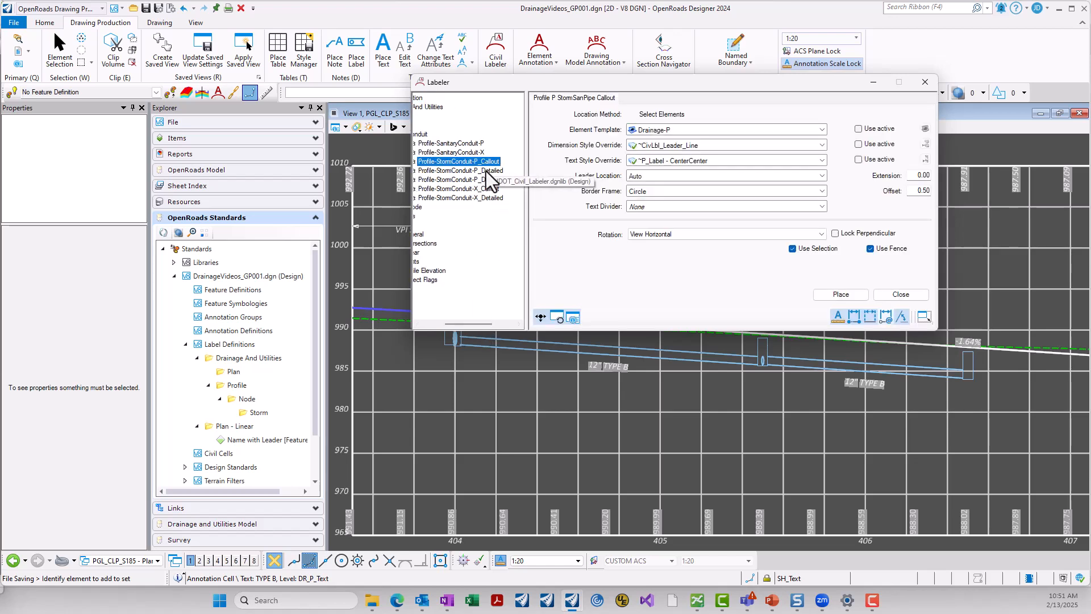
{"action": "left_click", "coordinate": [484, 171]}
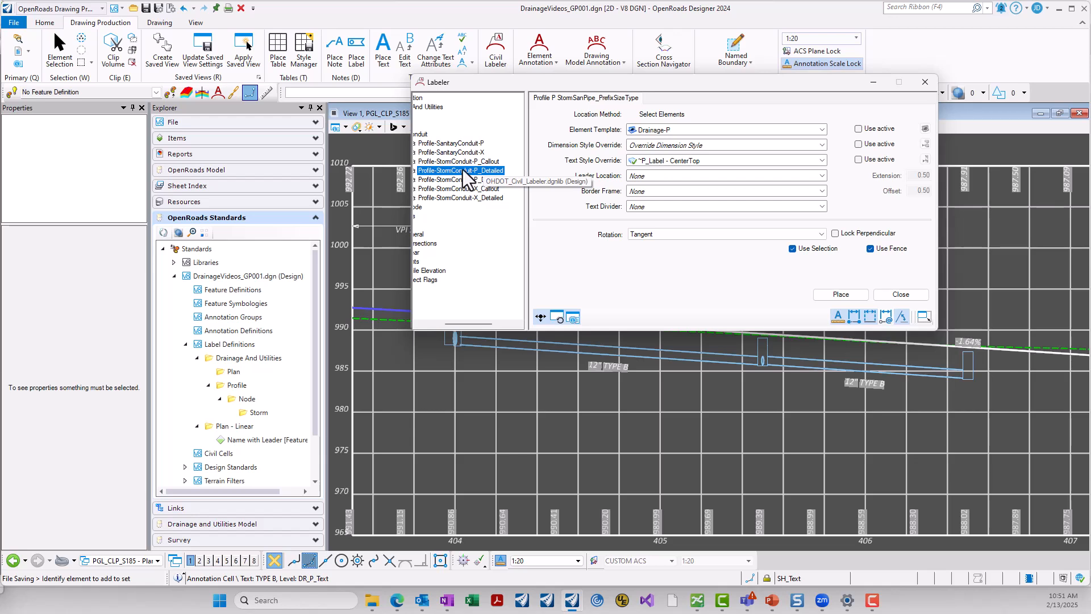
{"action": "left_click", "coordinate": [477, 190]}
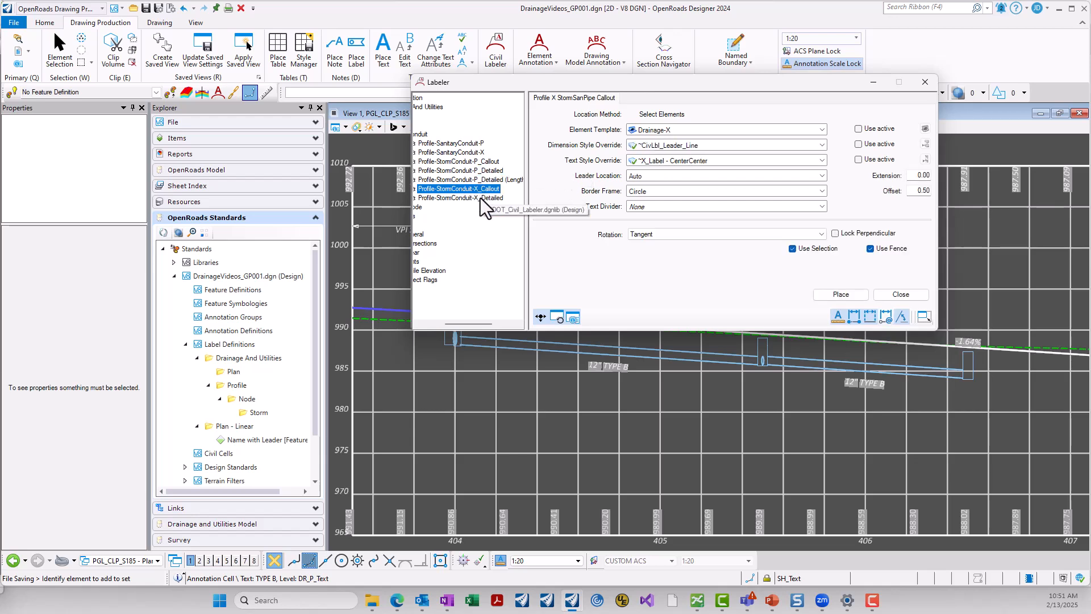
{"action": "left_click", "coordinate": [486, 172]}
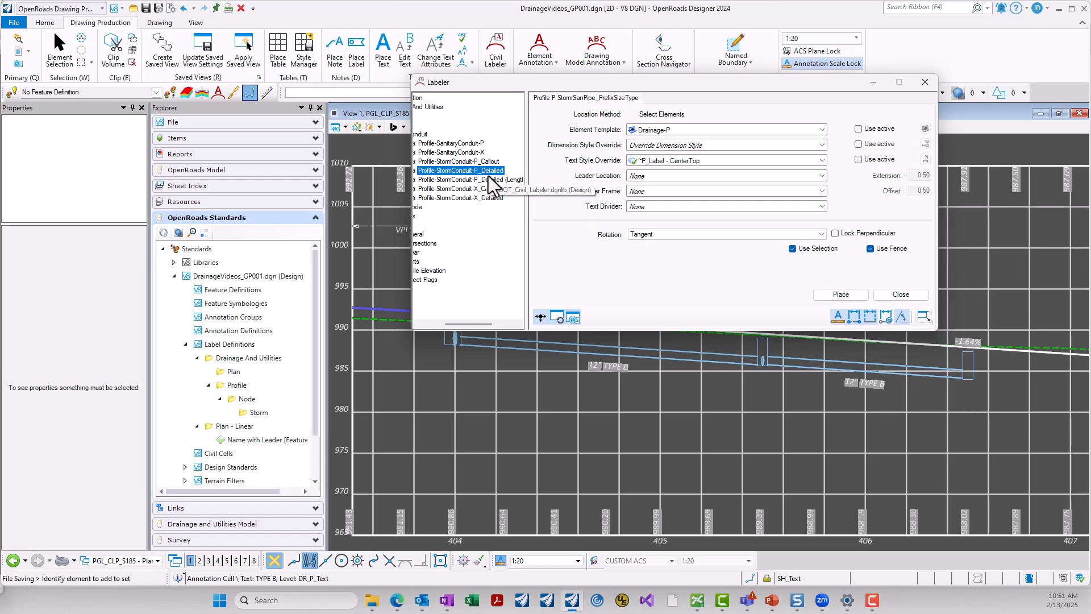
{"action": "left_click", "coordinate": [847, 294]}
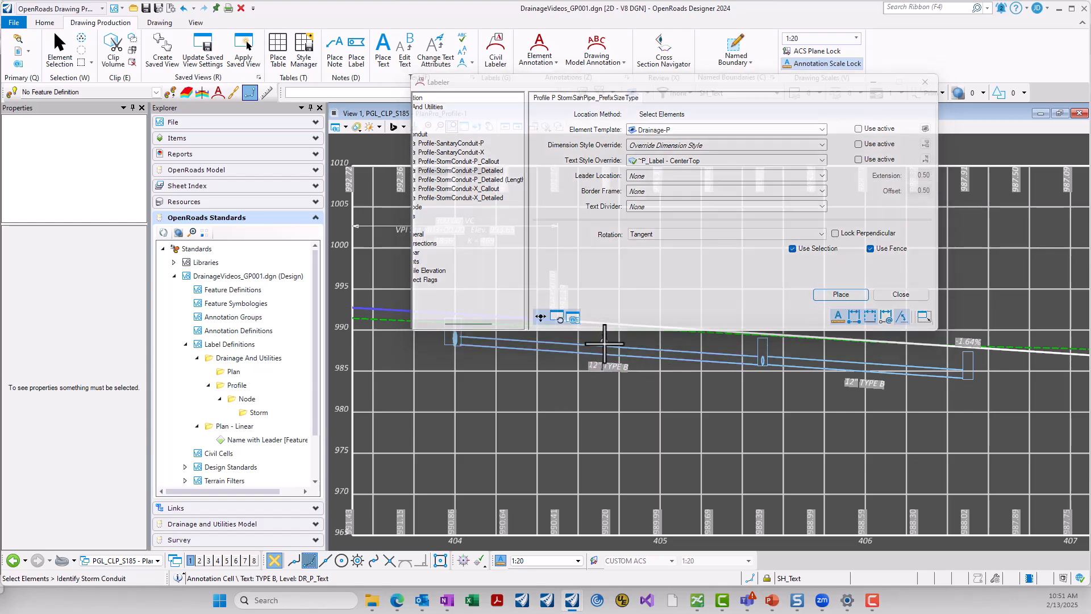
{"action": "left_click", "coordinate": [596, 346]}
{"action": "left_click", "coordinate": [598, 393]}
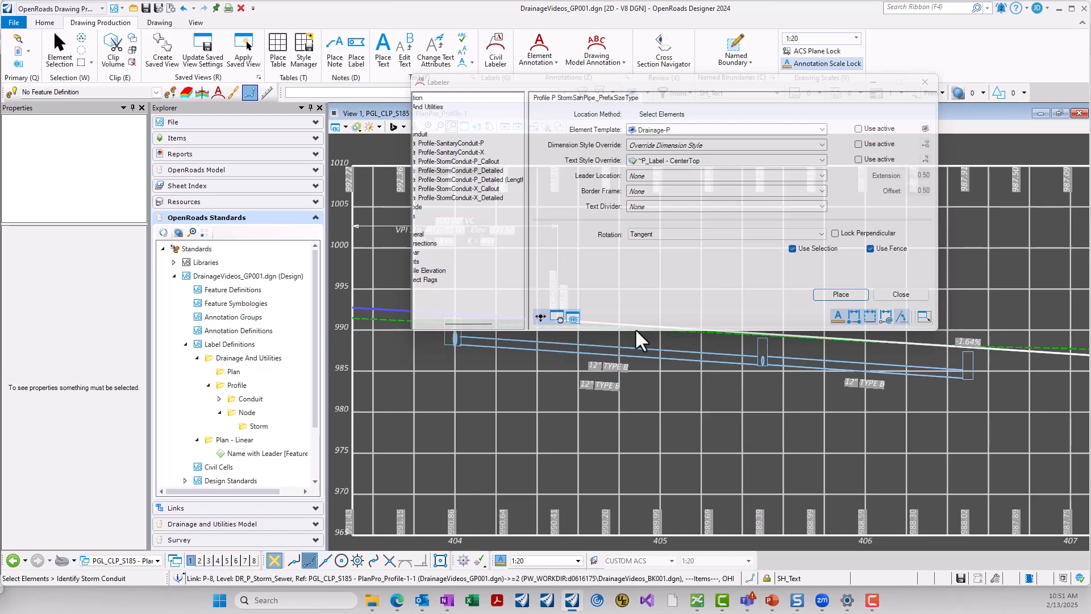
Delete the extra detailed label placed with the Labeler below the conduit's original 12" TYPE B annotation.
{"action": "left_click", "coordinate": [80, 40]}
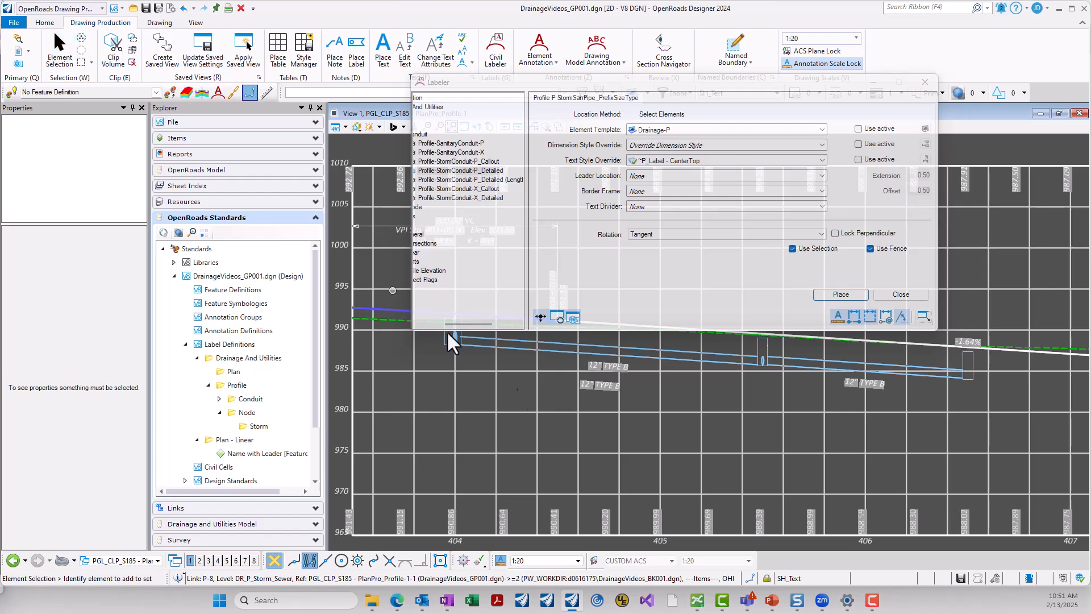
{"action": "left_click", "coordinate": [600, 387]}
{"action": "key", "text": "Delete"}
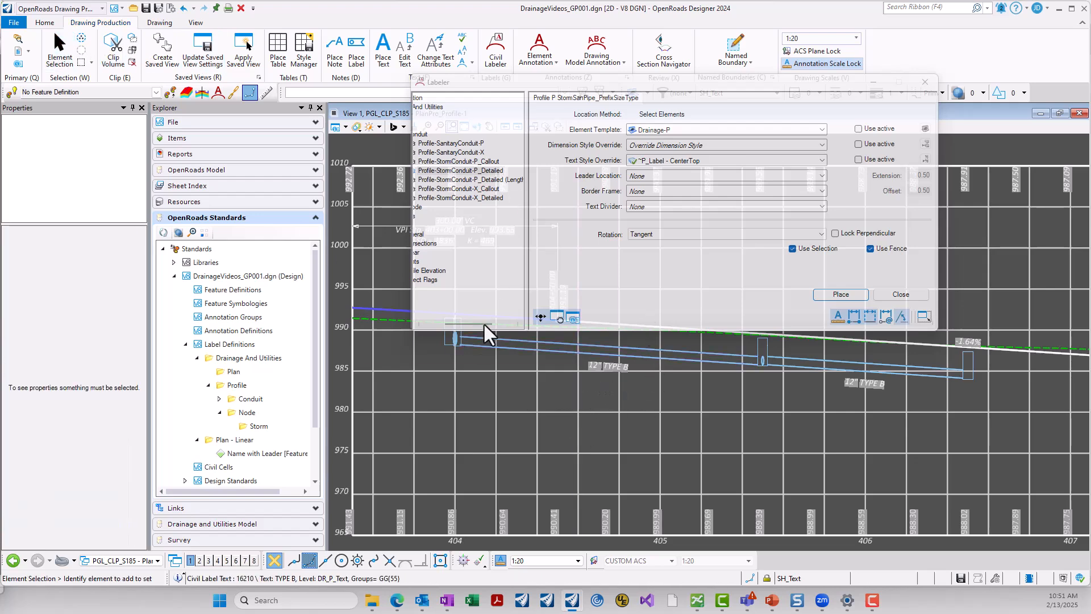
Place a Profile-StormConduit-P_Callout label with a circle frame and leader below the storm conduit near station 405.
{"action": "left_click", "coordinate": [494, 163]}
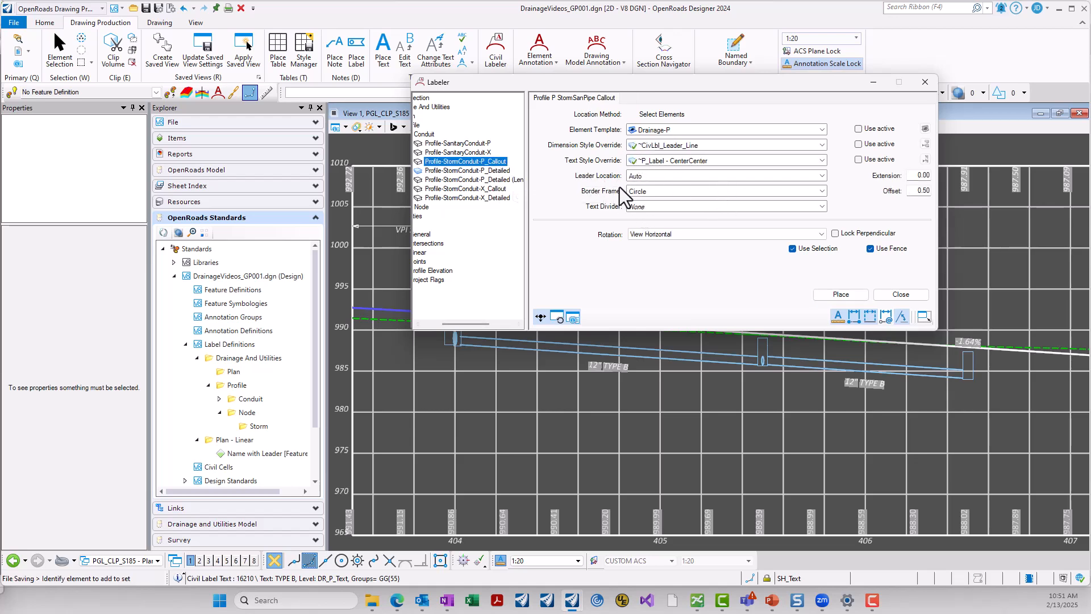
{"action": "left_click", "coordinate": [824, 296]}
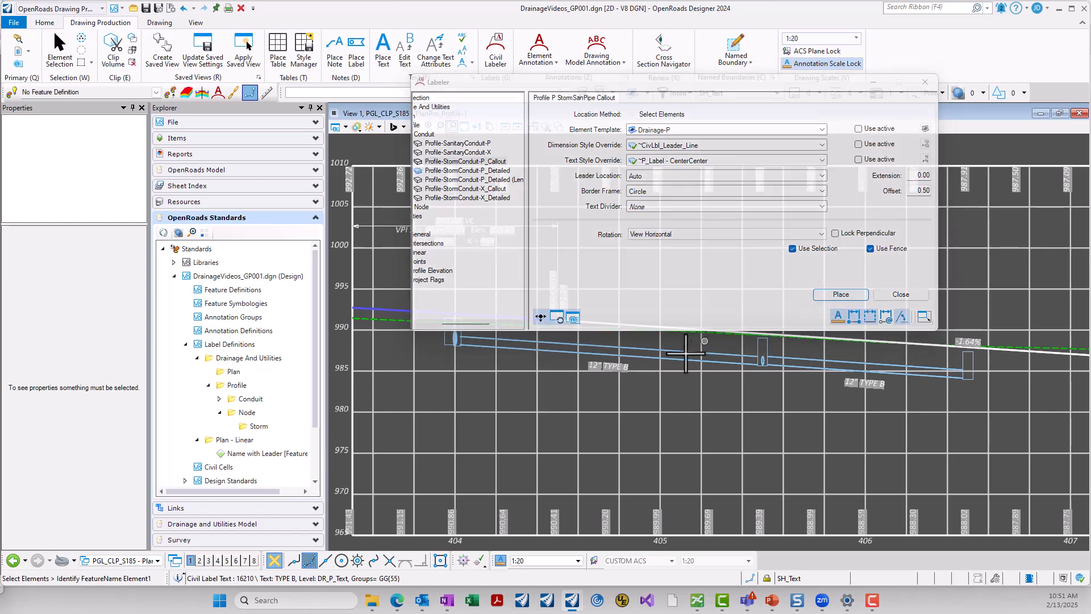
{"action": "left_click", "coordinate": [635, 349]}
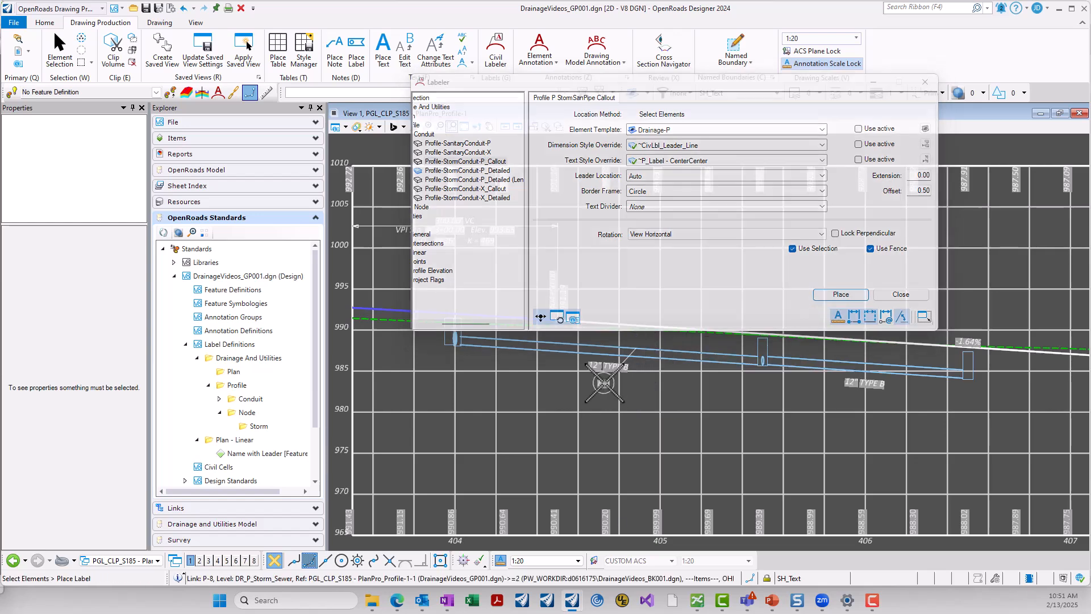
{"action": "left_click", "coordinate": [644, 388]}
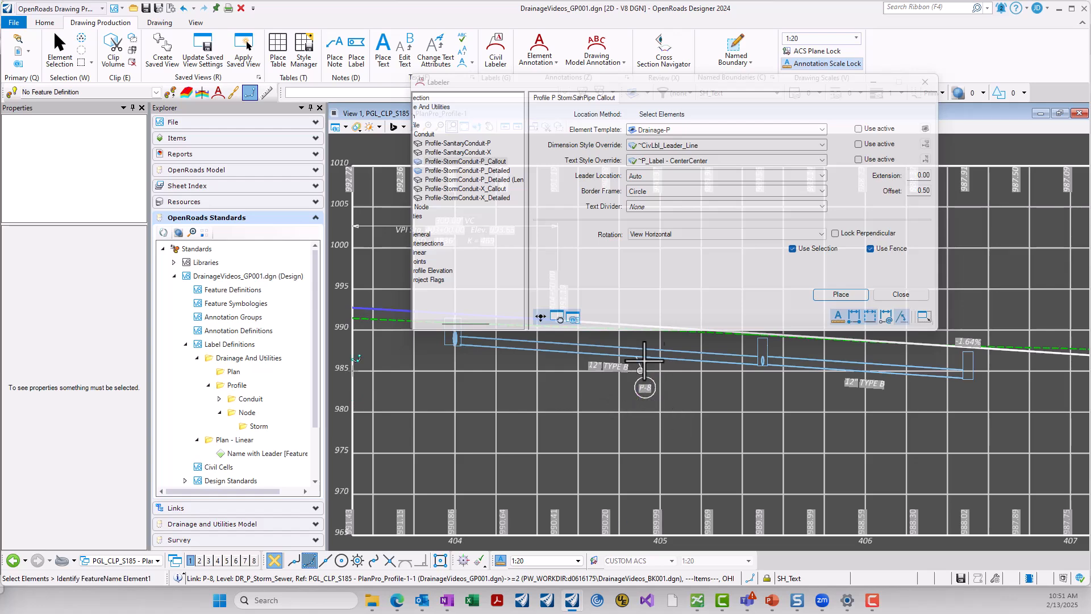
Set the conduit callout's leader location to None, its border frame to Capsule and its rotation to Tangent.
{"action": "left_click", "coordinate": [639, 177]}
{"action": "left_click", "coordinate": [638, 186]}
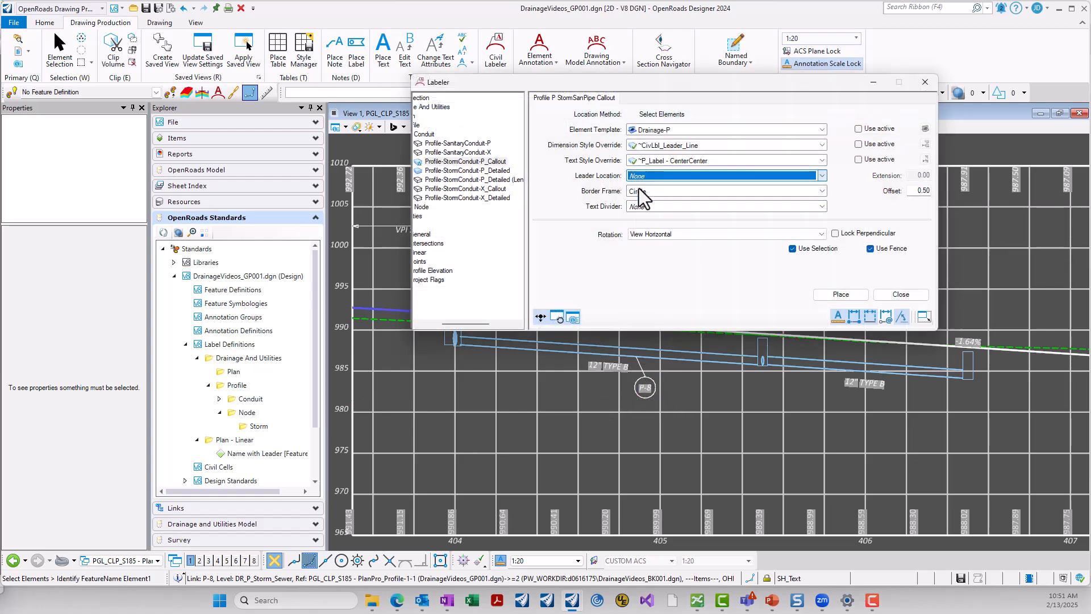
{"action": "left_click", "coordinate": [640, 192]}
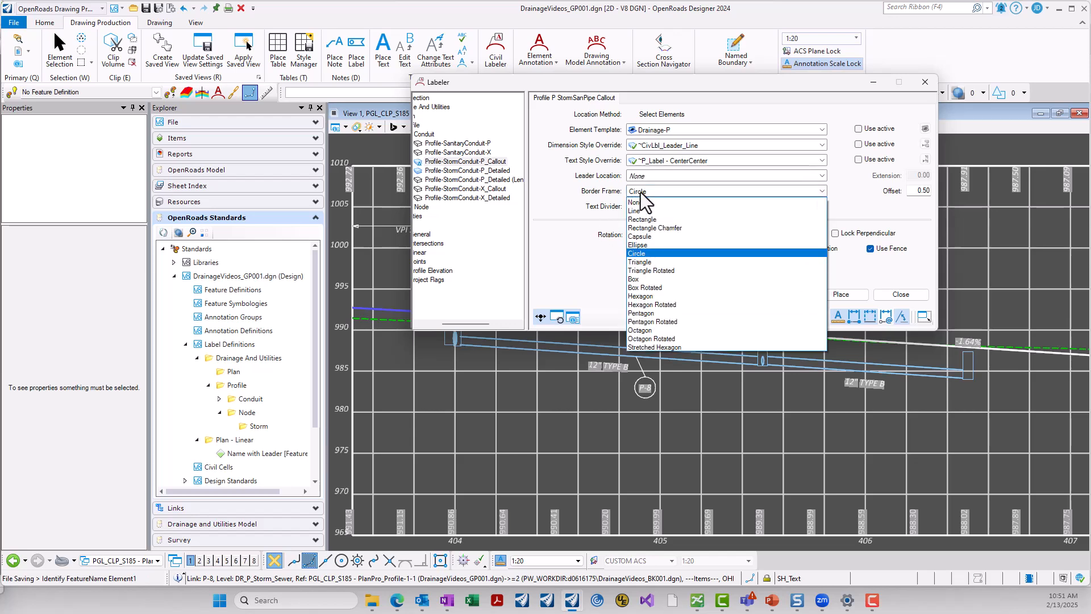
{"action": "left_click", "coordinate": [644, 234]}
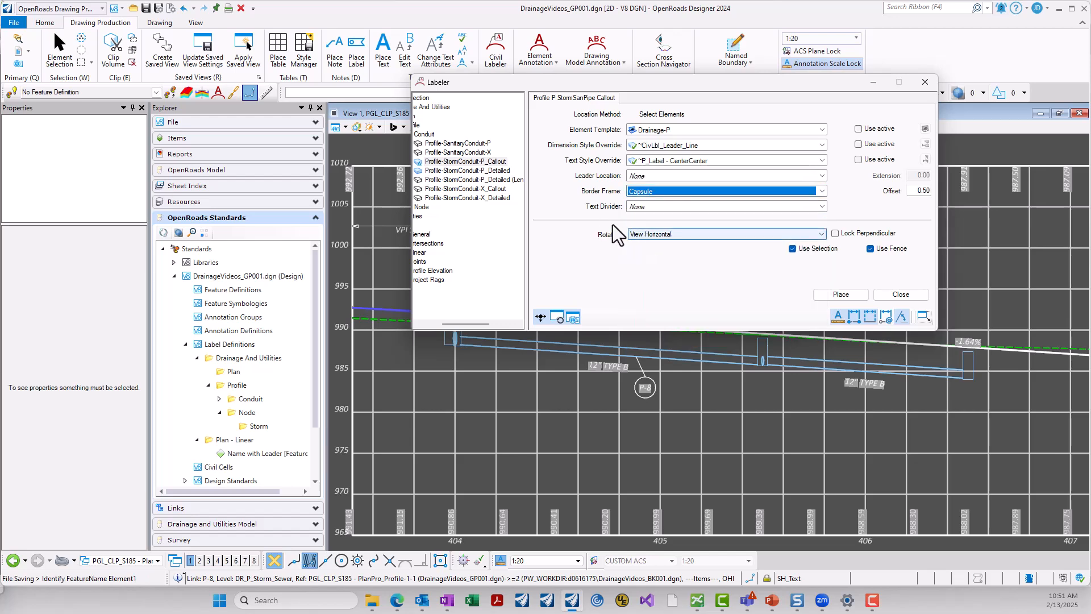
{"action": "left_click", "coordinate": [676, 237]}
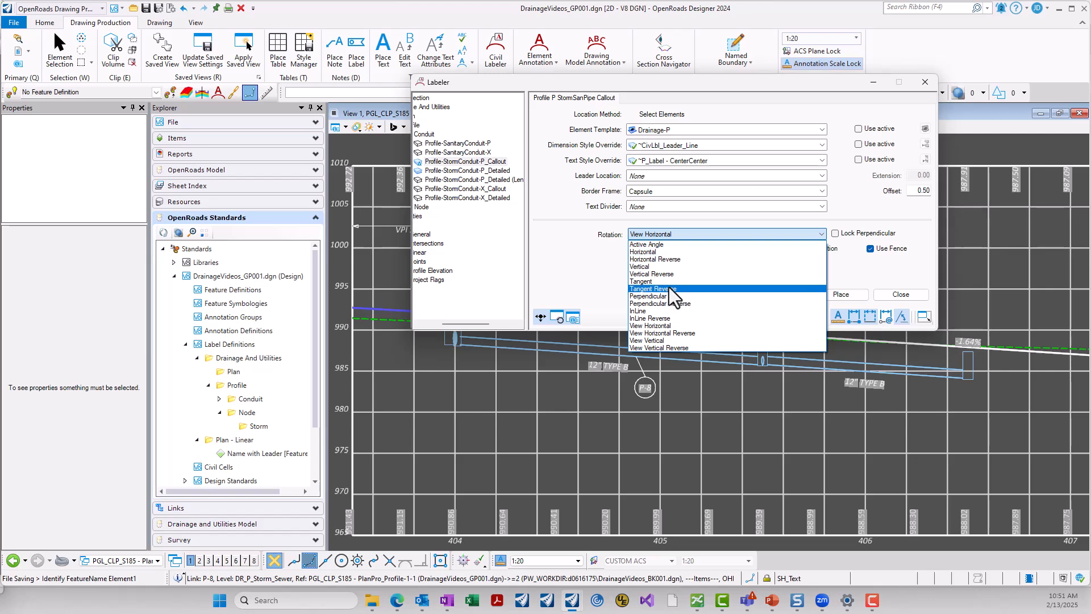
{"action": "left_click", "coordinate": [667, 281]}
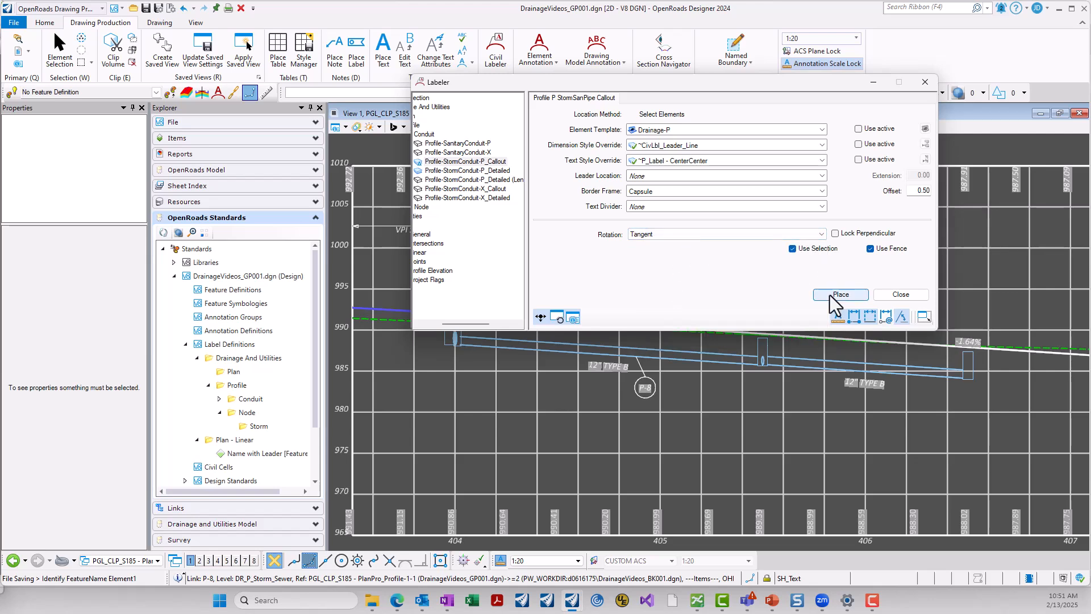
Place the capsule-framed callout for the same storm conduit directly beneath its 12" TYPE B label and end placement.
{"action": "left_click", "coordinate": [836, 294]}
{"action": "left_click", "coordinate": [602, 344]}
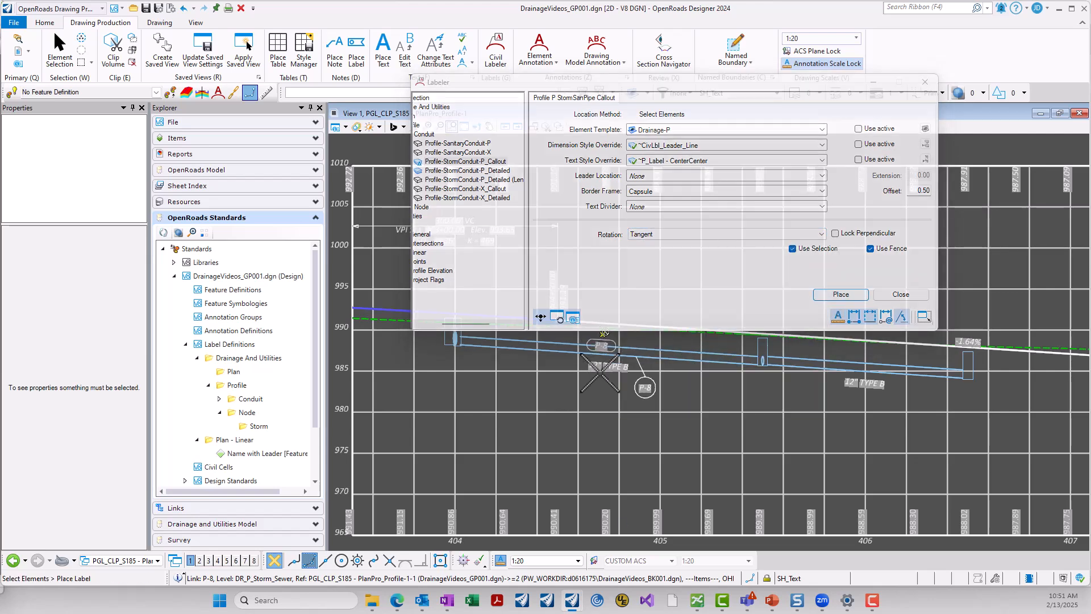
{"action": "scroll", "coordinate": [605, 358], "scroll_direction": "up", "scroll_amount": 2}
{"action": "left_click", "coordinate": [607, 371]}
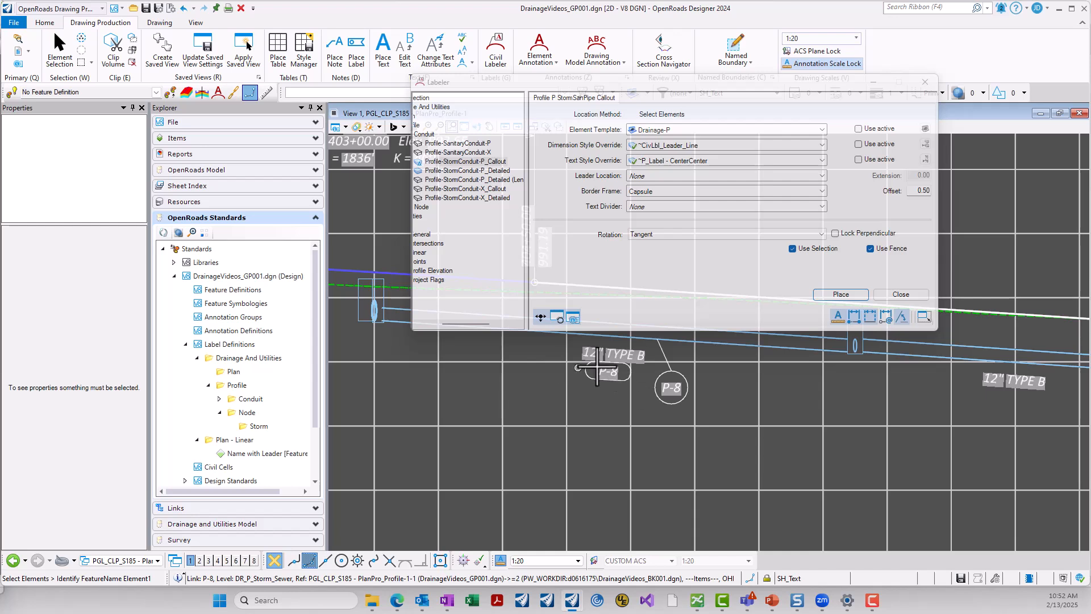
{"action": "left_click", "coordinate": [673, 359]}
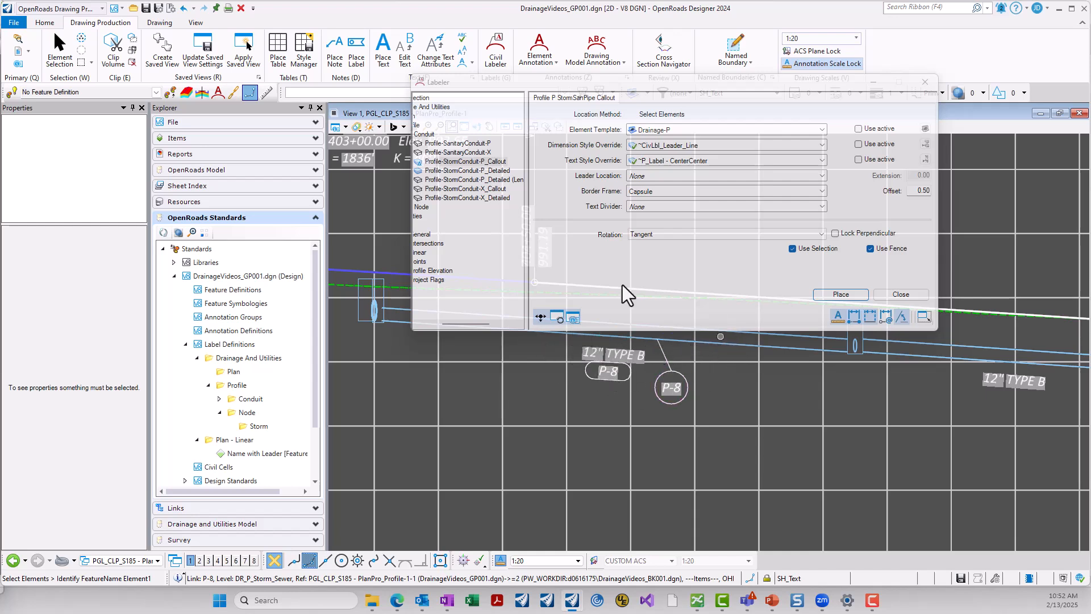
{"action": "left_click", "coordinate": [61, 49]}
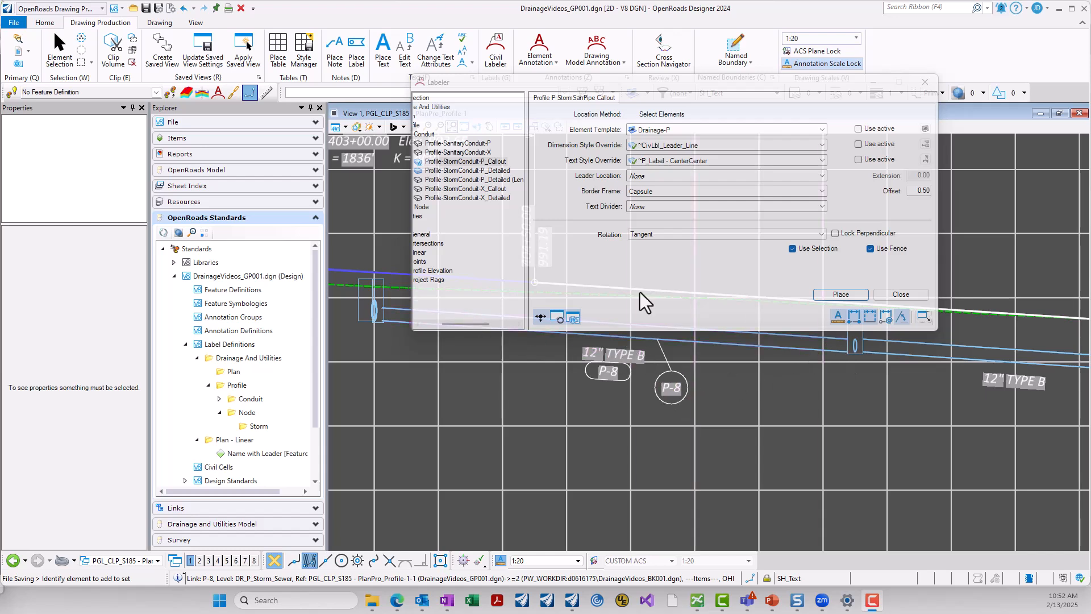
{"action": "left_click", "coordinate": [485, 162]}
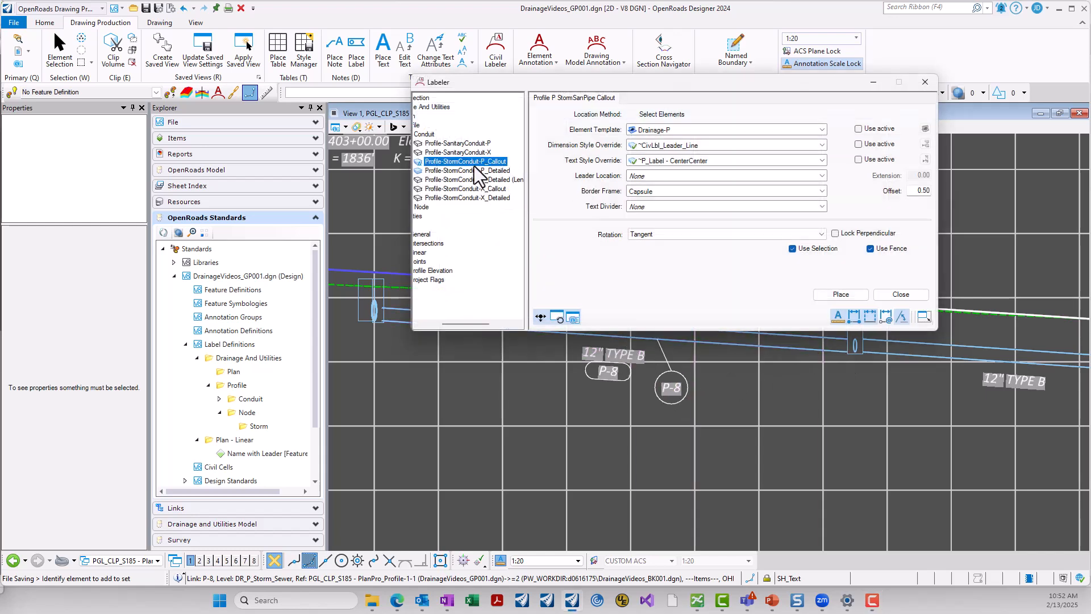
{"action": "left_click", "coordinate": [828, 296]}
{"action": "scroll", "coordinate": [854, 347], "scroll_direction": "up", "scroll_amount": 1}
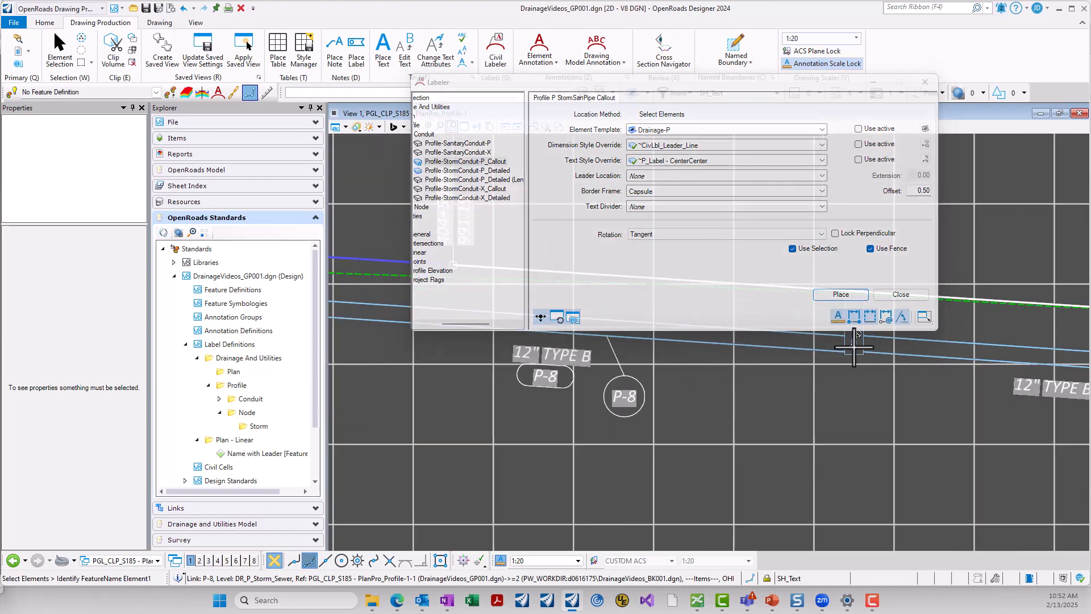
{"action": "left_click", "coordinate": [854, 347]}
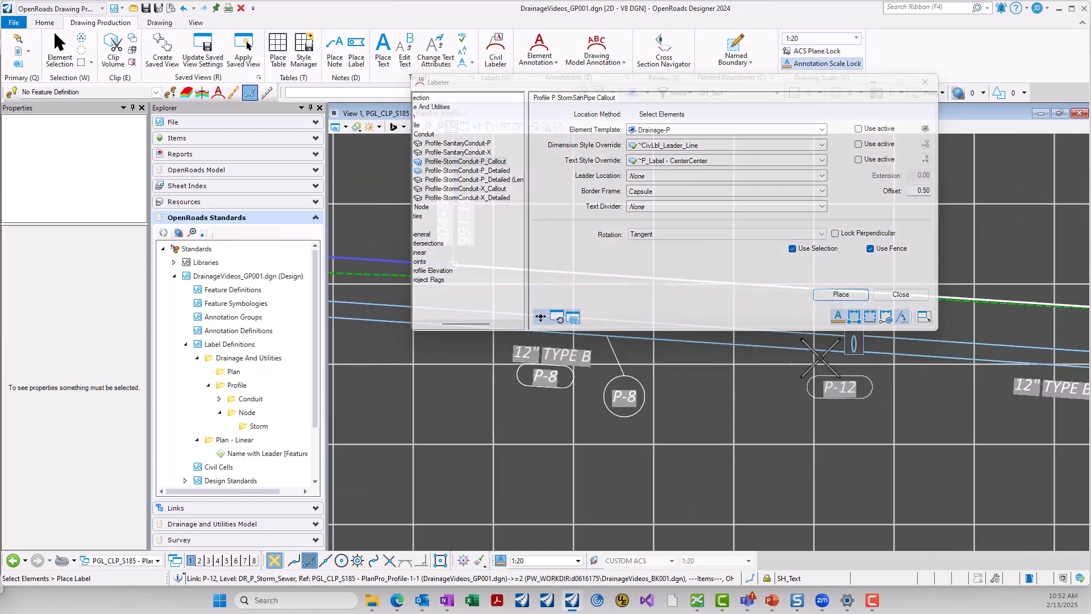
Set the conduit callout's border frame to Circle, its leader location to Auto and its rotation to View Horizontal.
{"action": "left_click", "coordinate": [663, 192]}
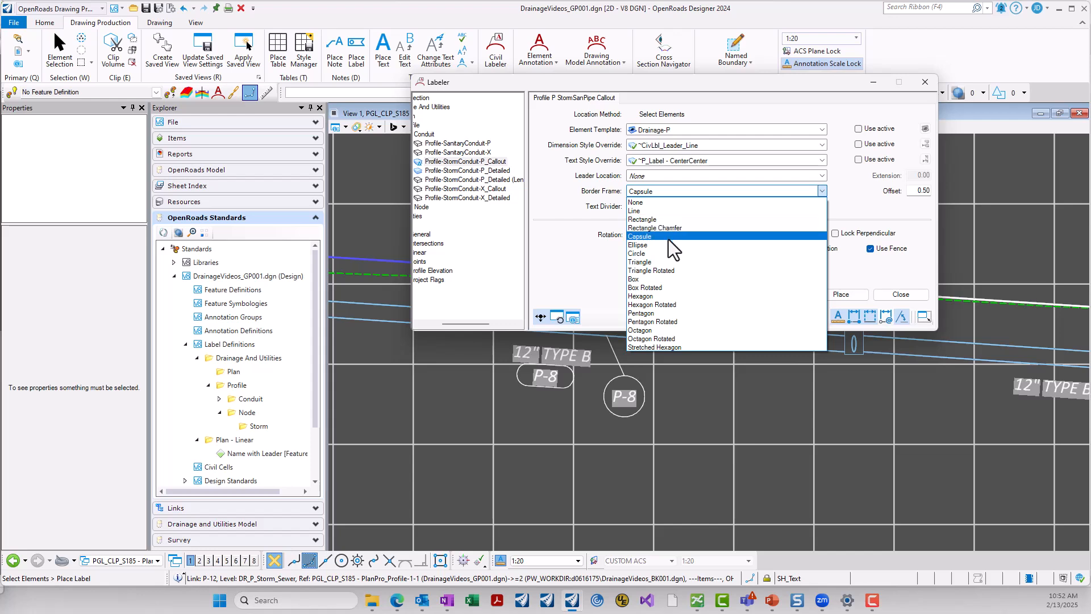
{"action": "left_click", "coordinate": [670, 253]}
{"action": "left_click", "coordinate": [660, 172]}
{"action": "left_click", "coordinate": [656, 193]}
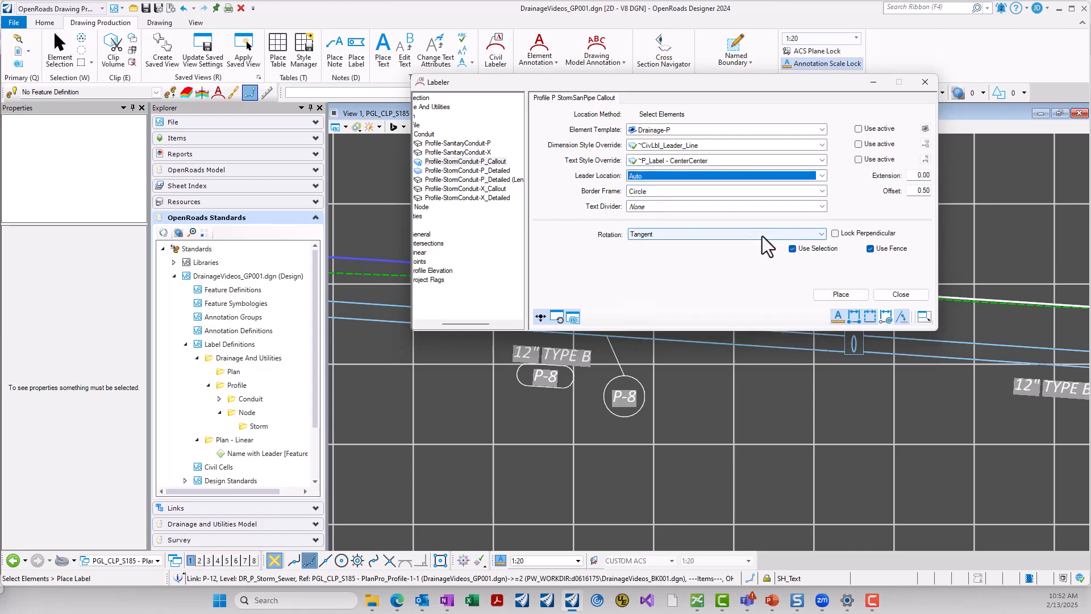
{"action": "left_click", "coordinate": [738, 233]}
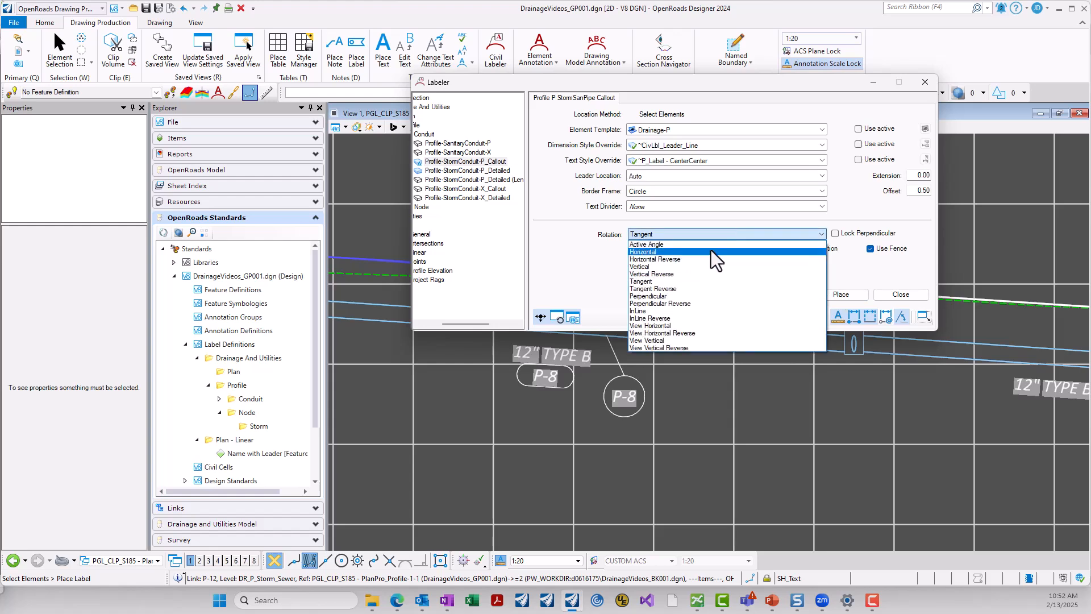
{"action": "left_click", "coordinate": [683, 325]}
Place the circle-framed conduit callout with its leader for crossing pipe P-12, directly below the pipe opening.
{"action": "left_click", "coordinate": [829, 295]}
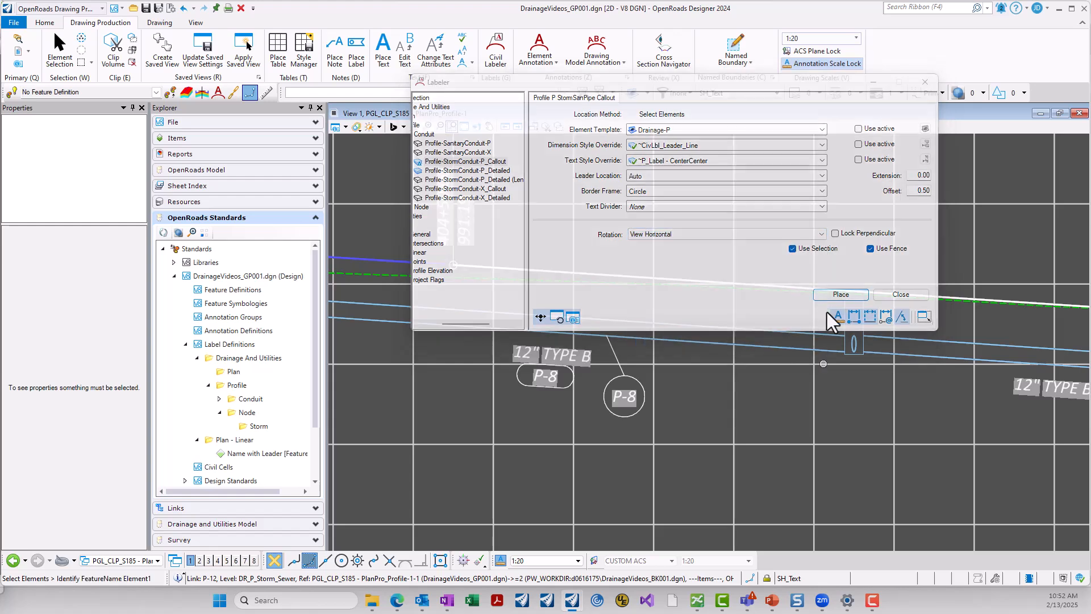
{"action": "scroll", "coordinate": [852, 342], "scroll_direction": "up", "scroll_amount": 1}
{"action": "left_click", "coordinate": [852, 342]}
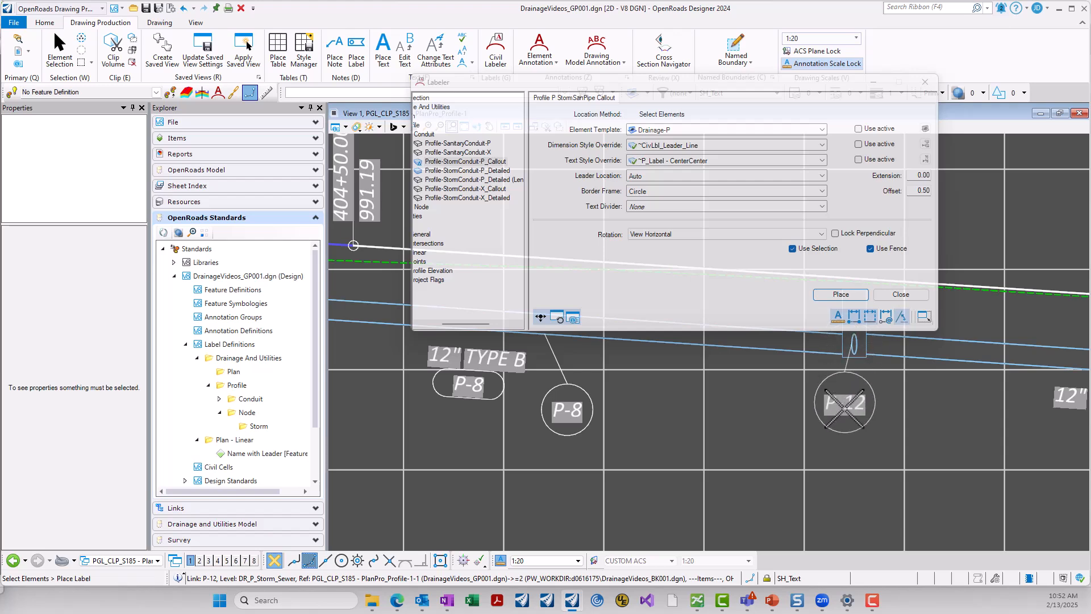
{"action": "left_click", "coordinate": [842, 416]}
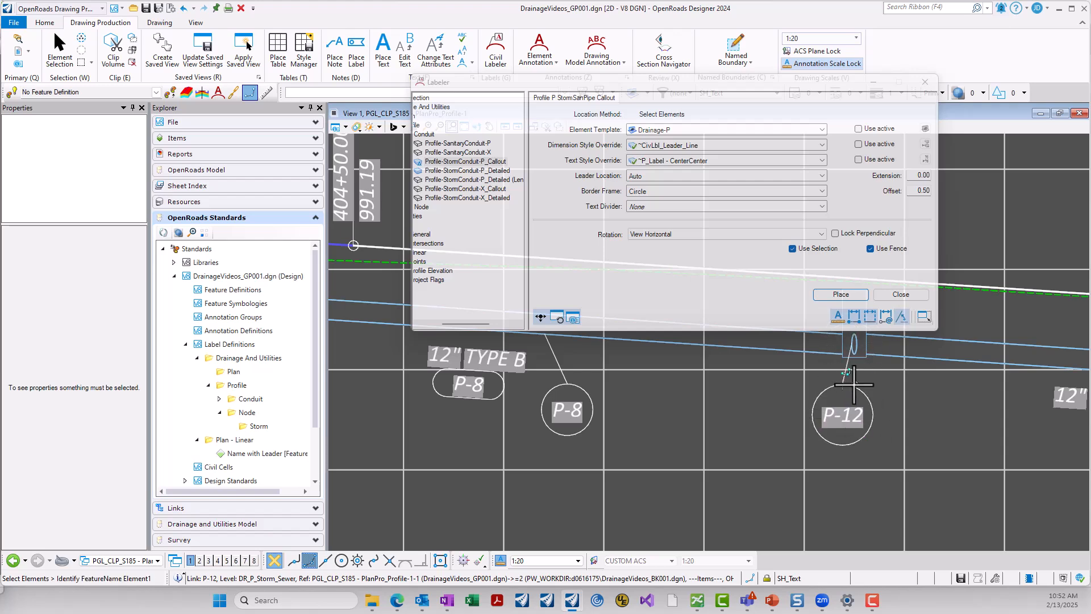
Choose the Profile-StormNode-P_Callout label definition from the profile storm node labels in the Labeler.
{"action": "scroll", "coordinate": [896, 396], "scroll_direction": "down", "scroll_amount": 2}
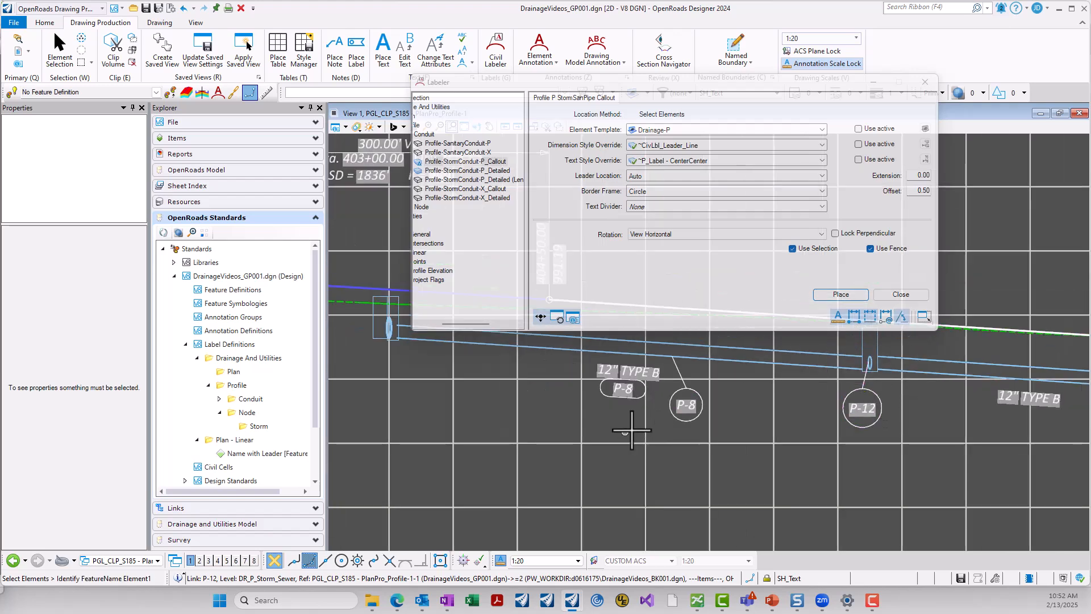
{"action": "scroll", "coordinate": [607, 431], "scroll_direction": "down", "scroll_amount": 1}
{"action": "middle_click_drag", "start_coordinate": [573, 395], "coordinate": [602, 430]}
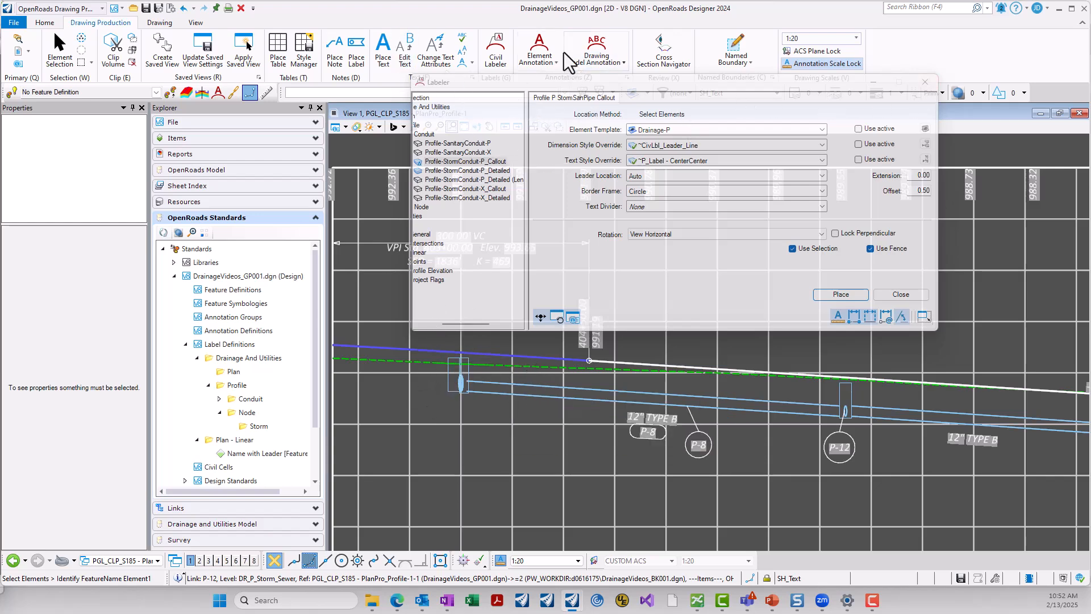
{"action": "left_click", "coordinate": [539, 46]}
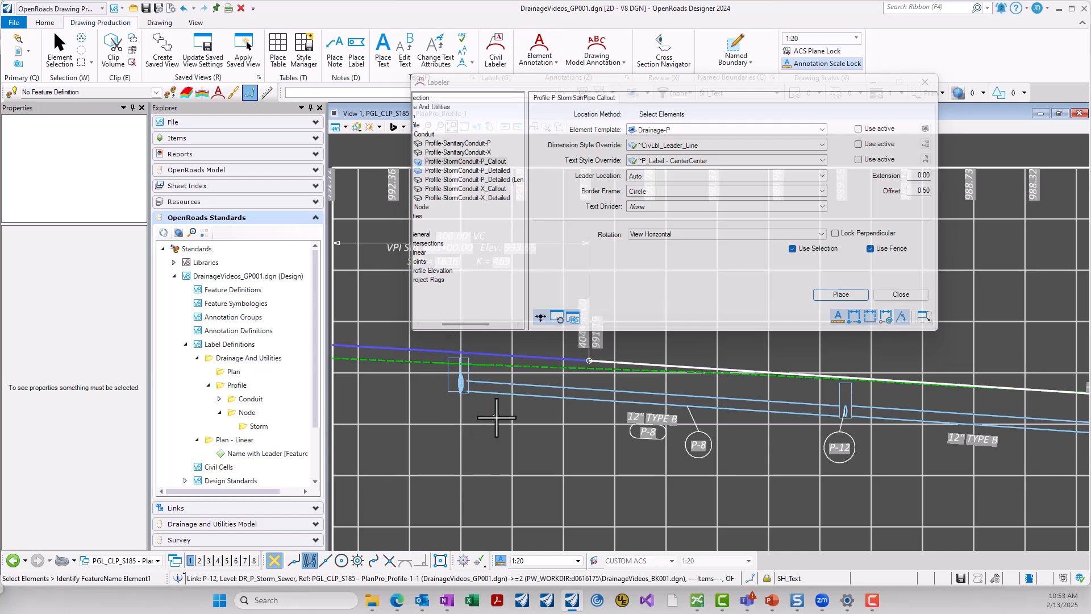
{"action": "left_click_drag", "start_coordinate": [479, 322], "coordinate": [467, 321]}
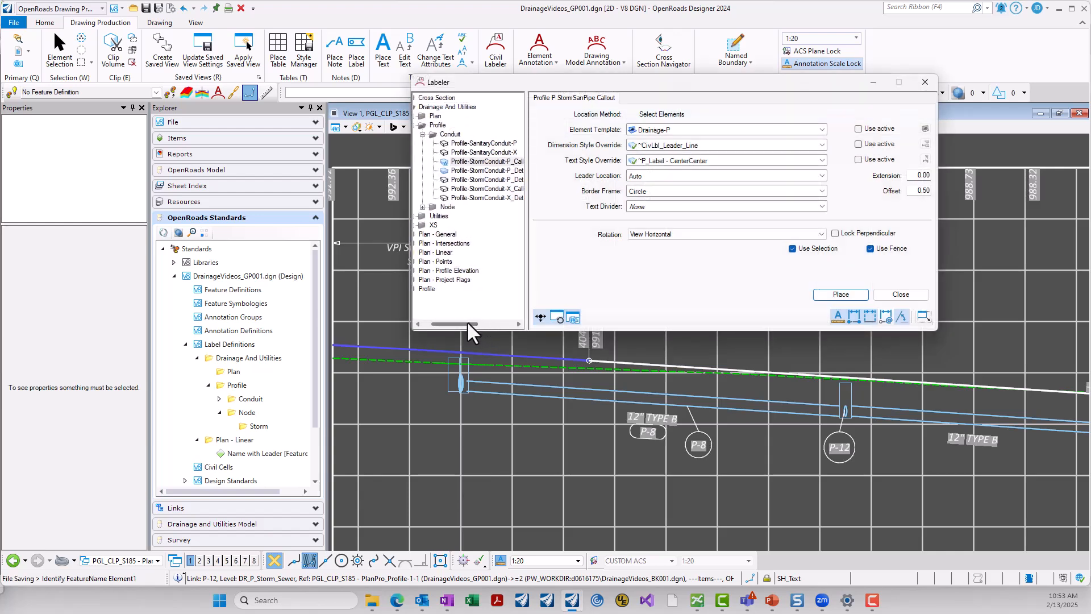
{"action": "left_click", "coordinate": [429, 206]}
{"action": "left_click", "coordinate": [440, 225]}
{"action": "left_click_drag", "start_coordinate": [451, 321], "coordinate": [468, 321]}
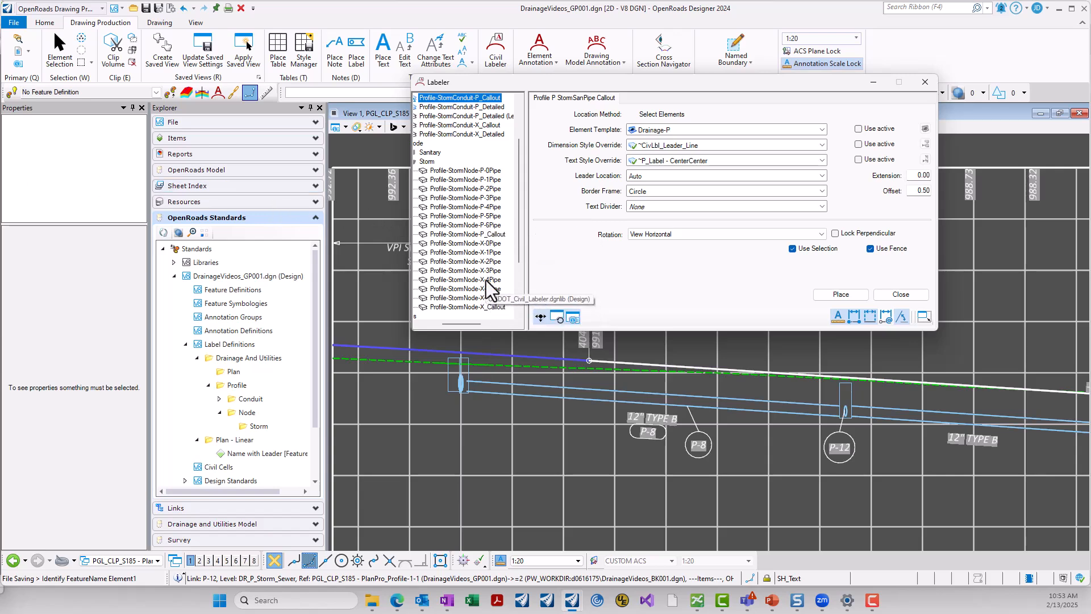
{"action": "left_click", "coordinate": [483, 234]}
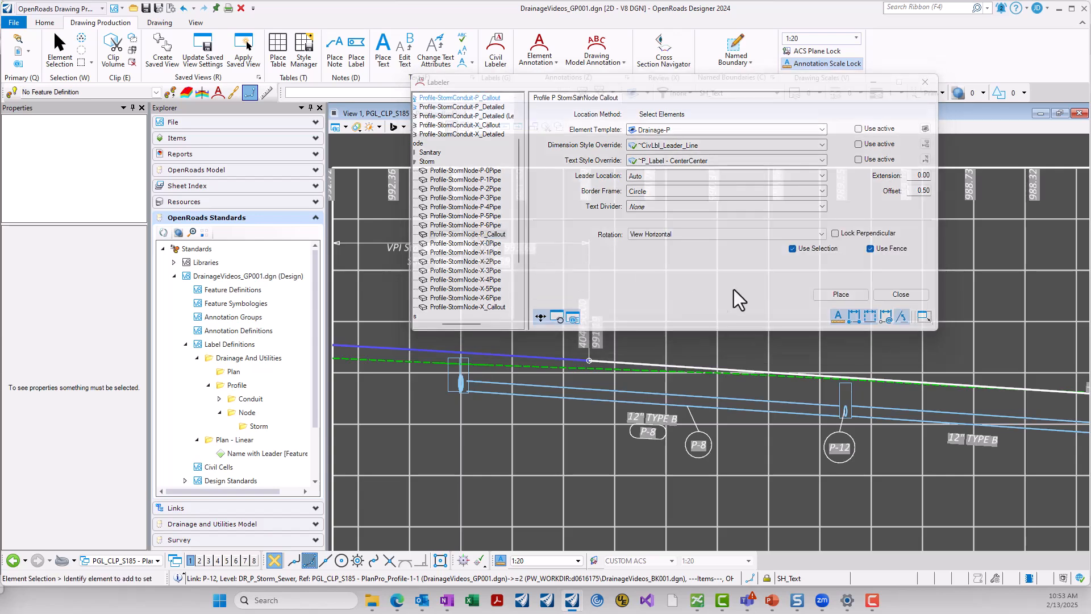
Place two circle-framed callouts for node D-26, one above and one below it, changing the snap mode before the second.
{"action": "left_click", "coordinate": [841, 295]}
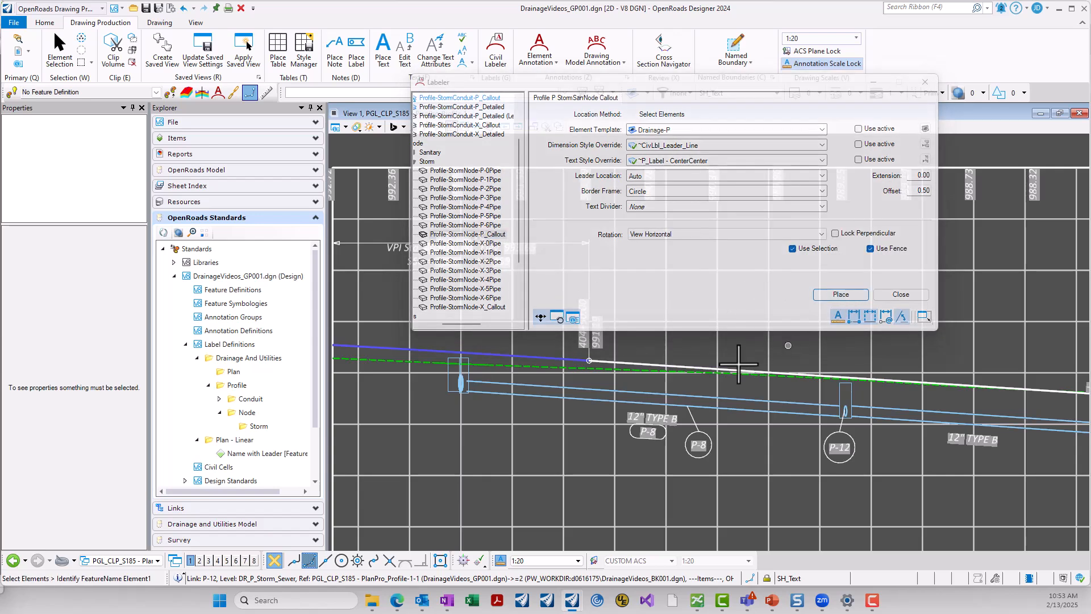
{"action": "left_click", "coordinate": [451, 358]}
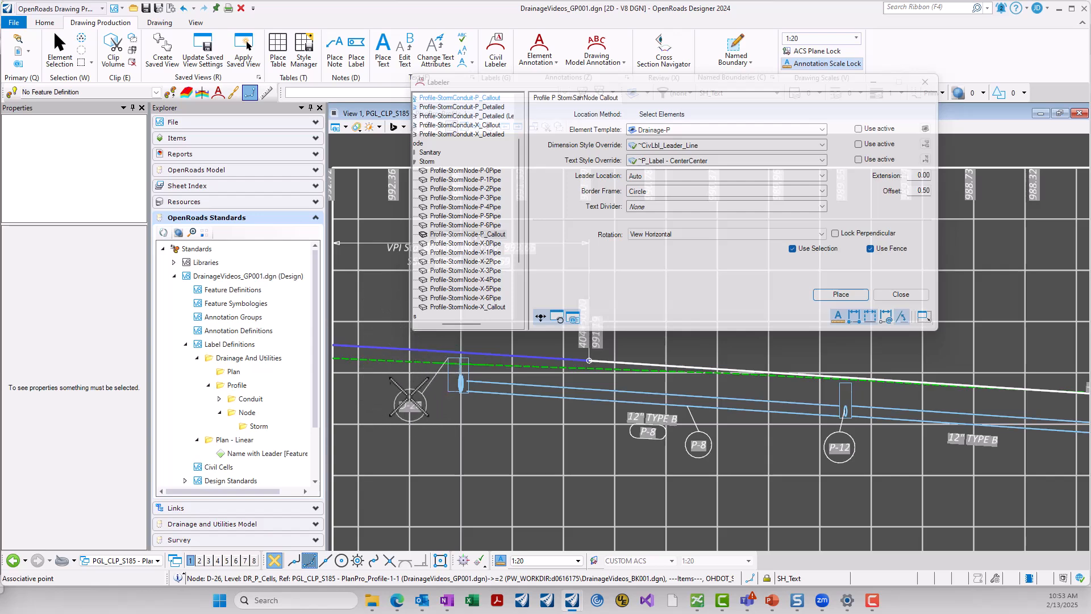
{"action": "left_click", "coordinate": [395, 305]}
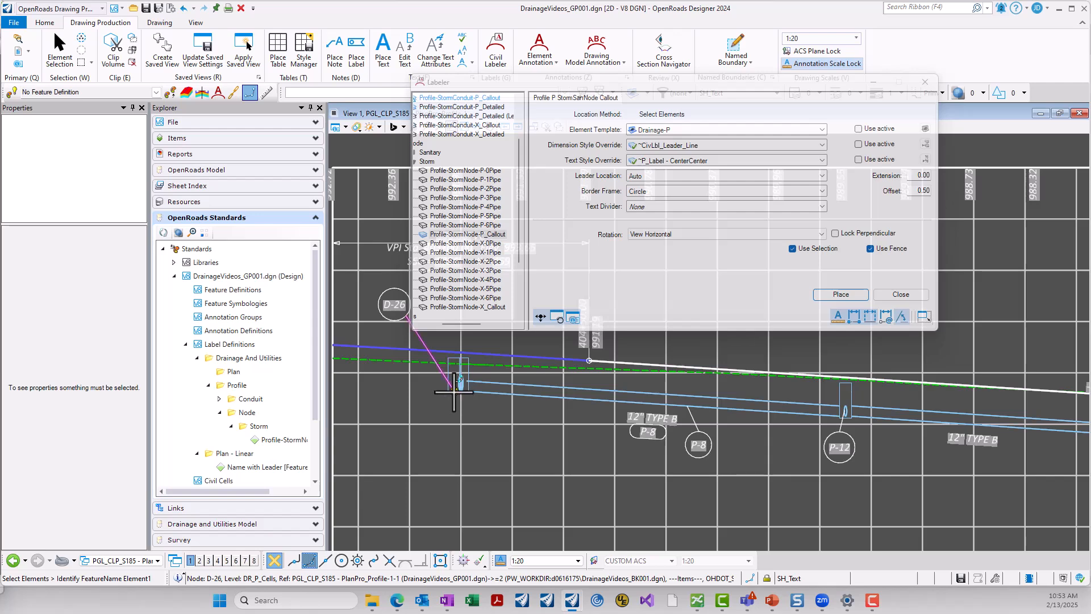
{"action": "left_click", "coordinate": [295, 560]}
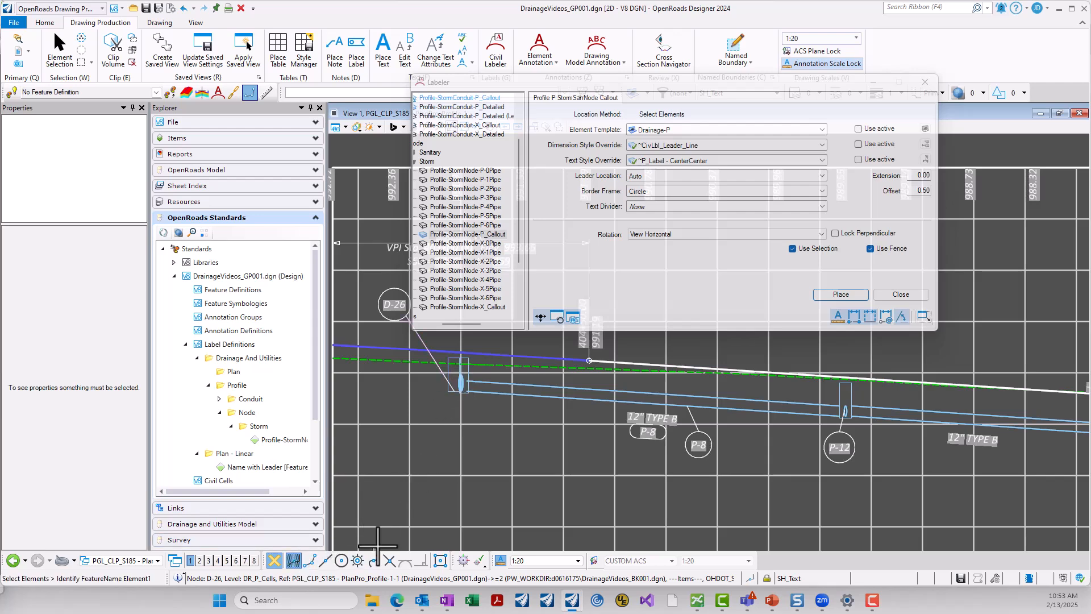
{"action": "left_click", "coordinate": [455, 359]}
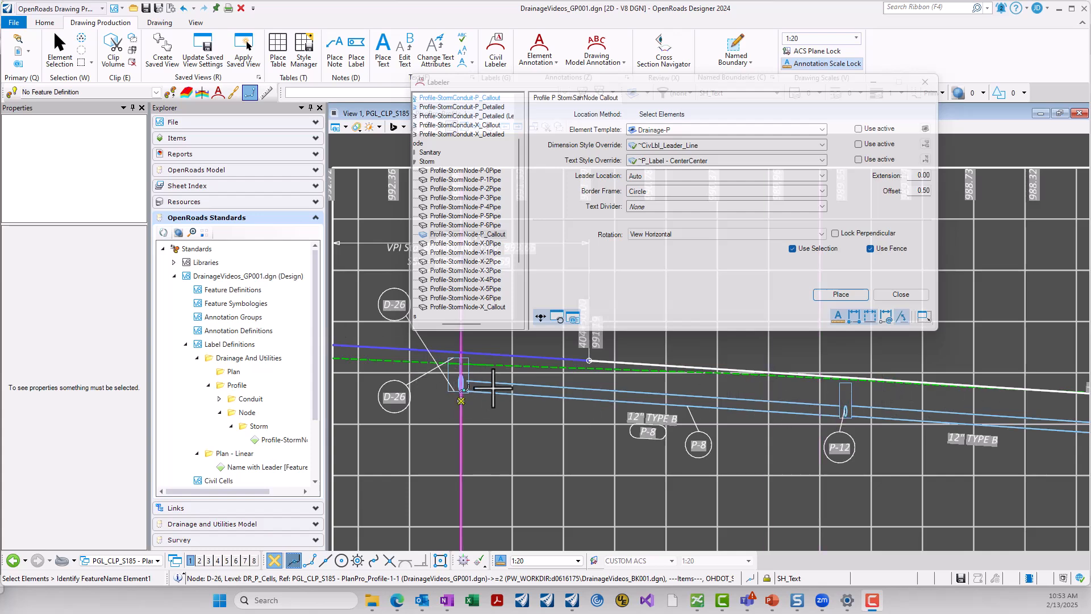
Select storm nodes D-15, D-16 and D-26 and place their Profile-StormNode-P_Callout labels together, offset up and to the right of each node.
{"action": "left_click", "coordinate": [479, 233]}
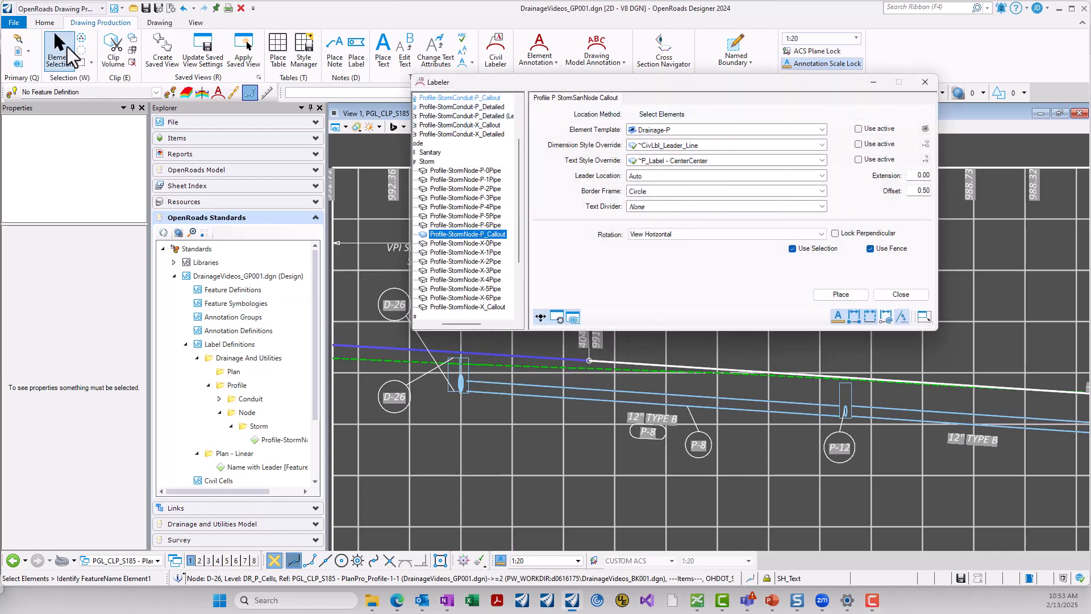
{"action": "left_click", "coordinate": [67, 47]}
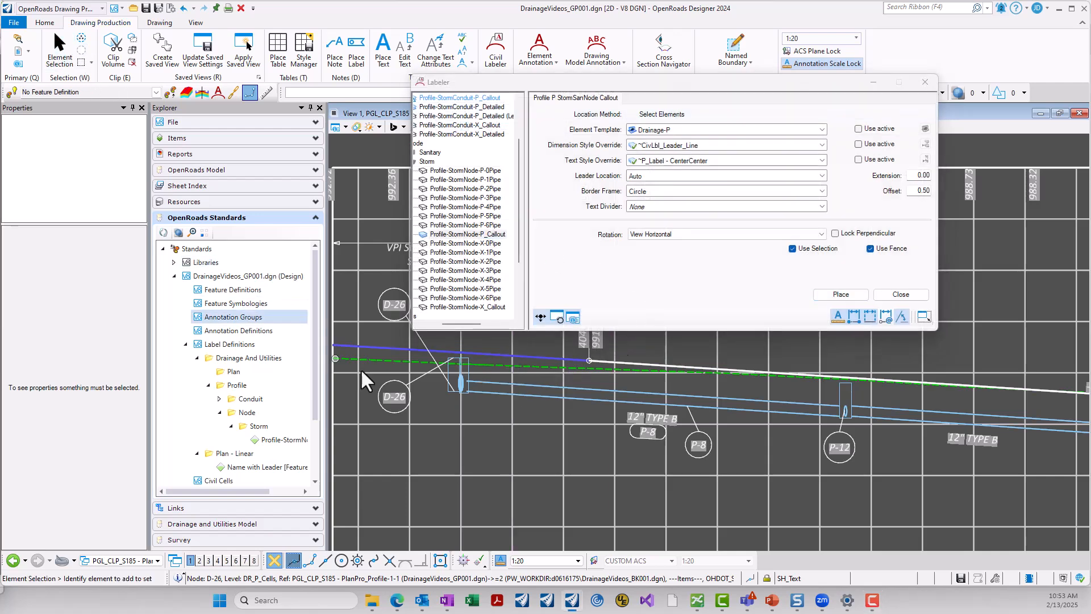
{"action": "left_click", "coordinate": [449, 368]}
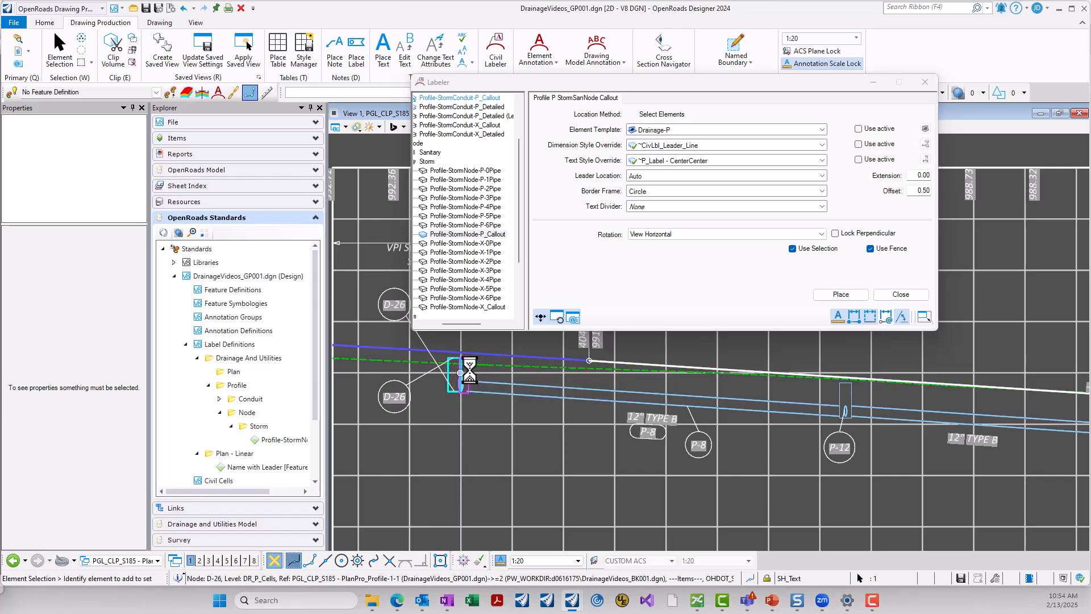
{"action": "left_click", "coordinate": [833, 394]}
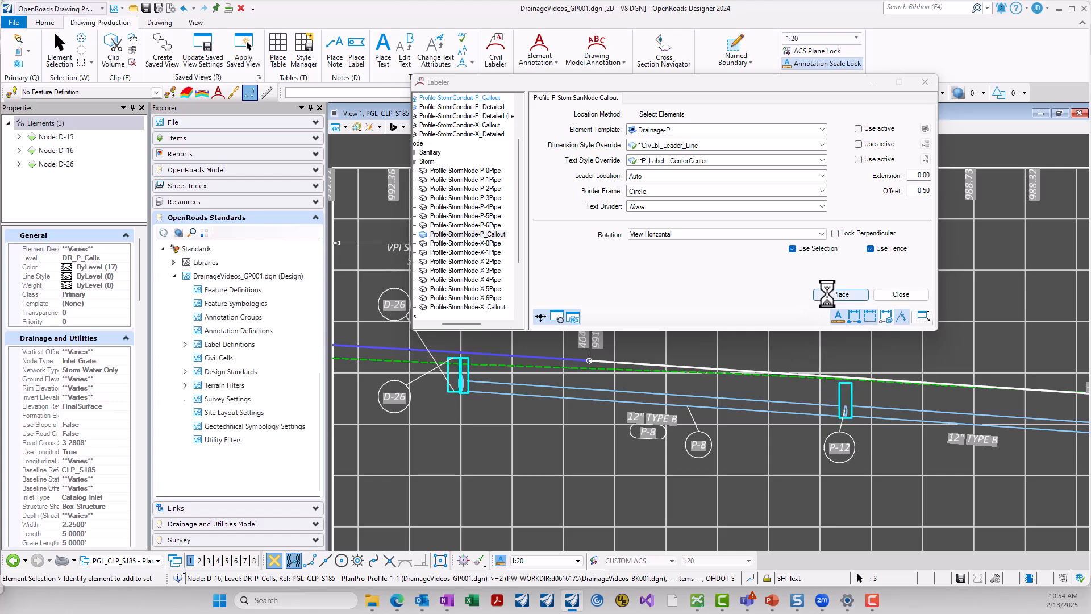
{"action": "left_click", "coordinate": [839, 294]}
{"action": "left_click", "coordinate": [844, 383]}
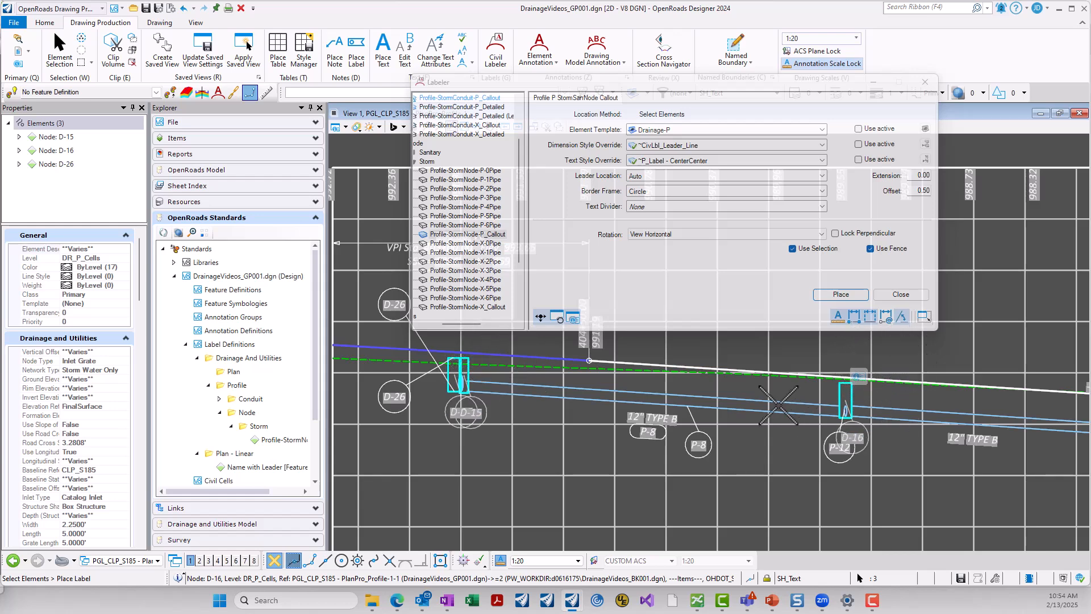
{"action": "left_click", "coordinate": [919, 339]}
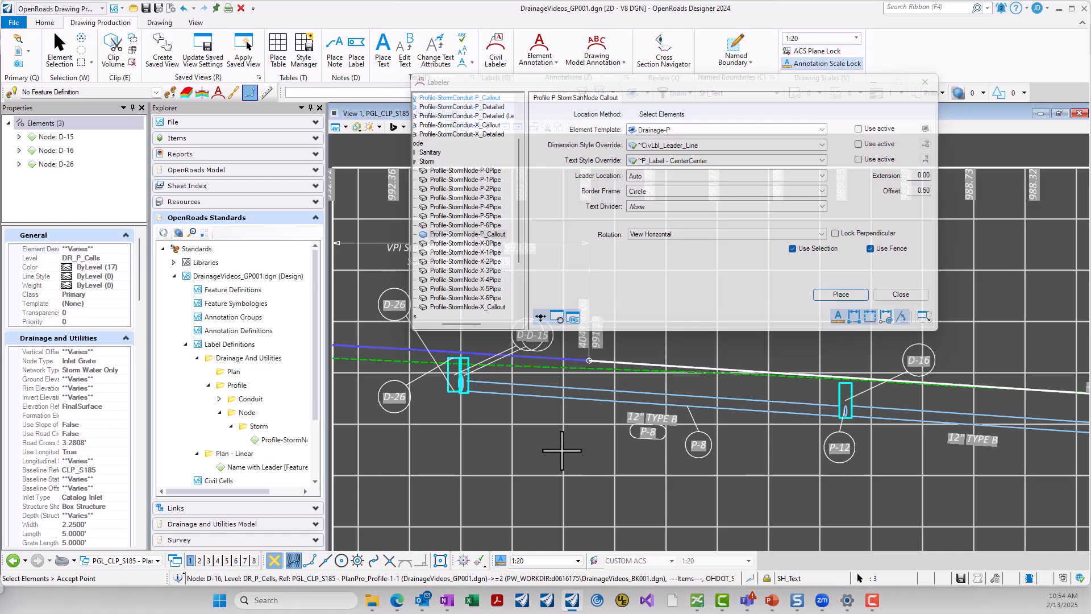
{"action": "left_click", "coordinate": [583, 462]}
{"action": "left_click", "coordinate": [584, 449]}
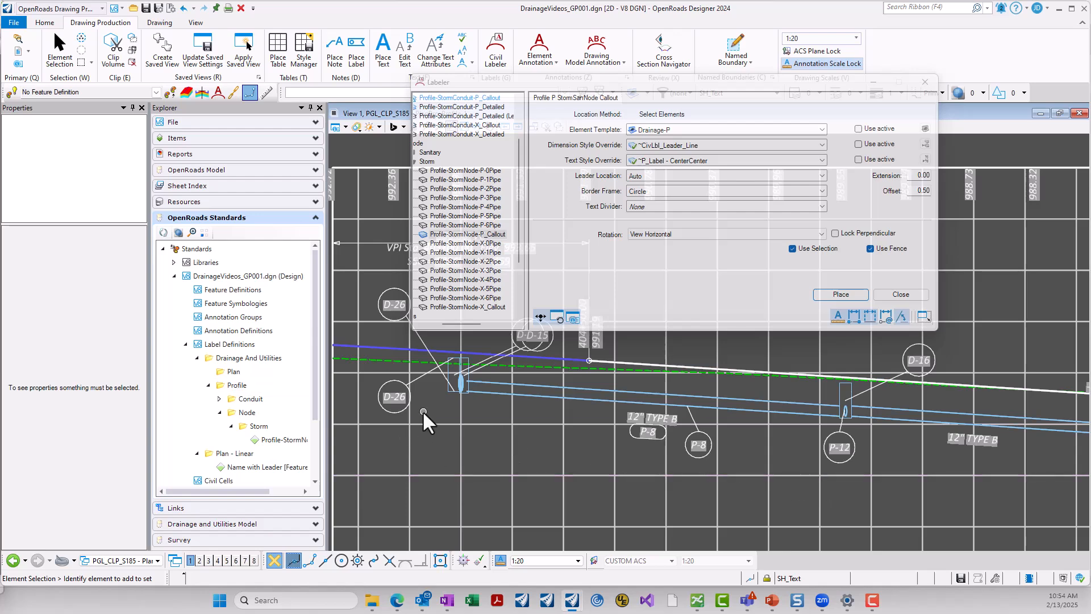
Delete the two individually placed D-26 callouts beside the node, including their leaders, text and circles.
{"action": "scroll", "coordinate": [425, 389], "scroll_direction": "up", "scroll_amount": 1}
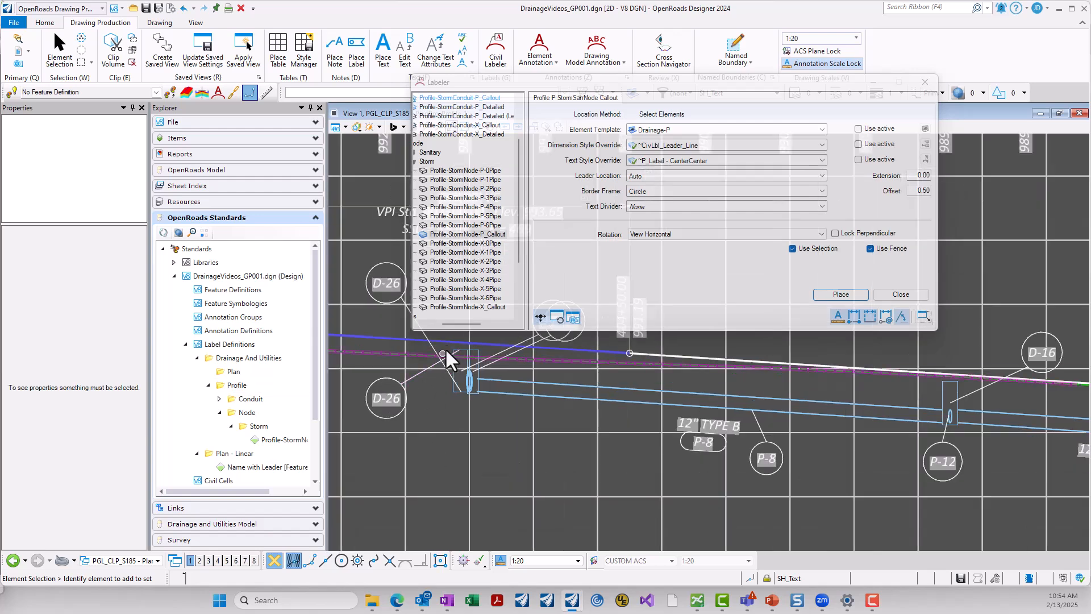
{"action": "scroll", "coordinate": [437, 363], "scroll_direction": "up", "scroll_amount": 1}
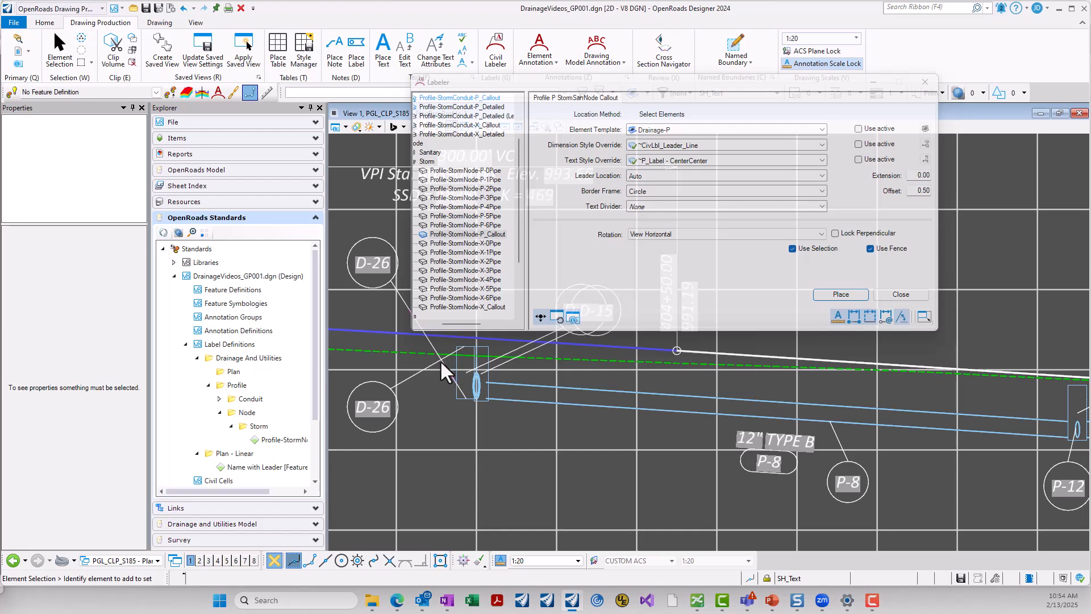
{"action": "left_click", "coordinate": [431, 356]}
{"action": "key", "text": "Delete"}
{"action": "left_click", "coordinate": [375, 266]}
{"action": "key", "text": "Delete"}
{"action": "left_click", "coordinate": [384, 283]}
{"action": "key", "text": "Delete"}
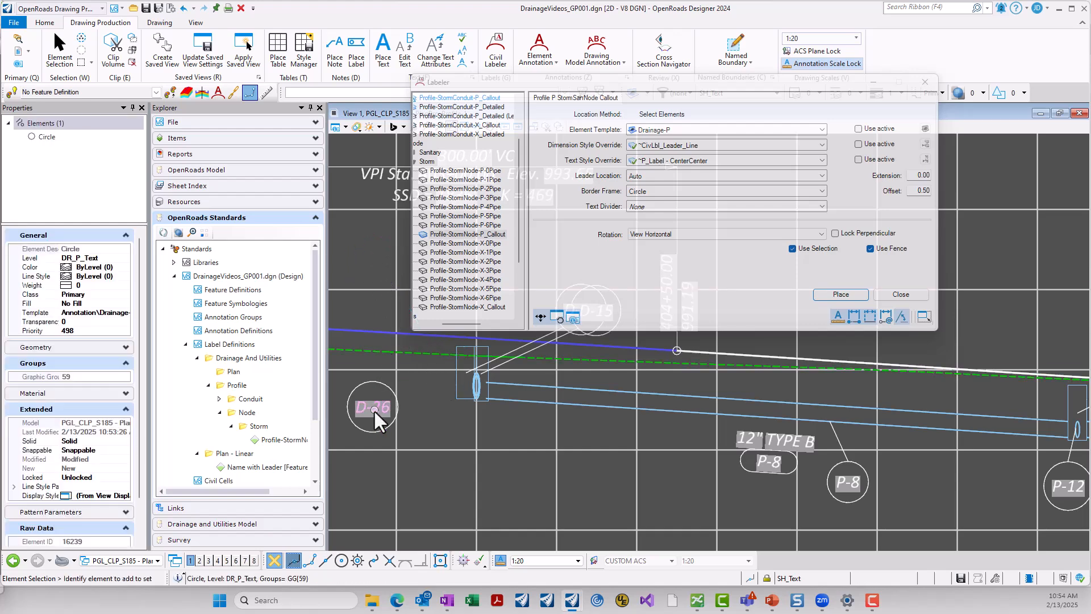
{"action": "left_click", "coordinate": [373, 408]}
{"action": "key", "text": "Delete"}
{"action": "left_click", "coordinate": [371, 380]}
{"action": "key", "text": "Delete"}
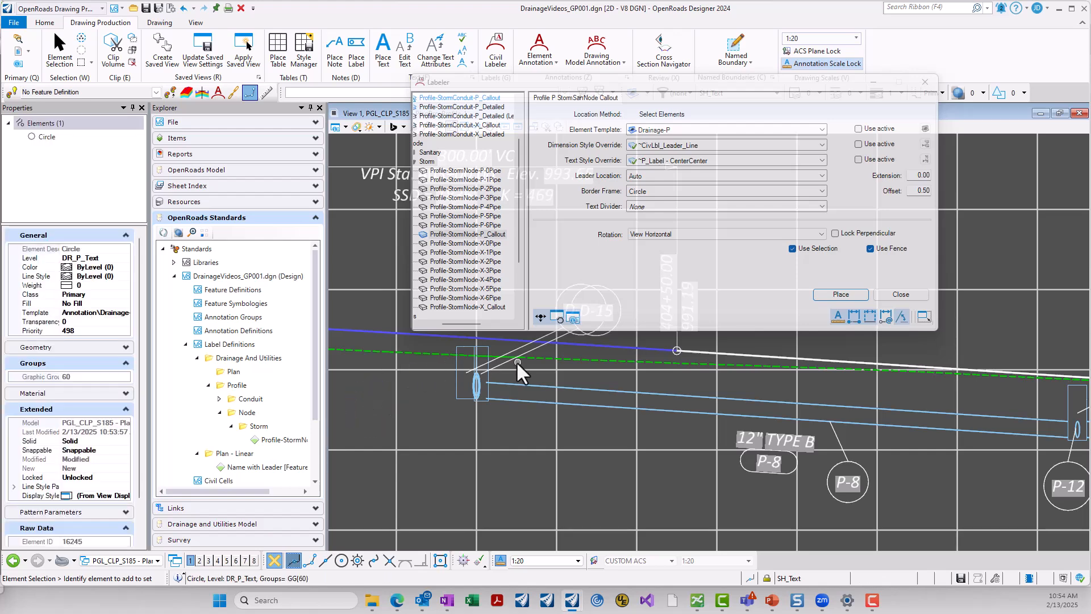
Delete the overlapping D-15 and D-26 callouts and their leaders near station 404+50.
{"action": "left_click", "coordinate": [506, 361]}
{"action": "key", "text": "Delete"}
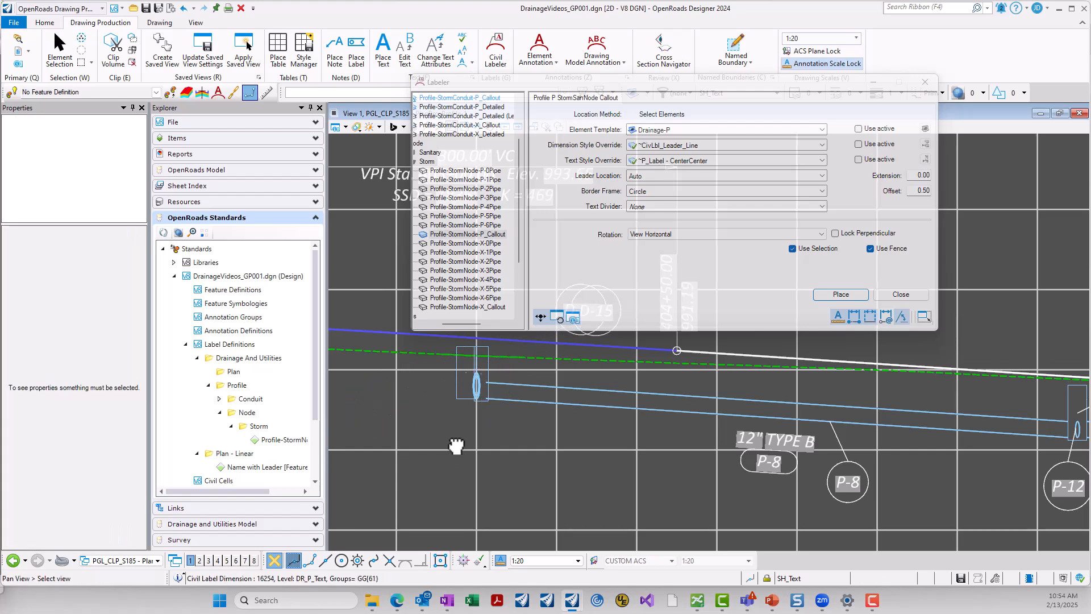
{"action": "middle_click_drag", "start_coordinate": [482, 402], "coordinate": [454, 437]}
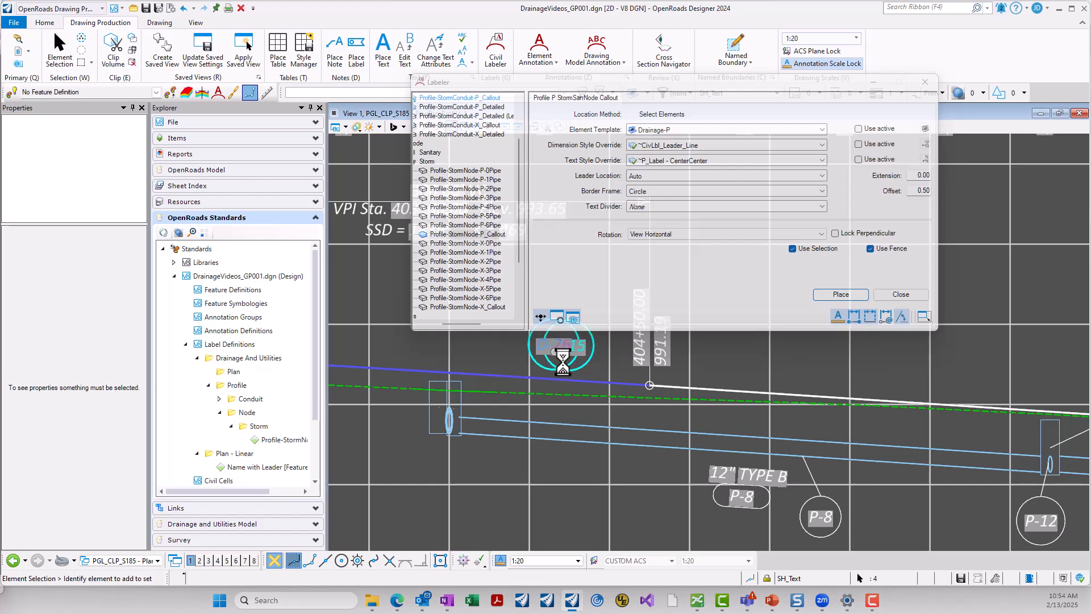
{"action": "scroll", "coordinate": [570, 352], "scroll_direction": "down", "scroll_amount": 1}
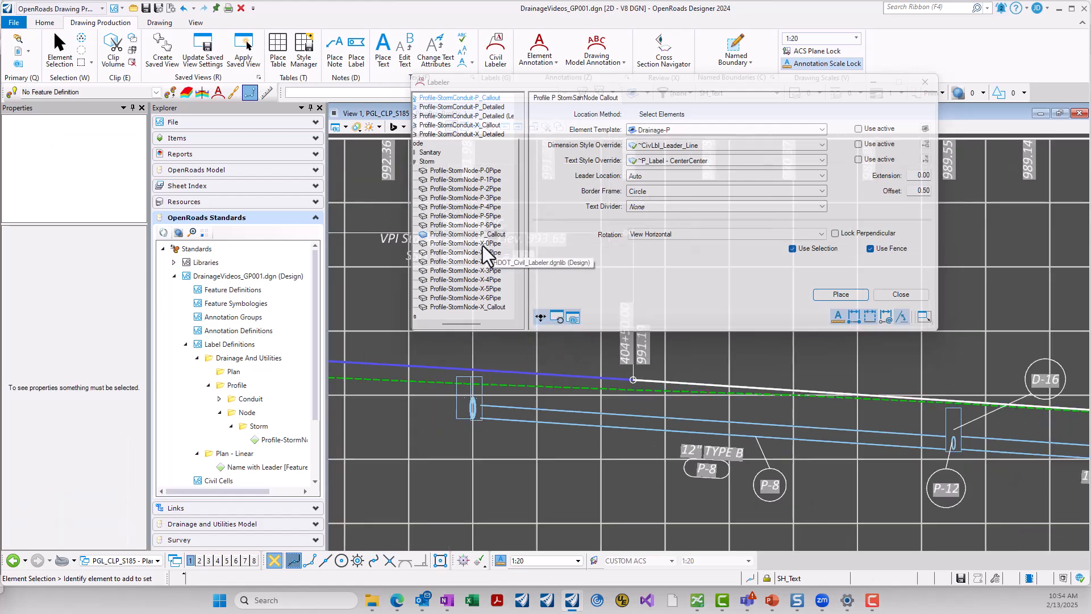
Place a Profile-StormNode-P-3Pipe label on storm node D-16, offset up and to the right of the node.
{"action": "left_click", "coordinate": [479, 225]}
{"action": "left_click", "coordinate": [478, 216]}
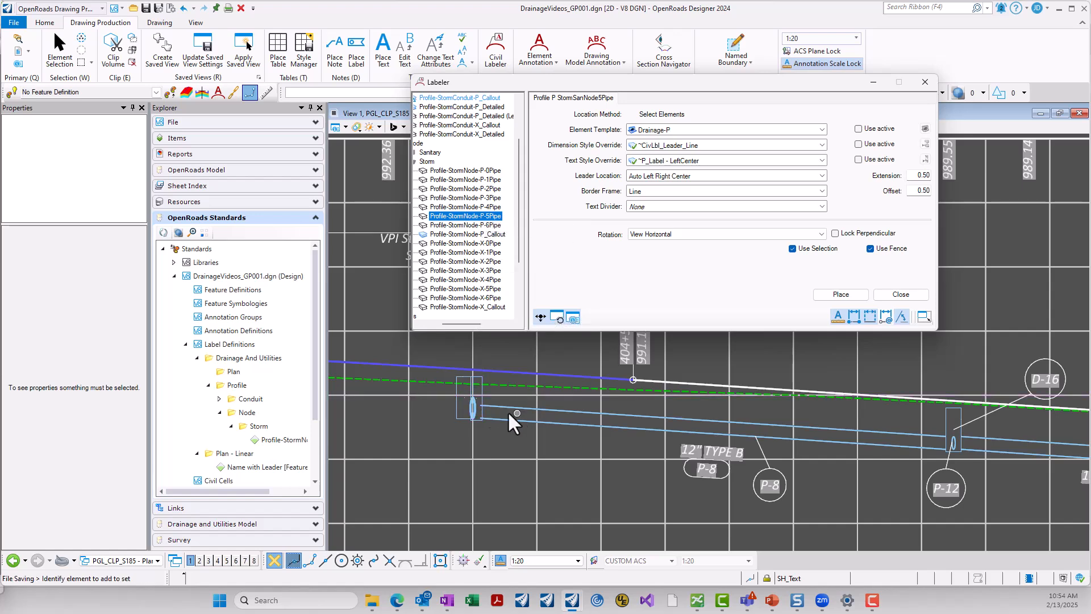
{"action": "scroll", "coordinate": [471, 386], "scroll_direction": "down", "scroll_amount": 1}
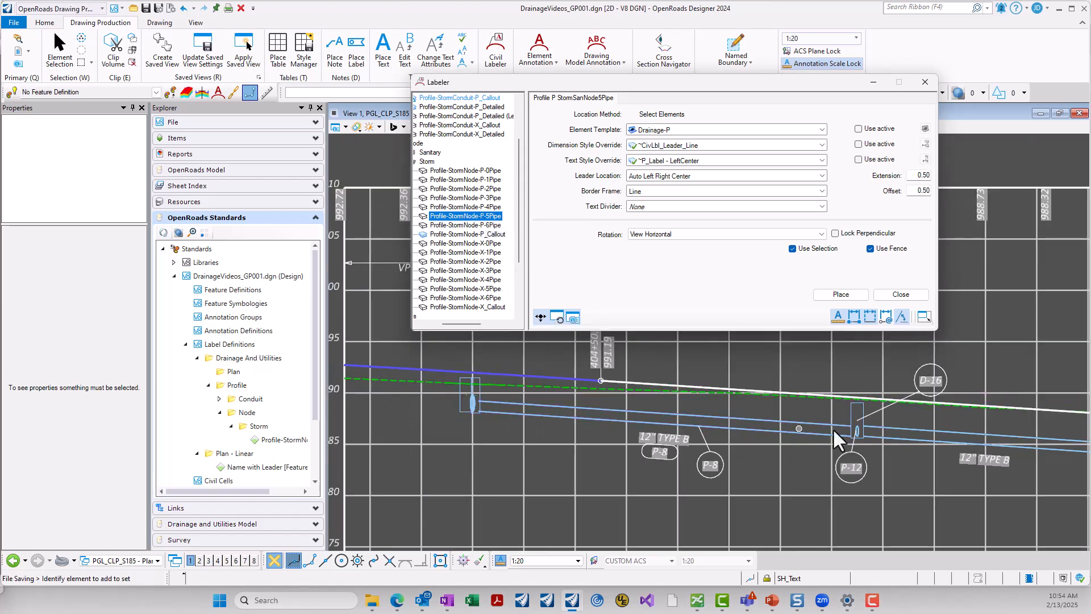
{"action": "left_click", "coordinate": [472, 198]}
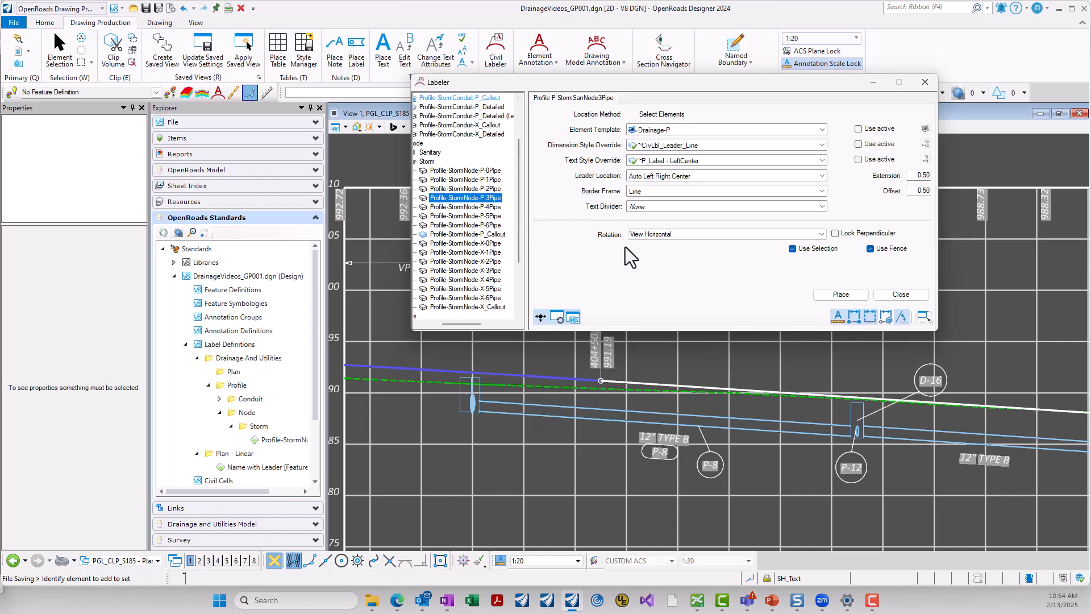
{"action": "left_click", "coordinate": [839, 295]}
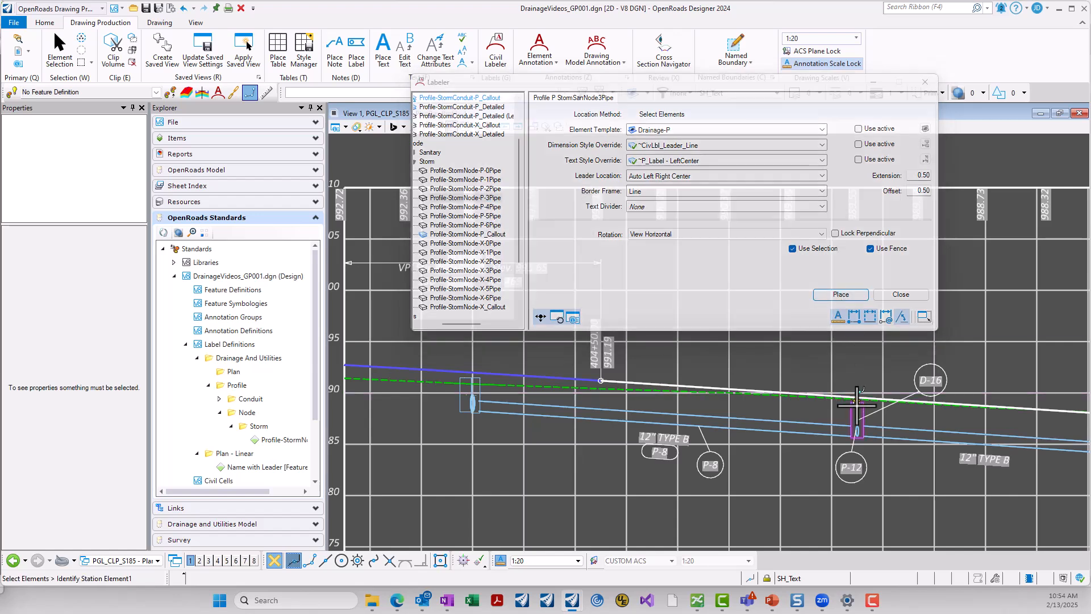
{"action": "left_click", "coordinate": [859, 392]}
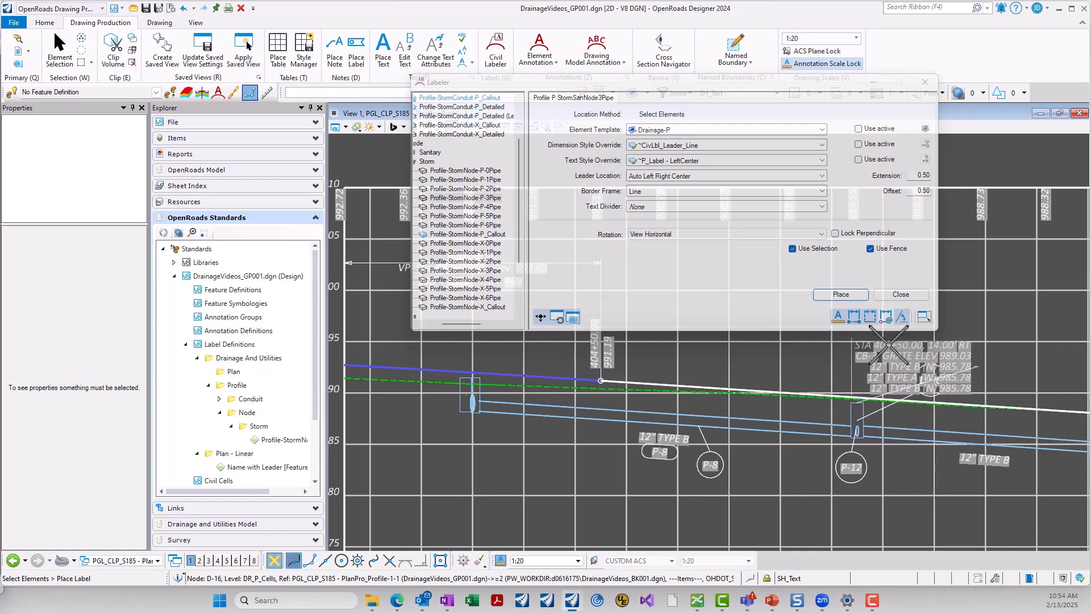
{"action": "scroll", "coordinate": [921, 338], "scroll_direction": "down", "scroll_amount": 1}
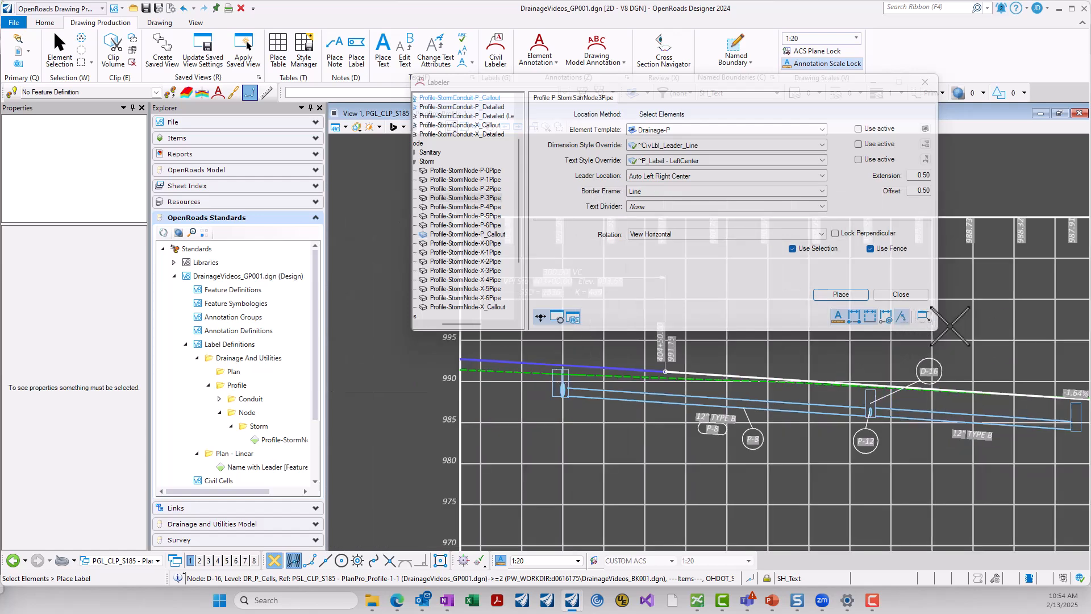
{"action": "left_click", "coordinate": [953, 324]}
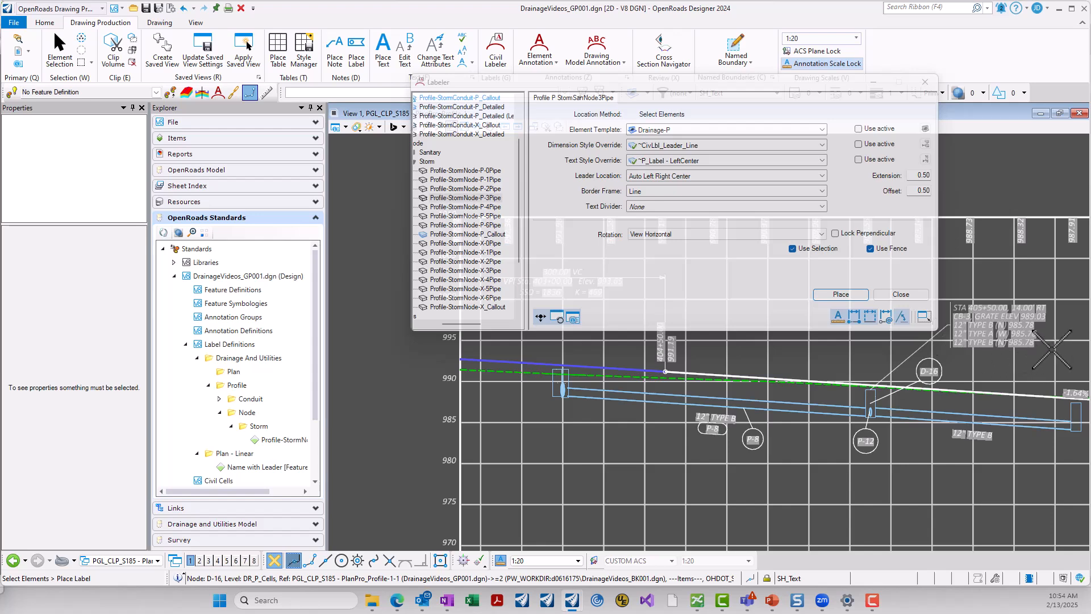
{"action": "middle_click_drag", "start_coordinate": [993, 384], "coordinate": [868, 428]}
{"action": "scroll", "coordinate": [750, 439], "scroll_direction": "up", "scroll_amount": 1}
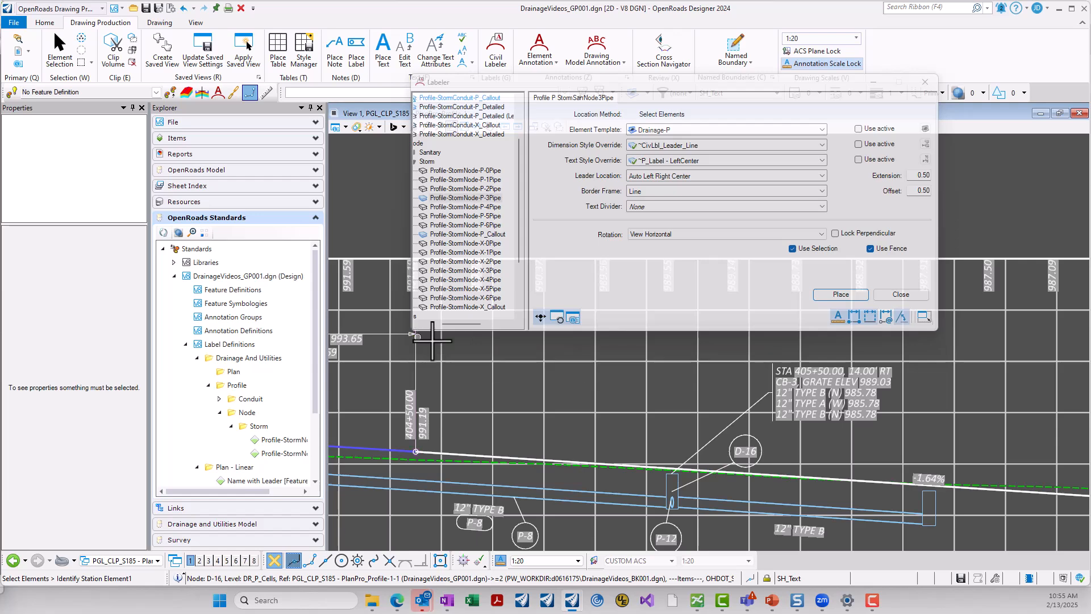
Delete the detailed three-pipe label and its leader from node D-16.
{"action": "left_click", "coordinate": [58, 65]}
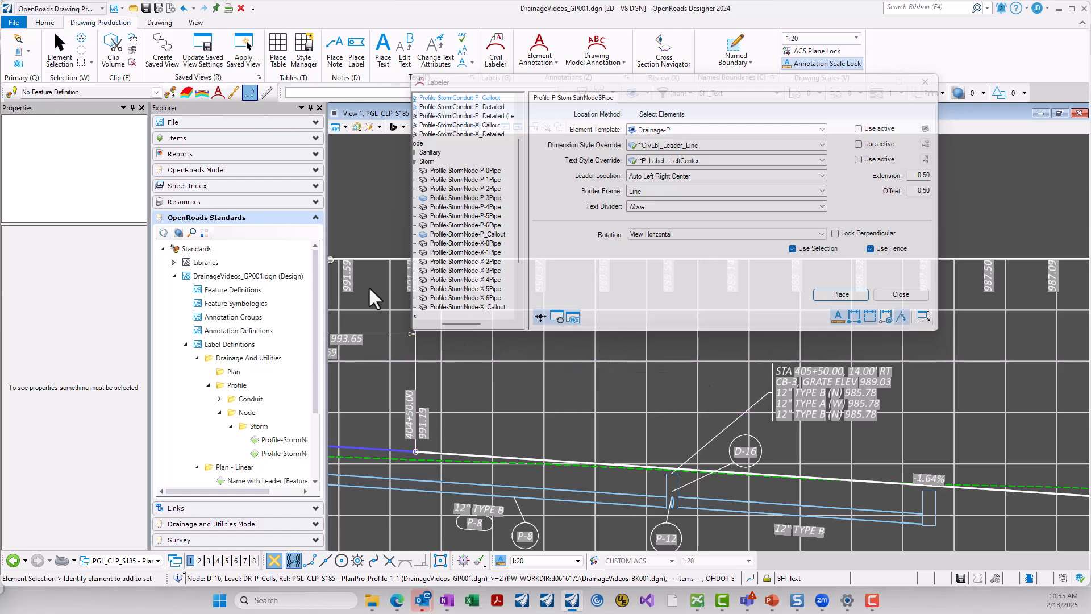
{"action": "left_click", "coordinate": [769, 415]}
{"action": "key", "text": "Delete"}
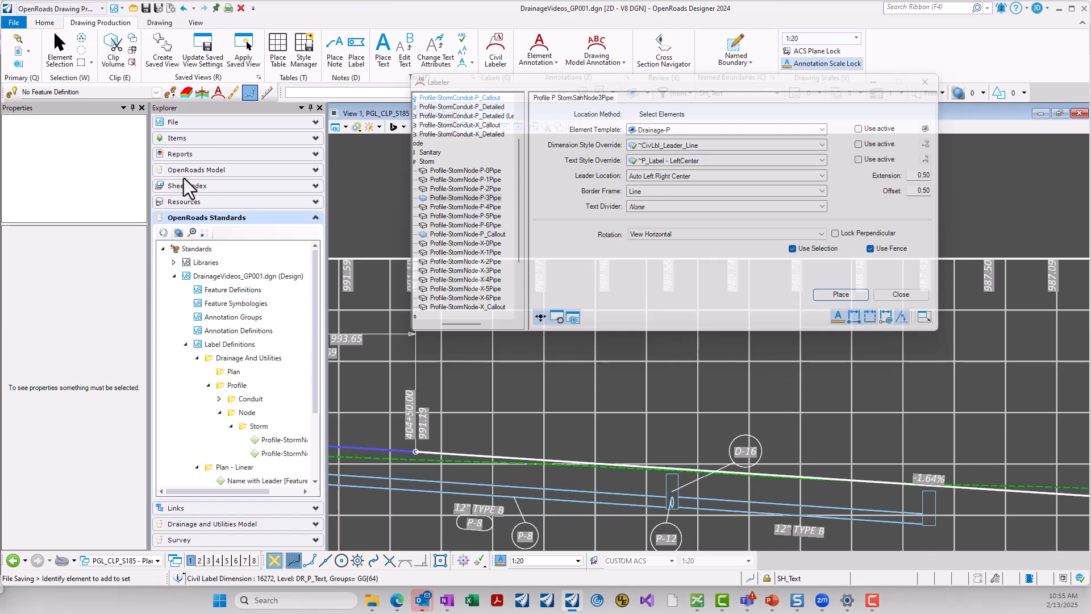
Open the PGL_CLP_S185 - PlanPro_Profile drawing model and close the model list.
{"action": "left_click", "coordinate": [48, 24]}
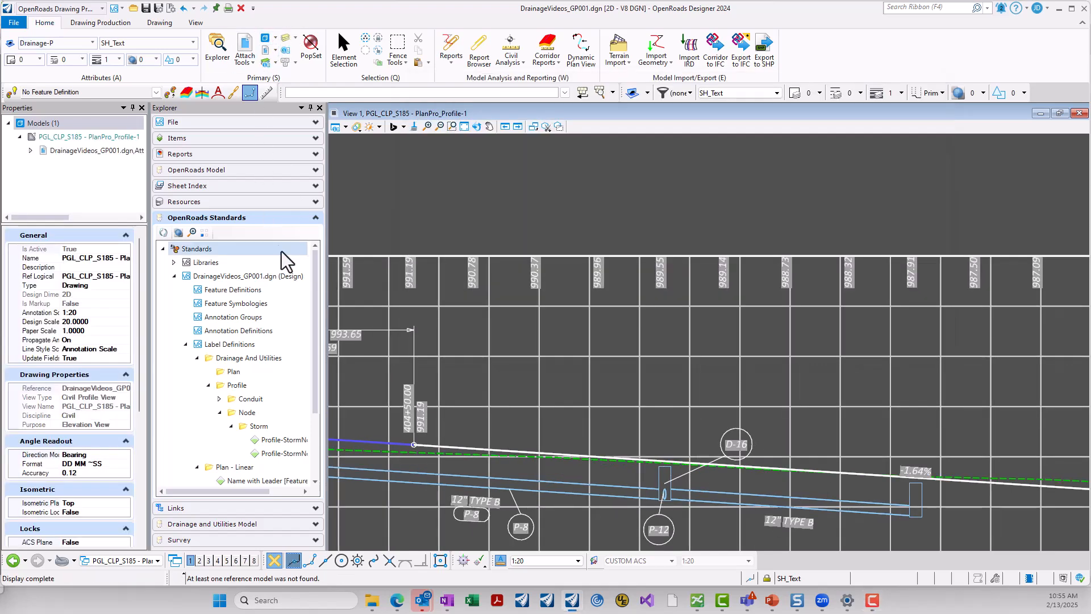
{"action": "left_click", "coordinate": [265, 38]}
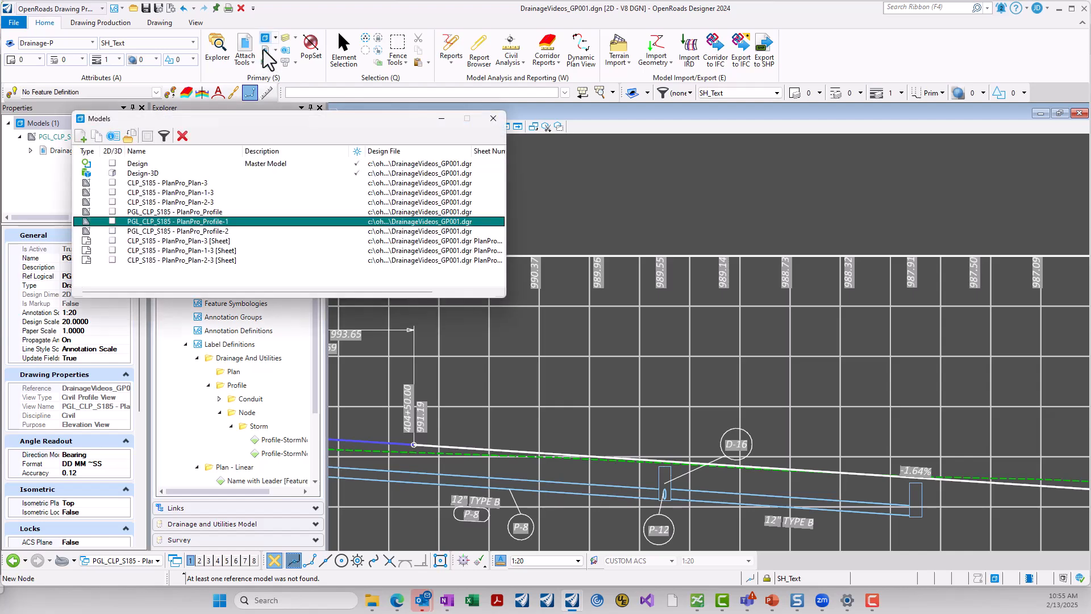
{"action": "double_click", "coordinate": [233, 212]}
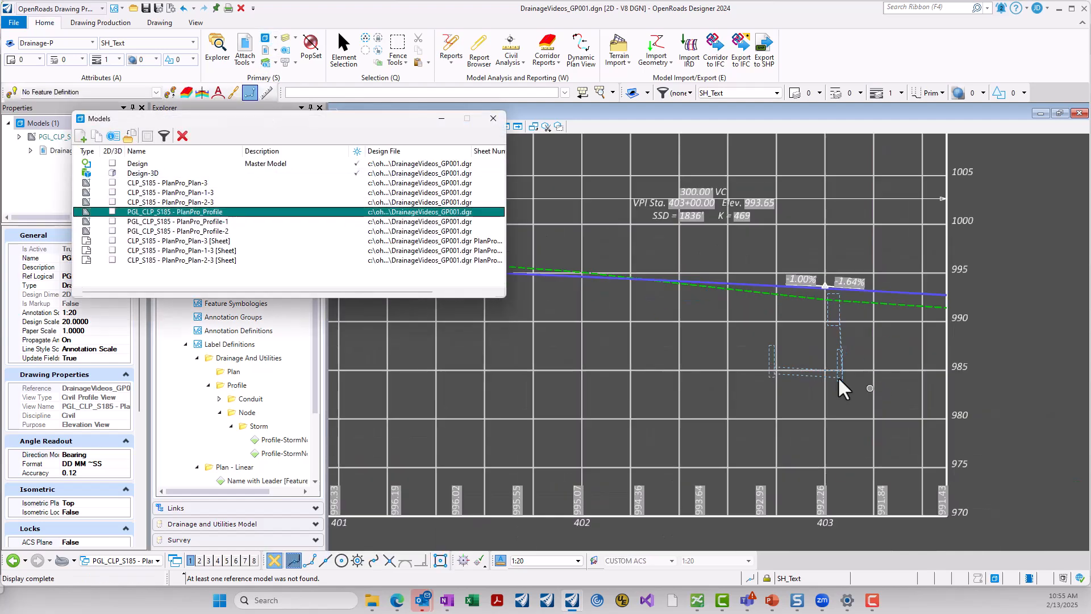
{"action": "left_click", "coordinate": [493, 118]}
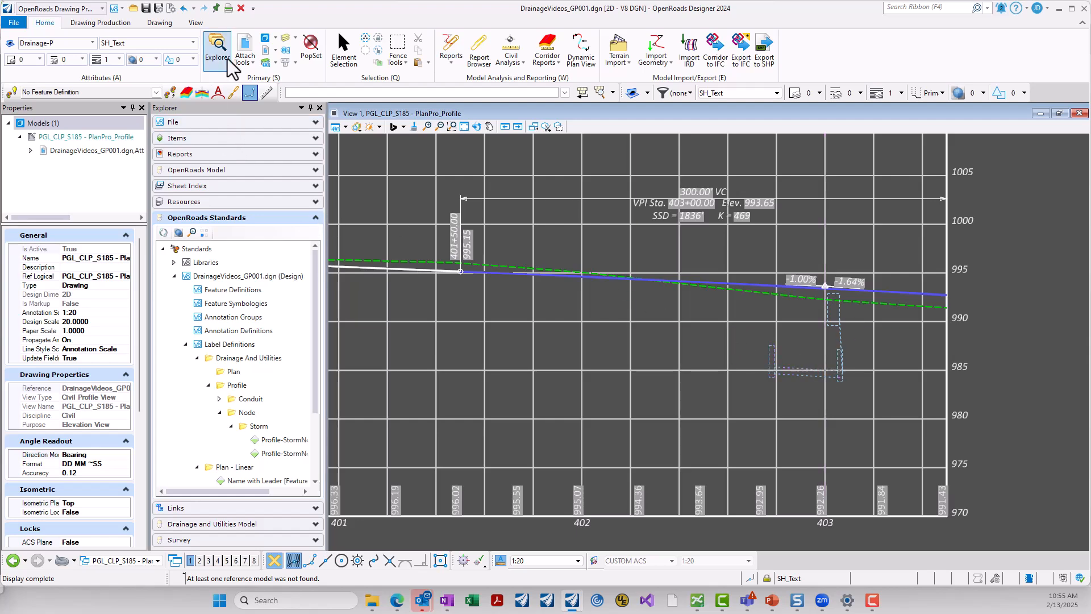
Place a Profile-StormNode-X-1Pipe Civil Labeler label on existing catch basin D-25, directly above the node.
{"action": "left_click", "coordinate": [94, 23]}
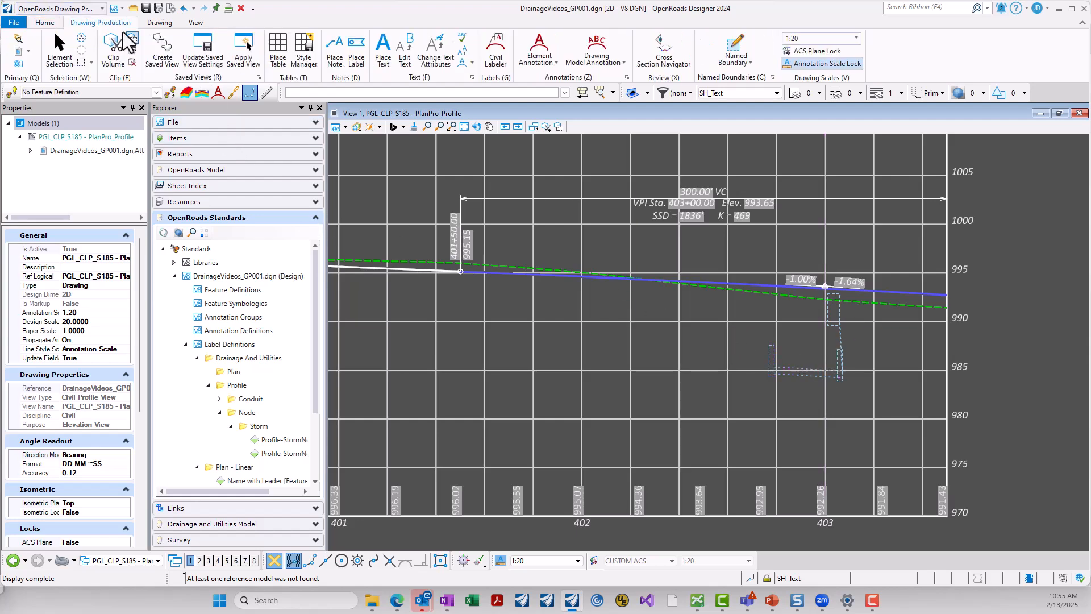
{"action": "left_click", "coordinate": [493, 53]}
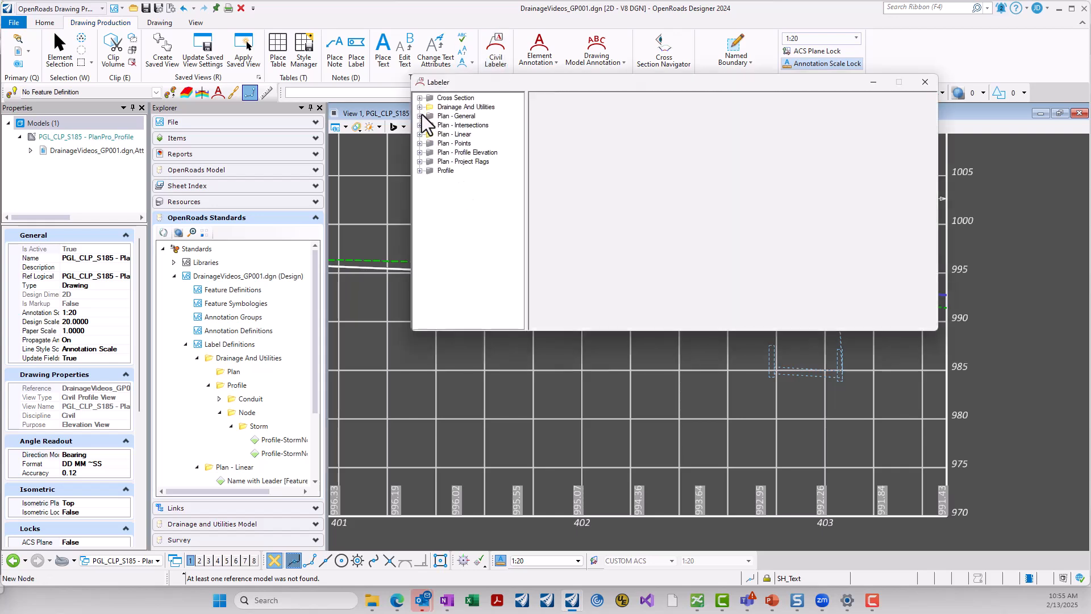
{"action": "left_click", "coordinate": [420, 107]}
{"action": "left_click", "coordinate": [430, 125]}
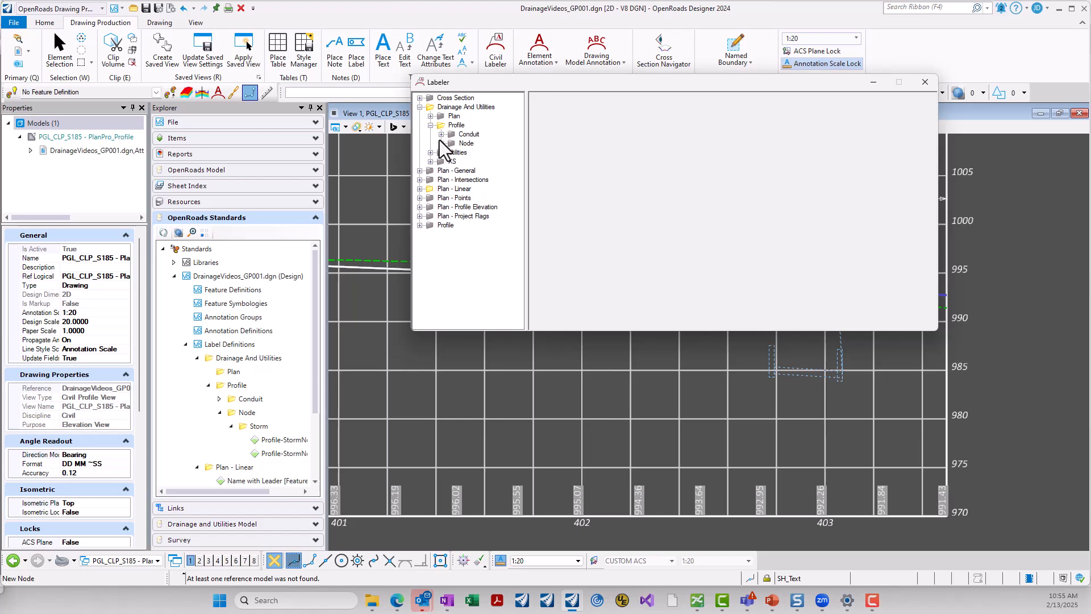
{"action": "left_click", "coordinate": [441, 144]}
{"action": "left_click", "coordinate": [452, 162]}
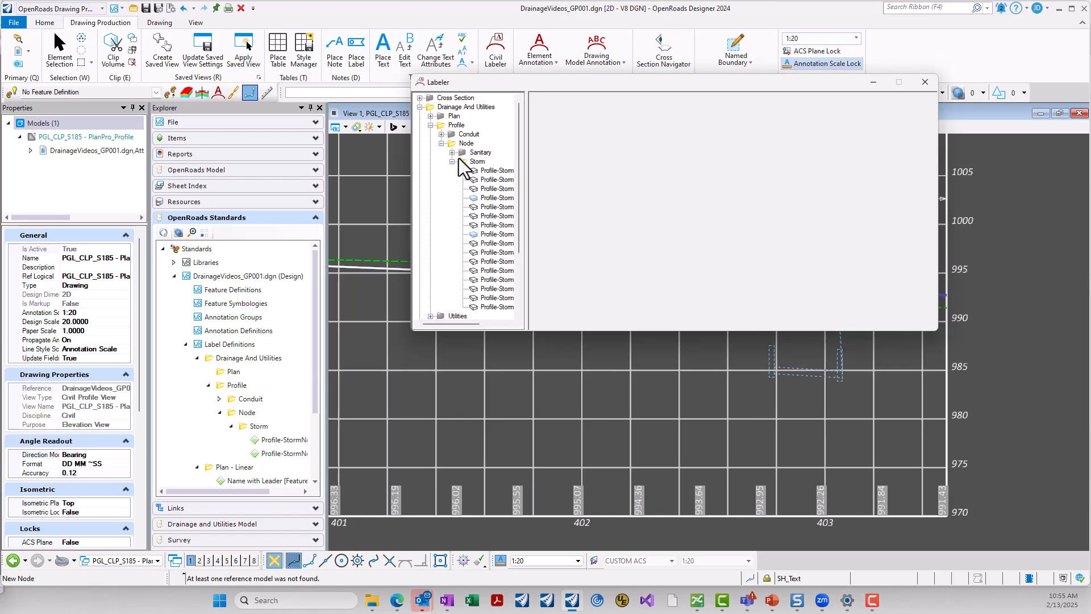
{"action": "left_click_drag", "start_coordinate": [454, 322], "coordinate": [478, 323]}
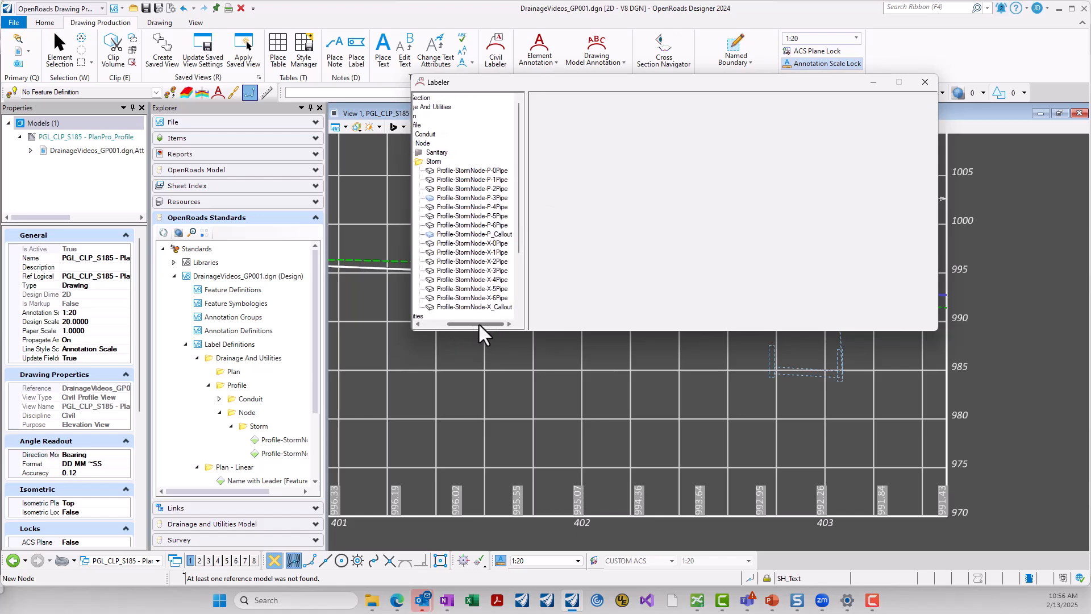
{"action": "left_click", "coordinate": [496, 252]}
{"action": "left_click", "coordinate": [841, 294]}
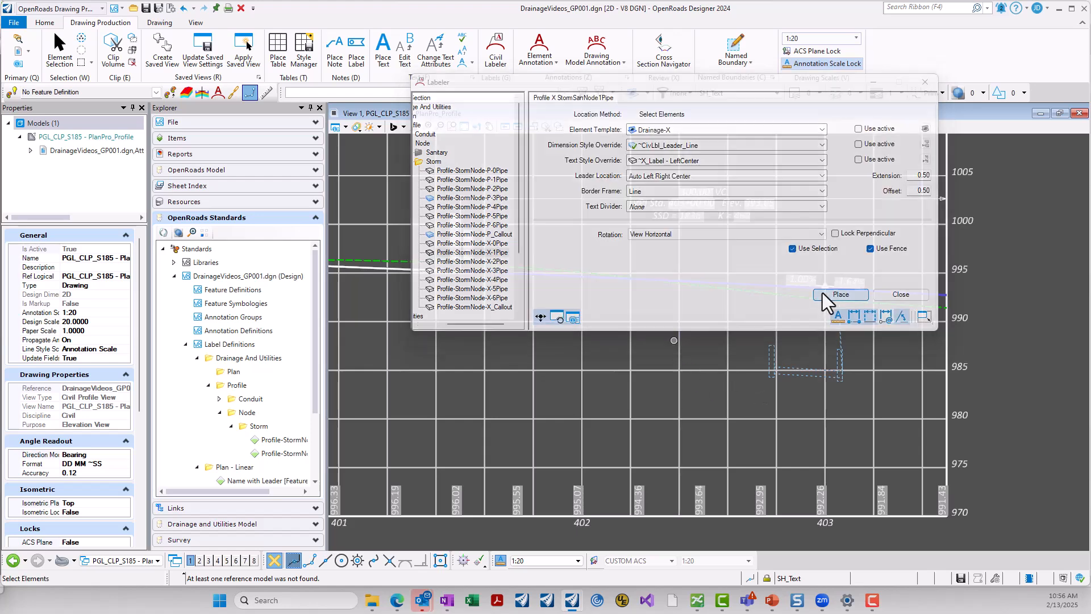
{"action": "left_click", "coordinate": [770, 344]}
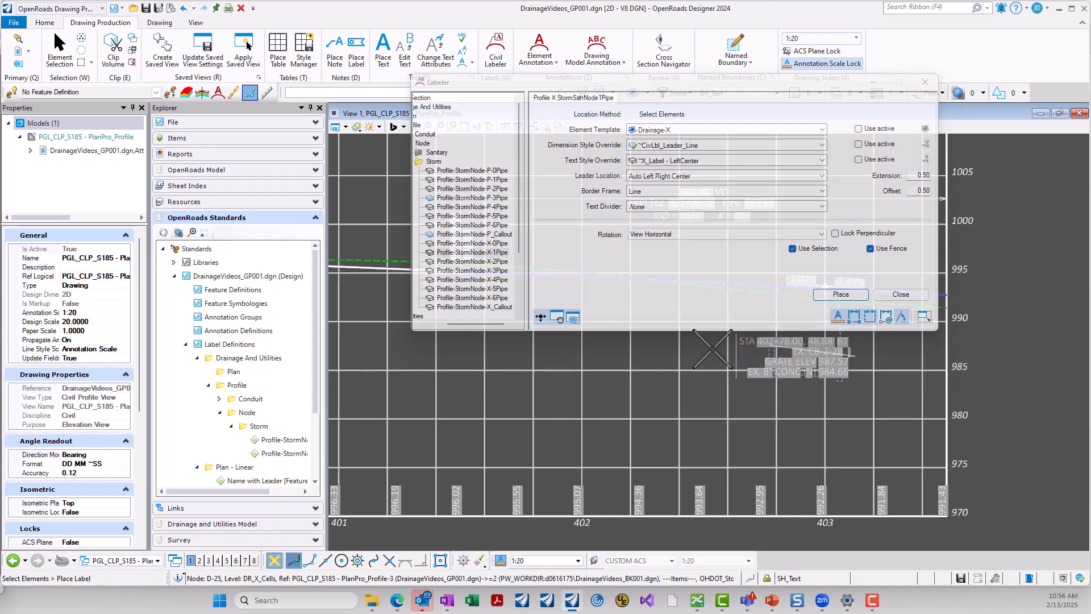
{"action": "middle_click_drag", "start_coordinate": [771, 440], "coordinate": [764, 489]}
{"action": "left_click", "coordinate": [810, 412]}
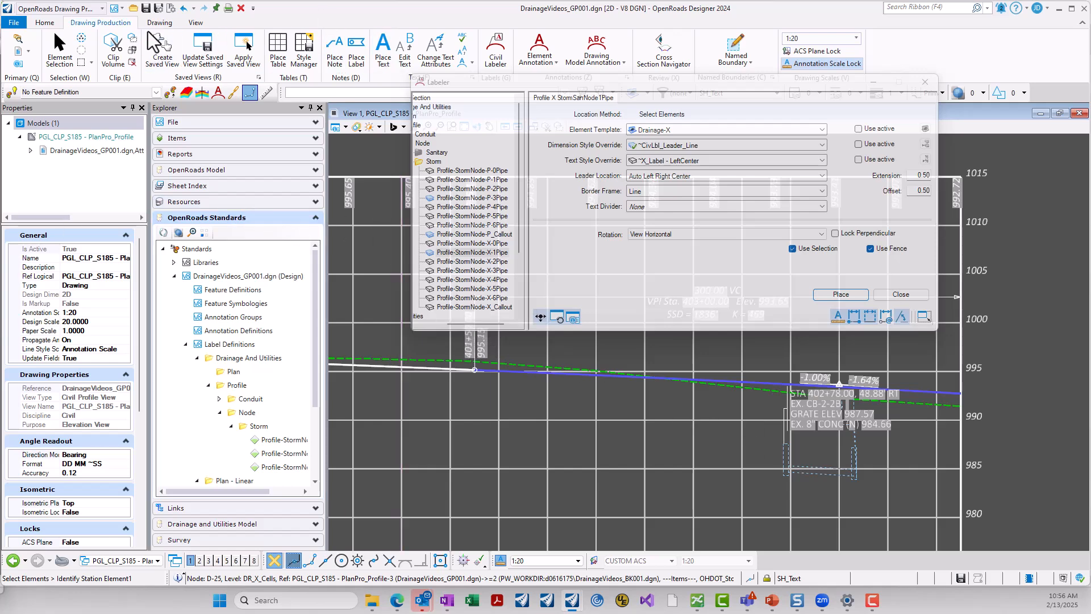
Apply element annotation to the existing storm conduit running from node D-25 toward station 403+00.
{"action": "left_click", "coordinate": [540, 48]}
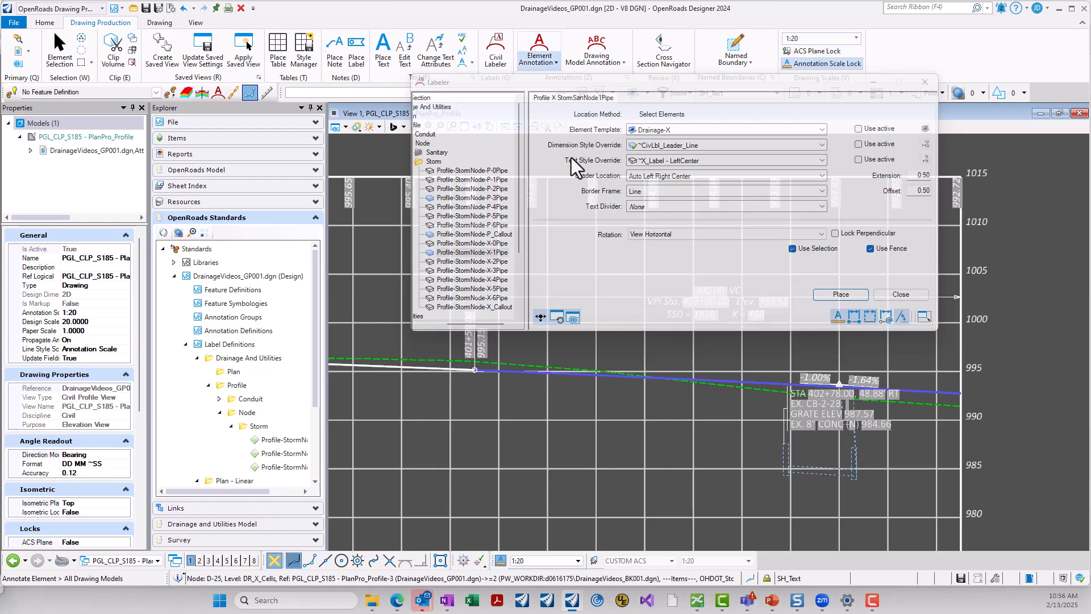
{"action": "left_click", "coordinate": [830, 475]}
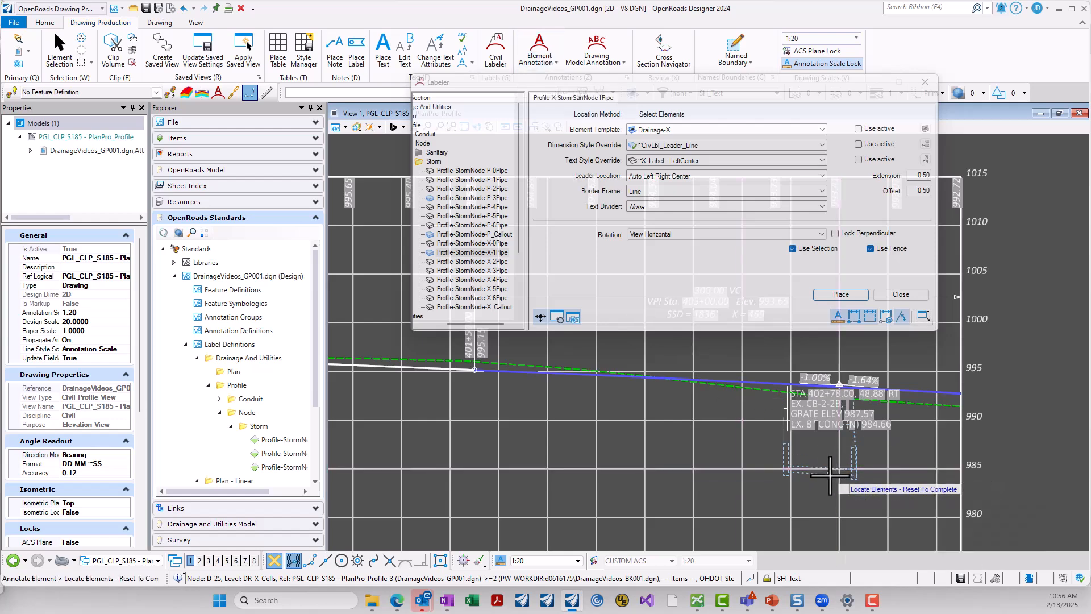
{"action": "left_click", "coordinate": [826, 473]}
{"action": "right_click", "coordinate": [826, 494]}
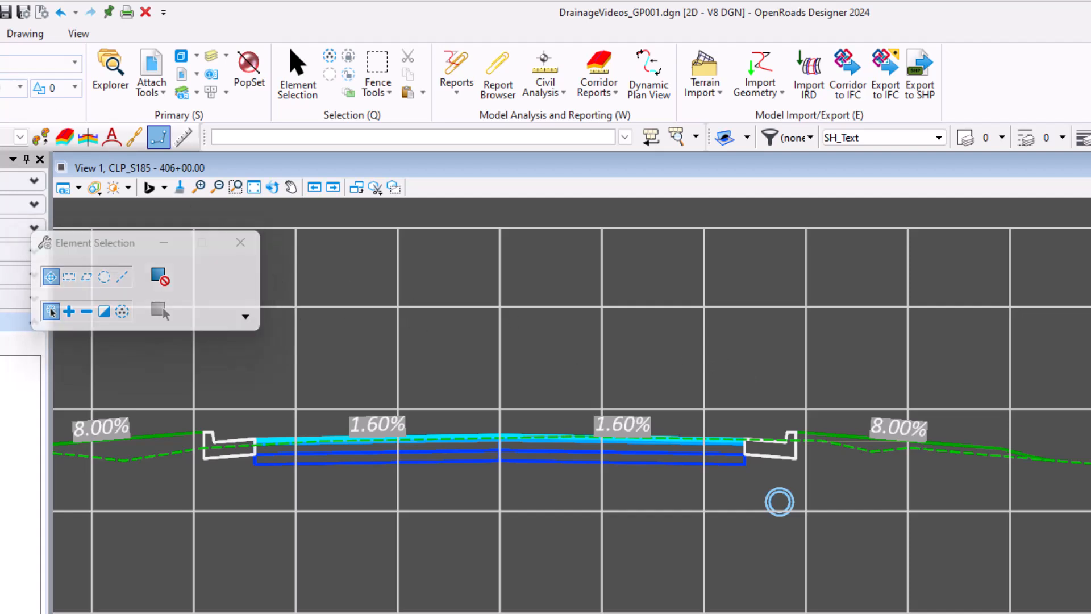
Annotate only the current 406+00.00 cross-section drawing model with the Drainage_Sanitary_Detailed annotation group.
{"action": "left_click", "coordinate": [2, 34]}
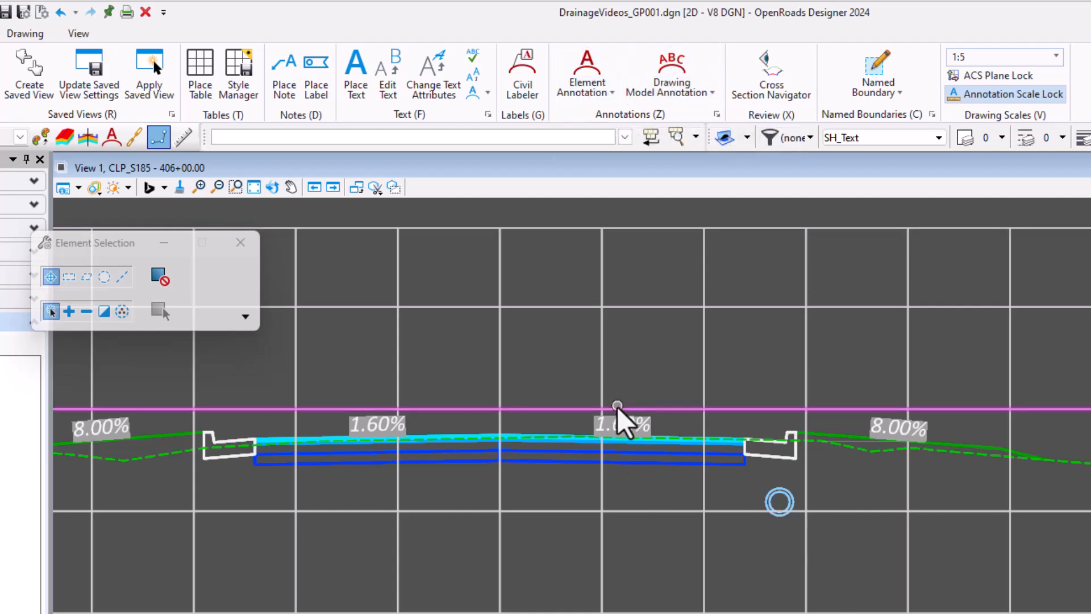
{"action": "left_click", "coordinate": [672, 93]}
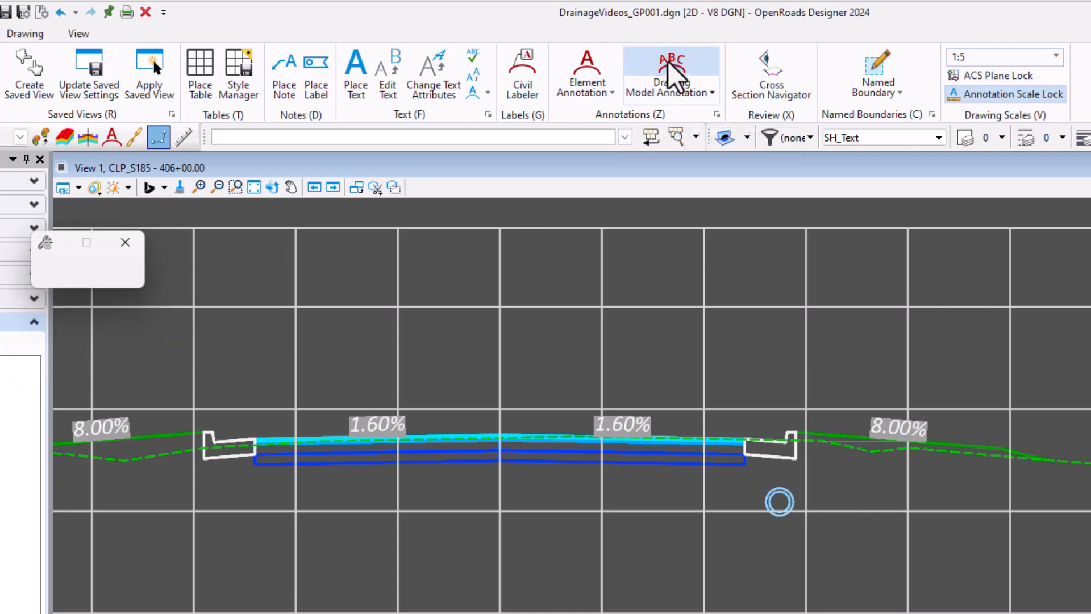
{"action": "left_click_drag", "start_coordinate": [105, 240], "coordinate": [482, 219]}
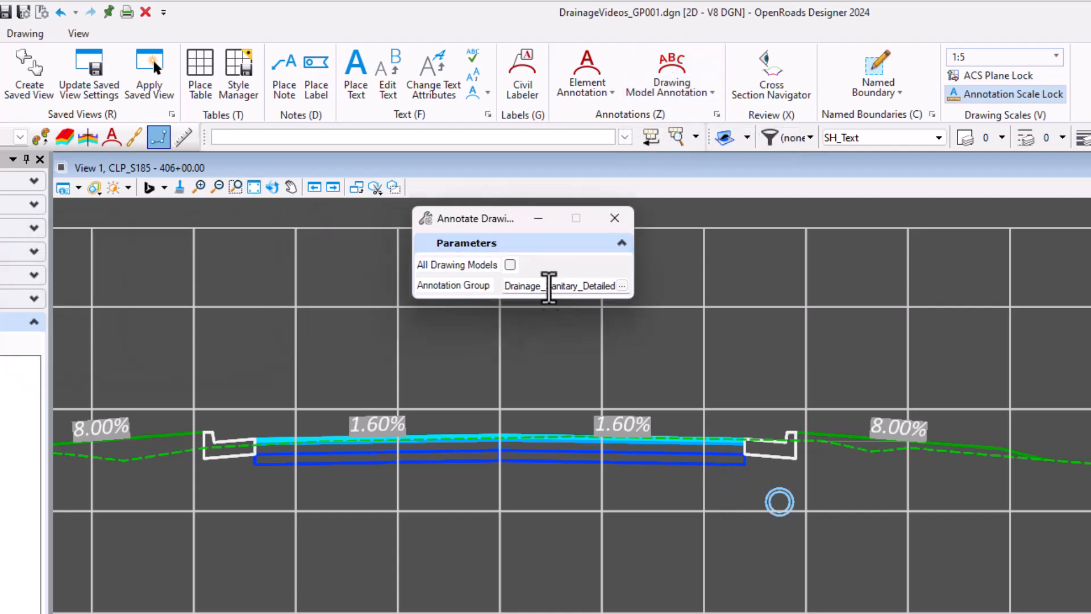
{"action": "left_click", "coordinate": [622, 285]}
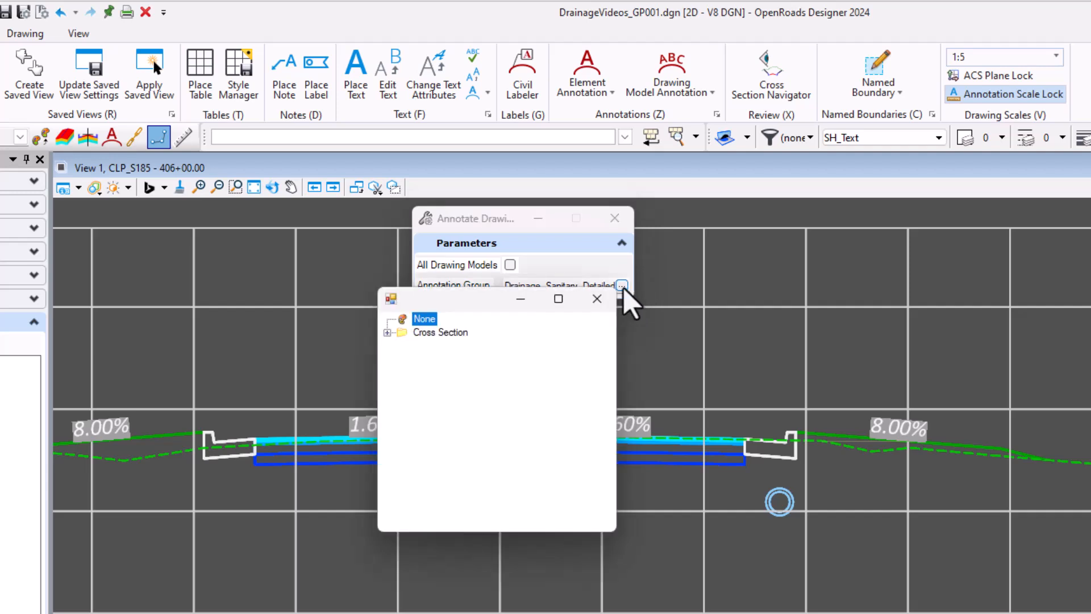
{"action": "left_click", "coordinate": [387, 332]}
{"action": "left_click", "coordinate": [403, 345]}
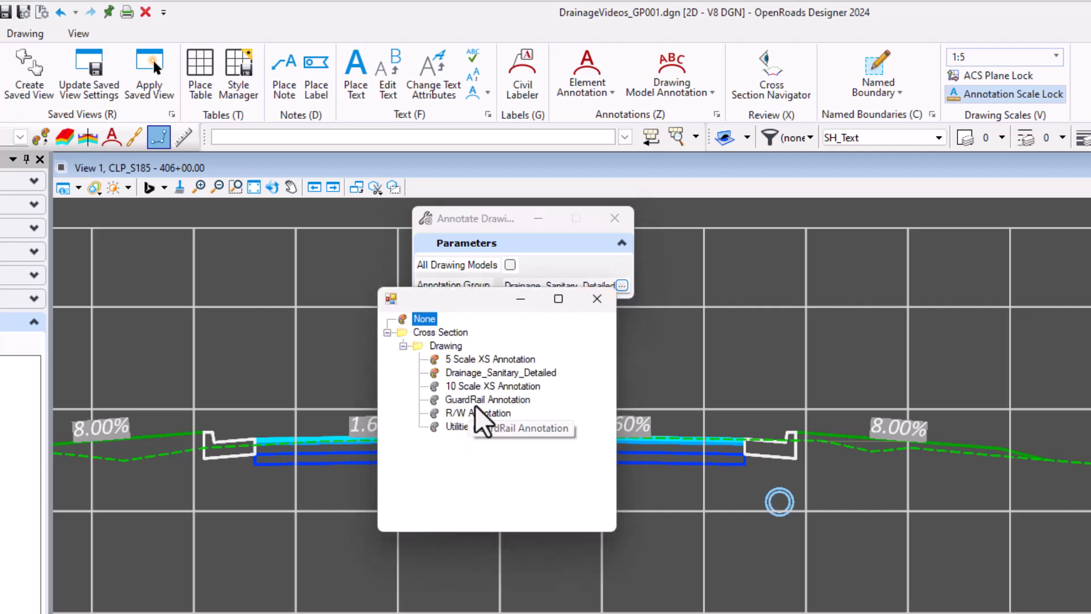
{"action": "double_click", "coordinate": [480, 372]}
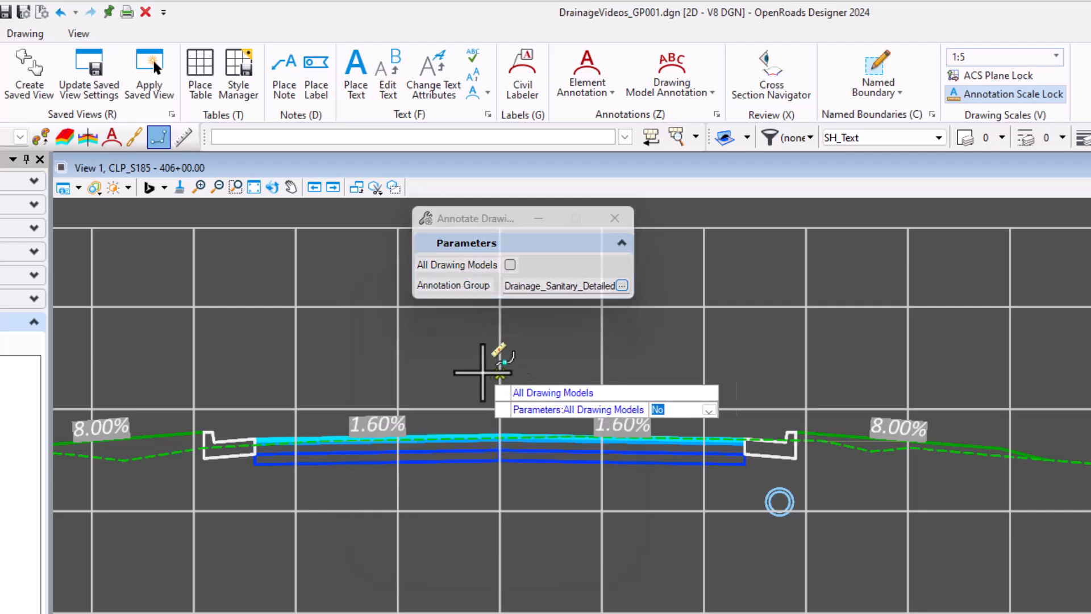
{"action": "key", "text": "Tab"}
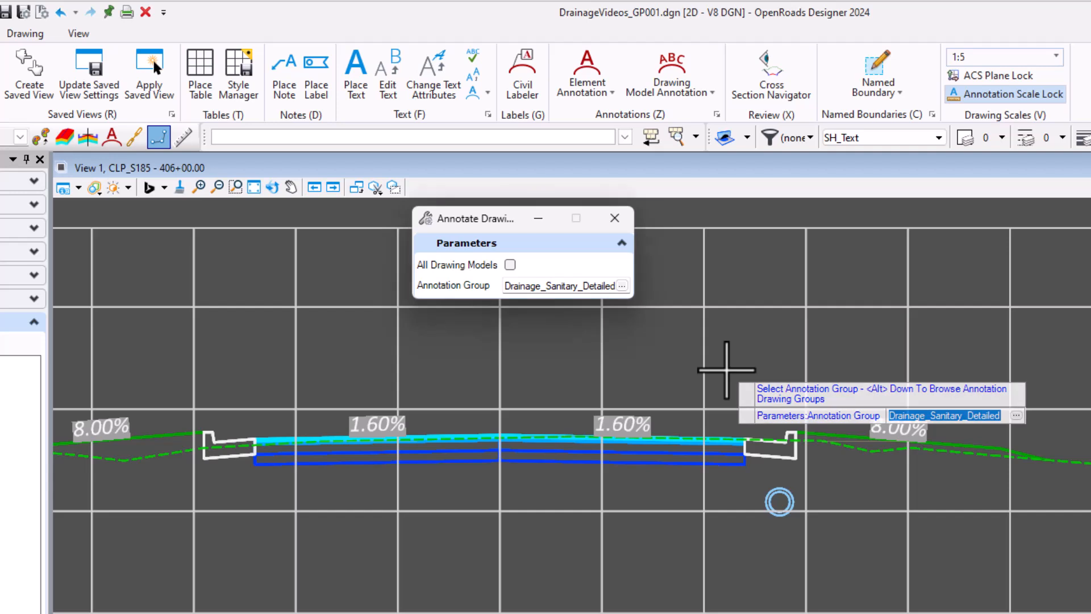
{"action": "left_click", "coordinate": [726, 370]}
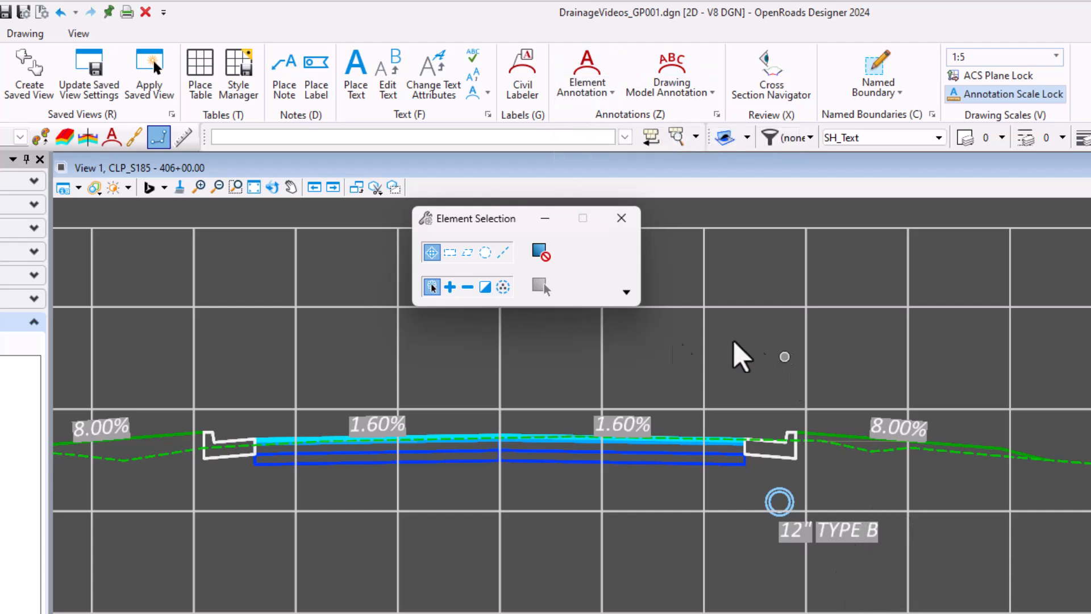
Open the Civil Labeler and expand its Drainage And Utilities XS label definitions for the 406+00.00 cross section.
{"action": "left_click", "coordinate": [515, 79]}
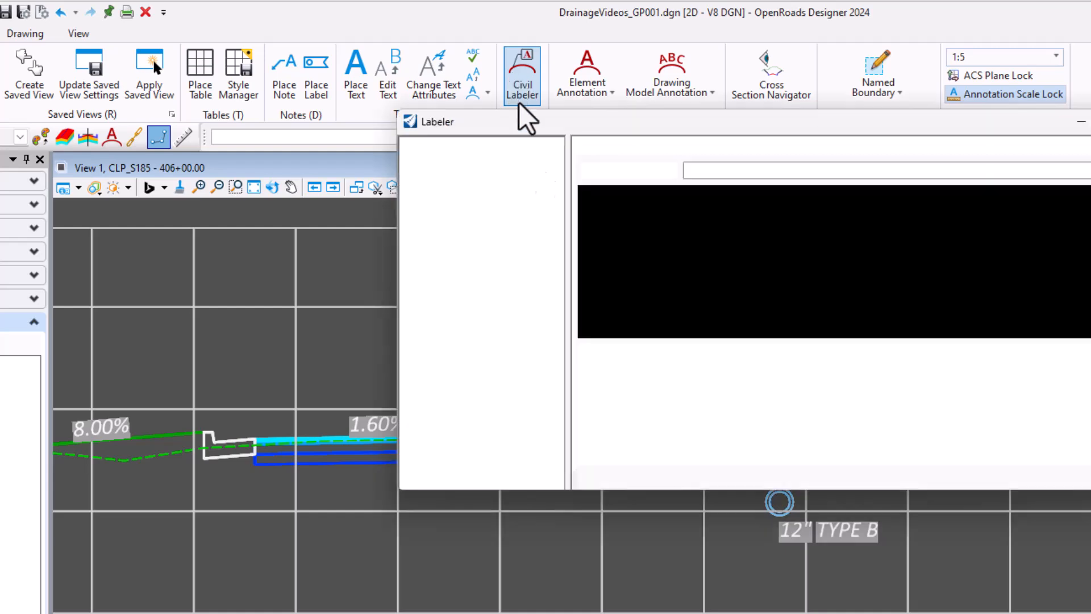
{"action": "left_click_drag", "start_coordinate": [782, 131], "coordinate": [321, 244]}
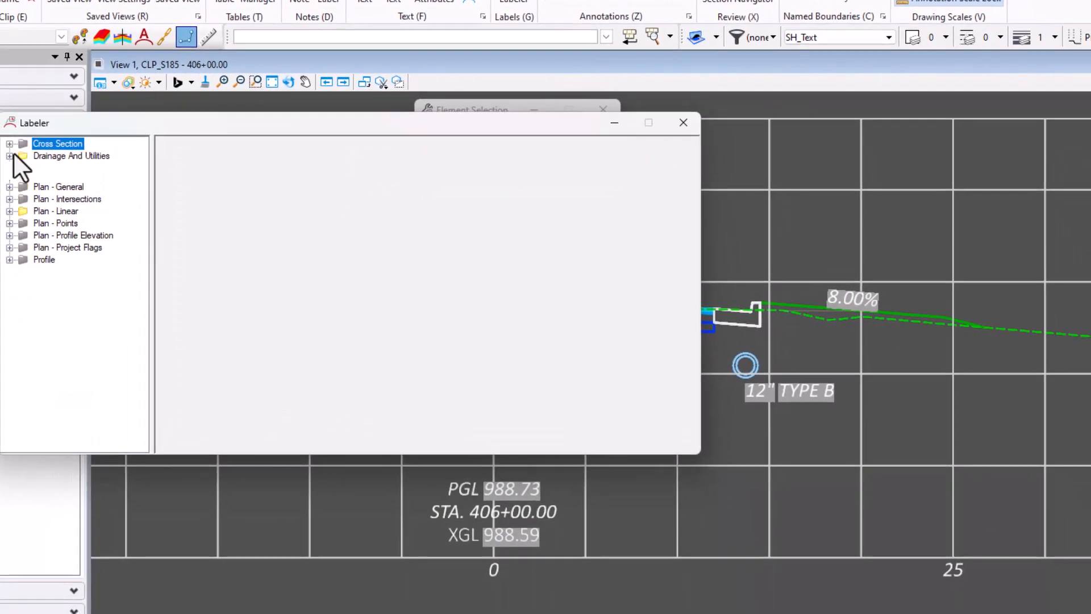
{"action": "left_click", "coordinate": [9, 154]}
{"action": "left_click", "coordinate": [23, 204]}
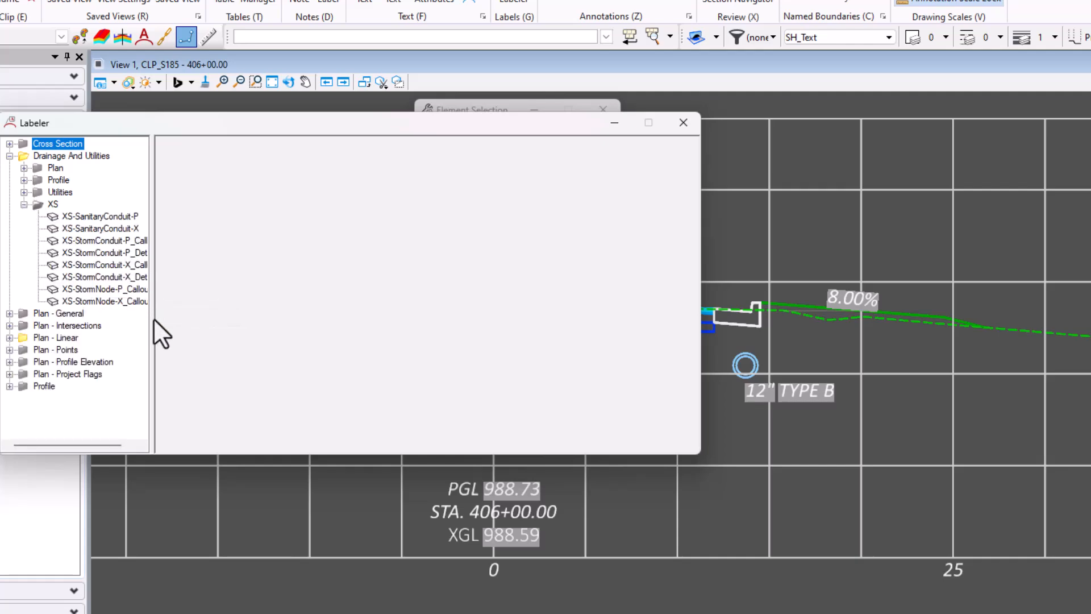
{"action": "left_click_drag", "start_coordinate": [153, 317], "coordinate": [250, 322]}
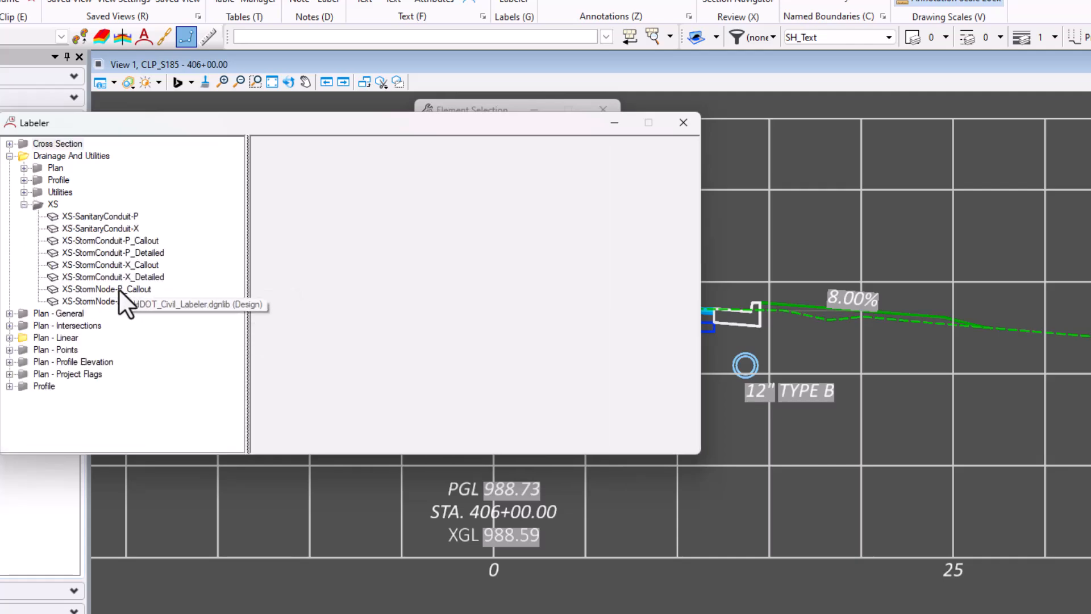
Examine the settings of the XS storm node and storm conduit labels, comparing callout and detailed versions for proposed and existing features.
{"action": "left_click", "coordinate": [94, 288]}
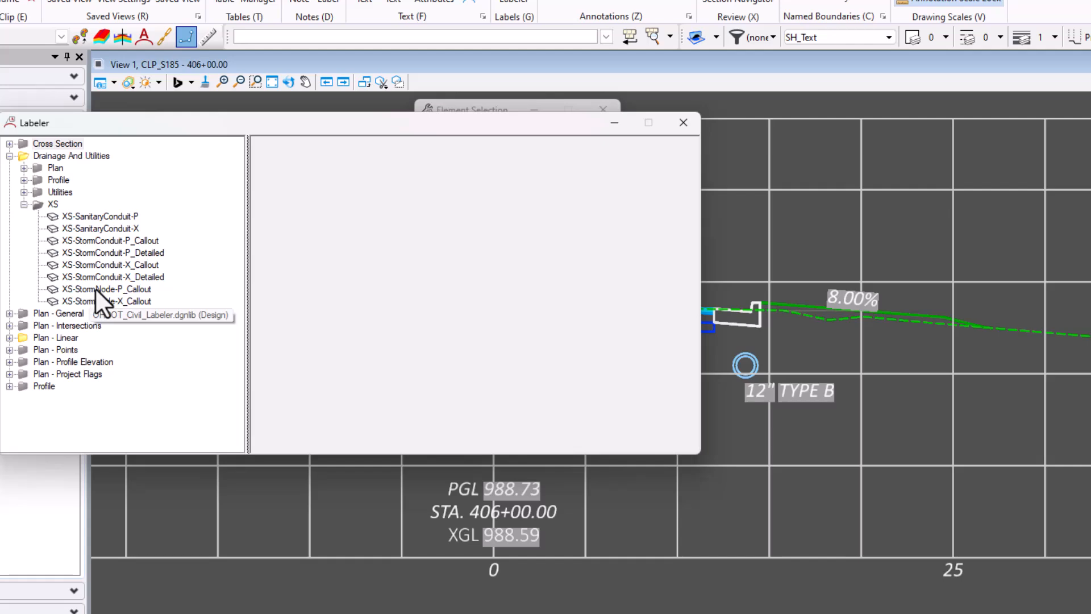
{"action": "left_click", "coordinate": [134, 301]}
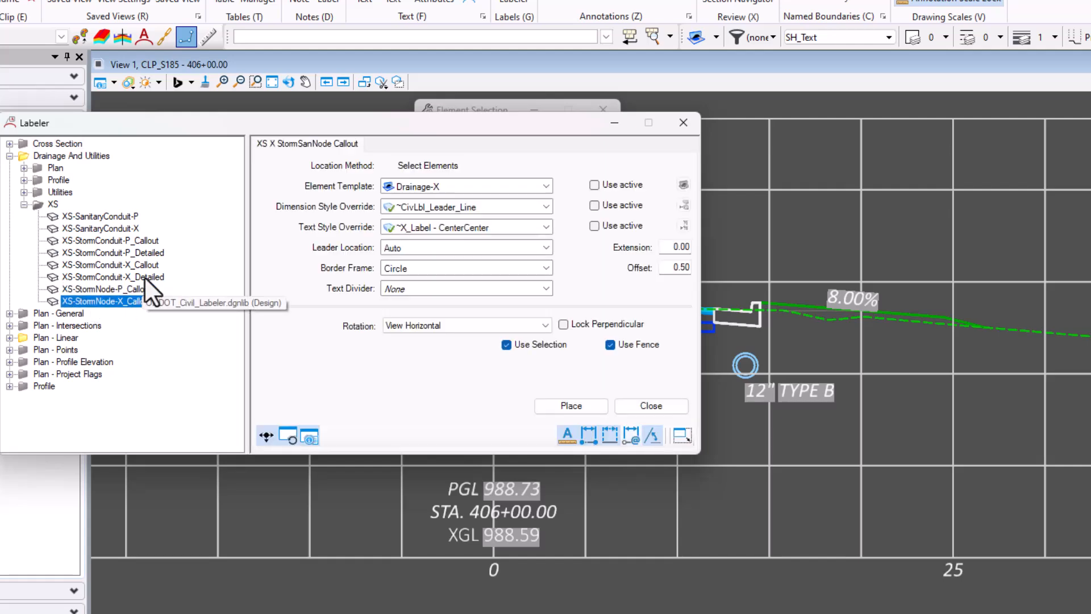
{"action": "left_click", "coordinate": [120, 276]}
{"action": "left_click", "coordinate": [123, 265]}
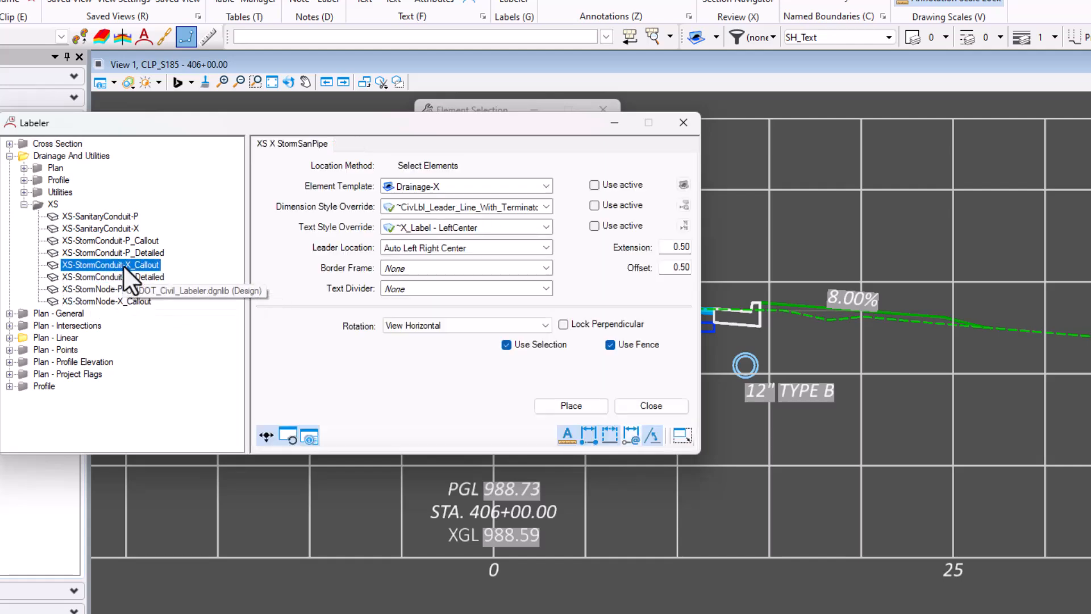
{"action": "left_click", "coordinate": [143, 276]}
{"action": "left_click", "coordinate": [144, 265]}
{"action": "left_click", "coordinate": [148, 251]}
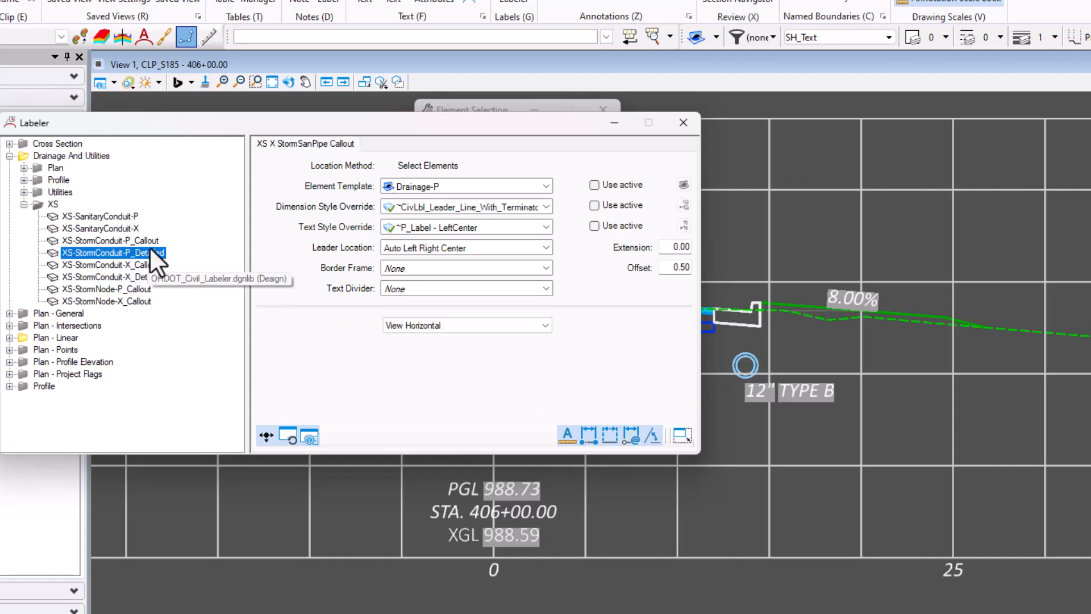
{"action": "left_click", "coordinate": [149, 240]}
{"action": "left_click", "coordinate": [150, 276]}
{"action": "left_click", "coordinate": [148, 242]}
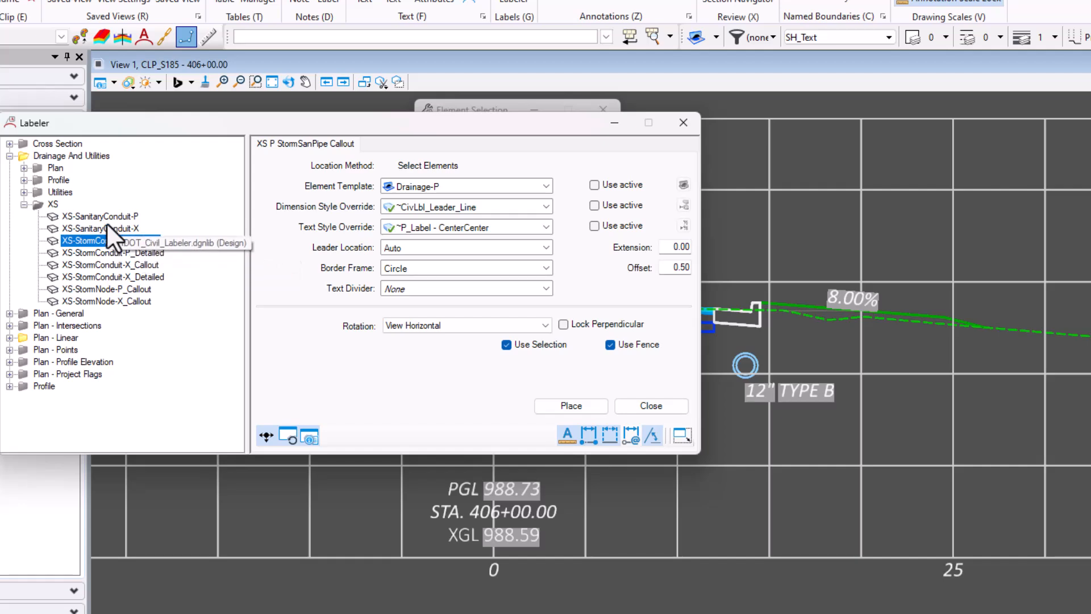
Place an XS-StormConduit-P_Detailed label on the storm conduit right of the road, with the leadered text below and right of the pipe.
{"action": "left_click", "coordinate": [119, 252]}
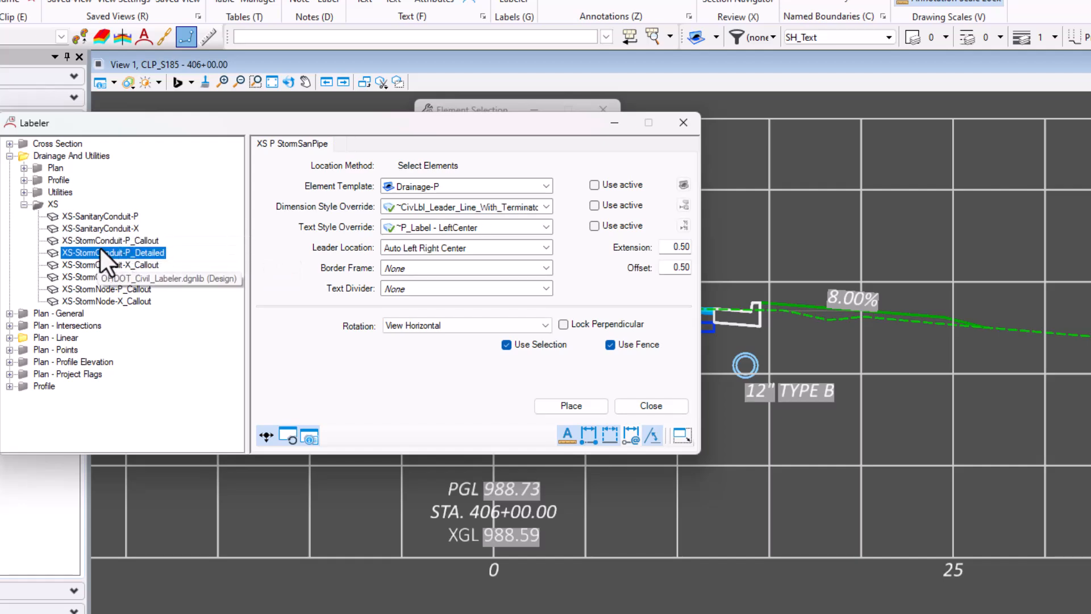
{"action": "left_click", "coordinate": [567, 409]}
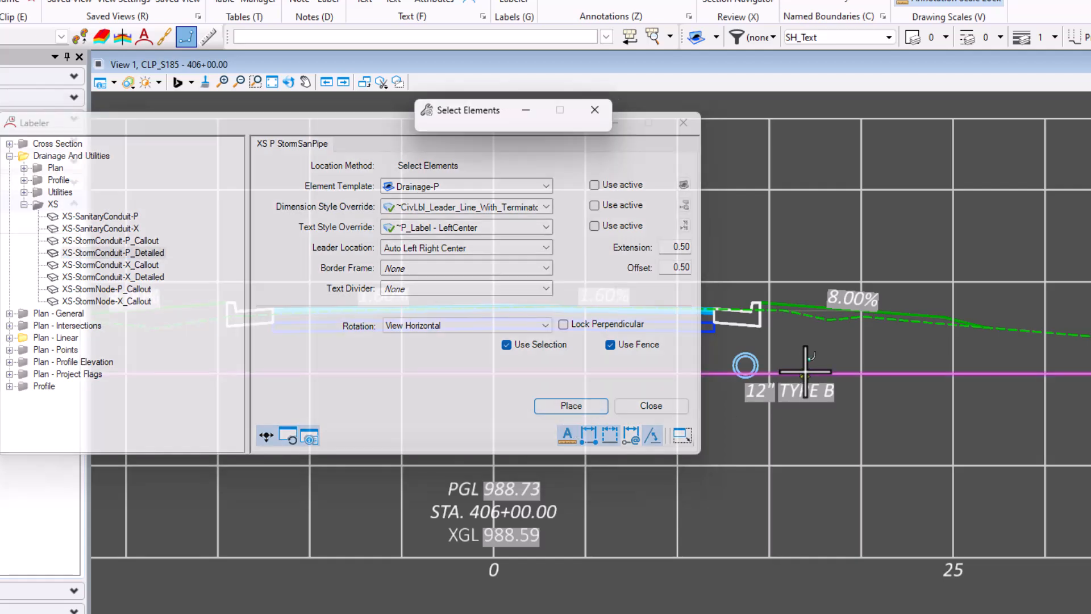
{"action": "left_click", "coordinate": [754, 367]}
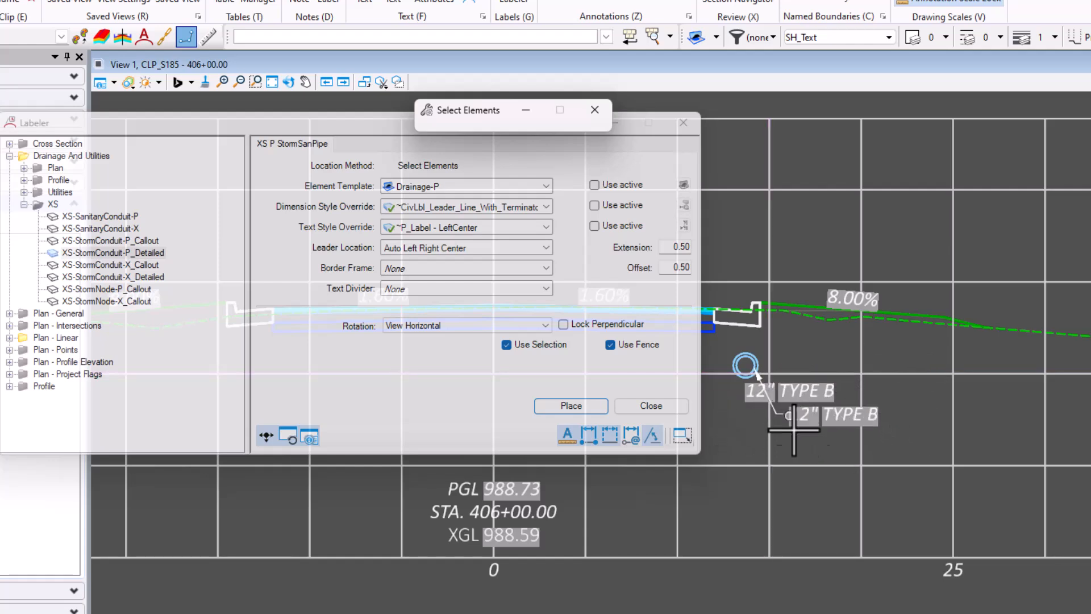
{"action": "left_click", "coordinate": [864, 418]}
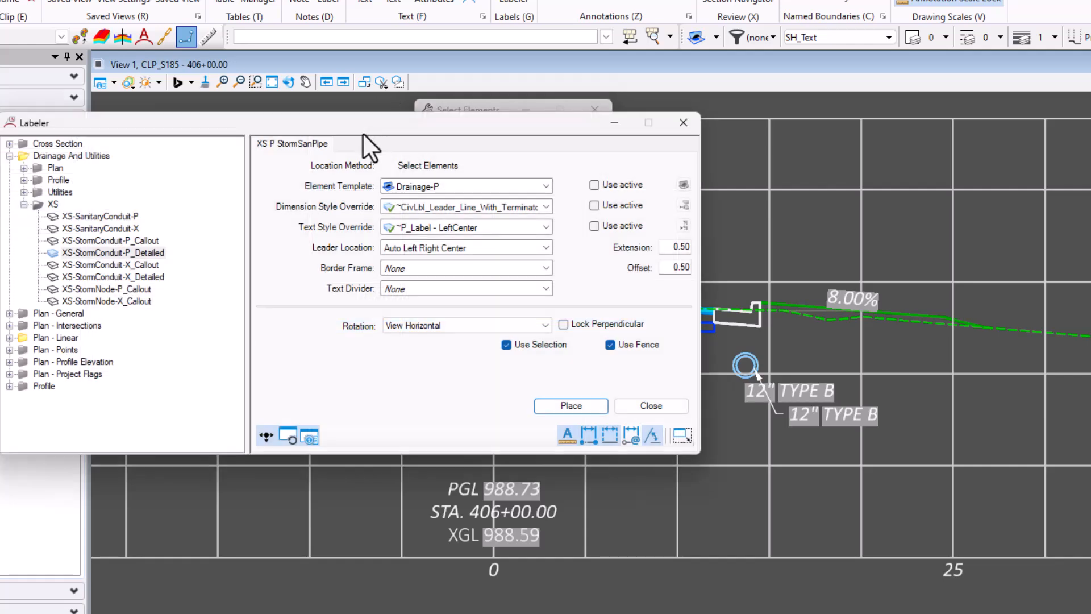
{"action": "left_click_drag", "start_coordinate": [363, 133], "coordinate": [379, 159]}
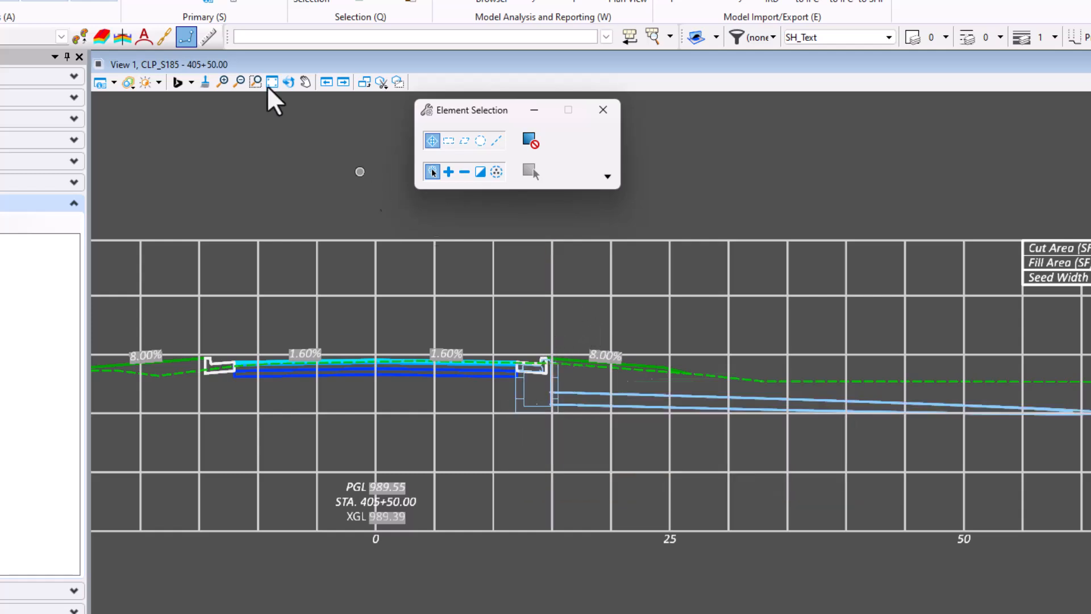
Open the Civil Labeler for the 405+50.00 cross section and expand its Drainage And Utilities XS label definitions.
{"action": "left_click", "coordinate": [29, 0]}
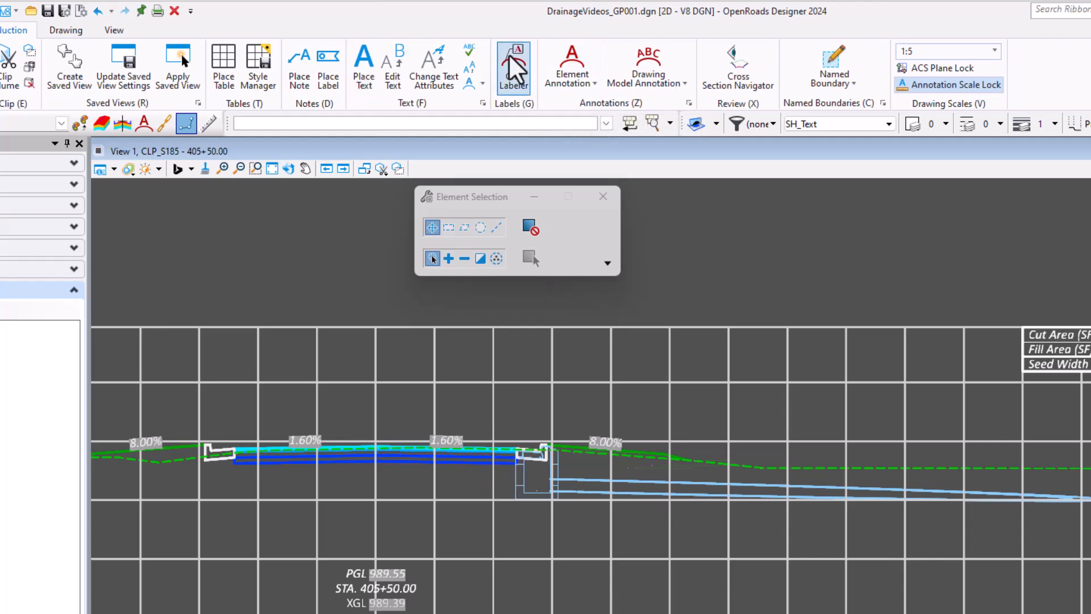
{"action": "left_click", "coordinate": [515, 68]}
{"action": "left_click_drag", "start_coordinate": [322, 240], "coordinate": [625, 538]}
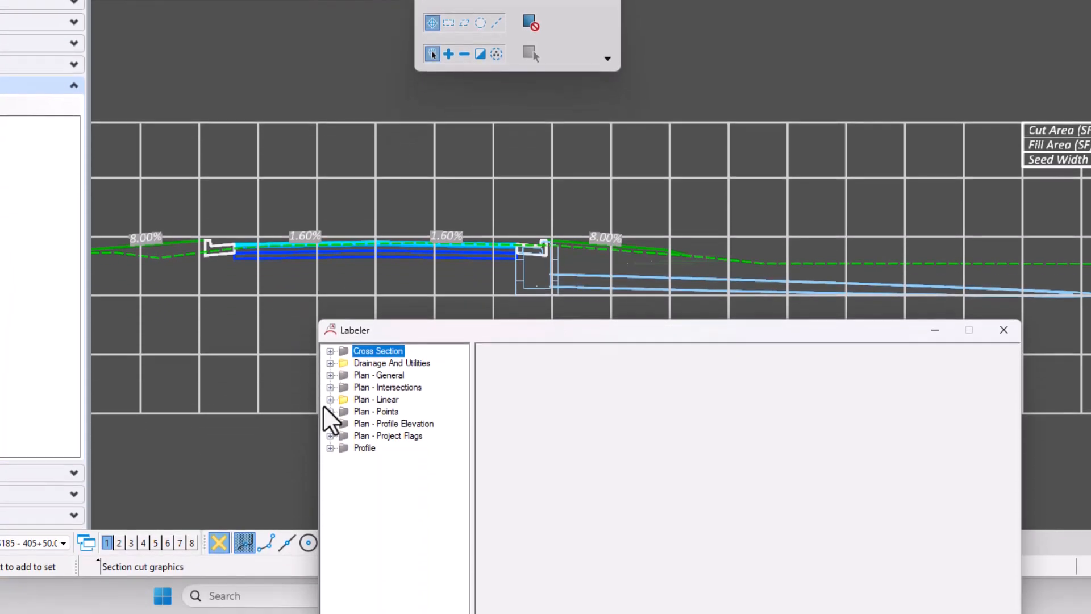
{"action": "left_click", "coordinate": [329, 502]}
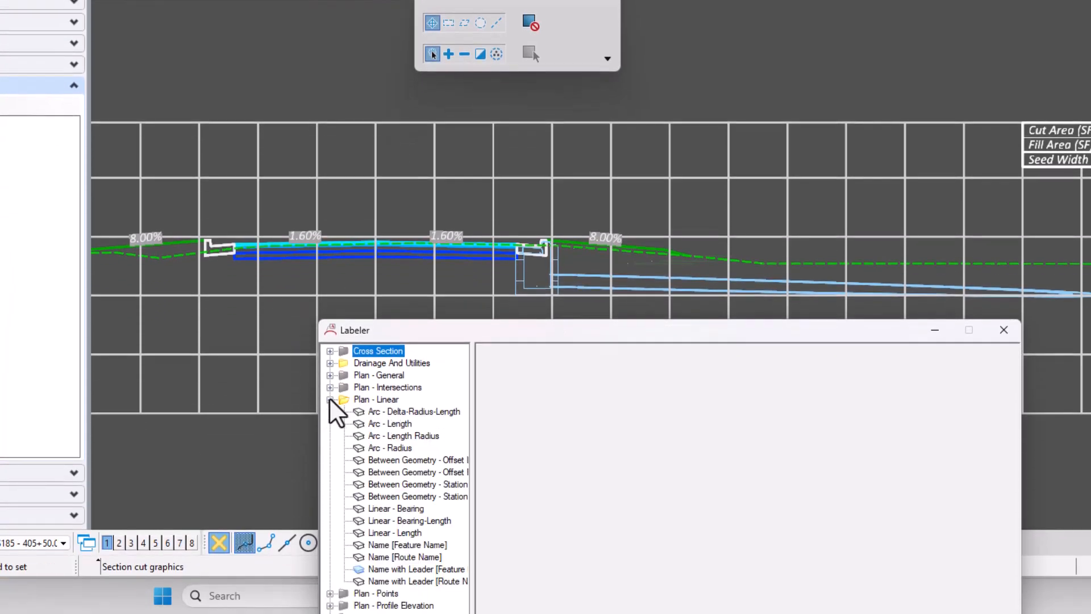
{"action": "left_click", "coordinate": [330, 399]}
{"action": "left_click", "coordinate": [329, 362]}
{"action": "left_click", "coordinate": [345, 412]}
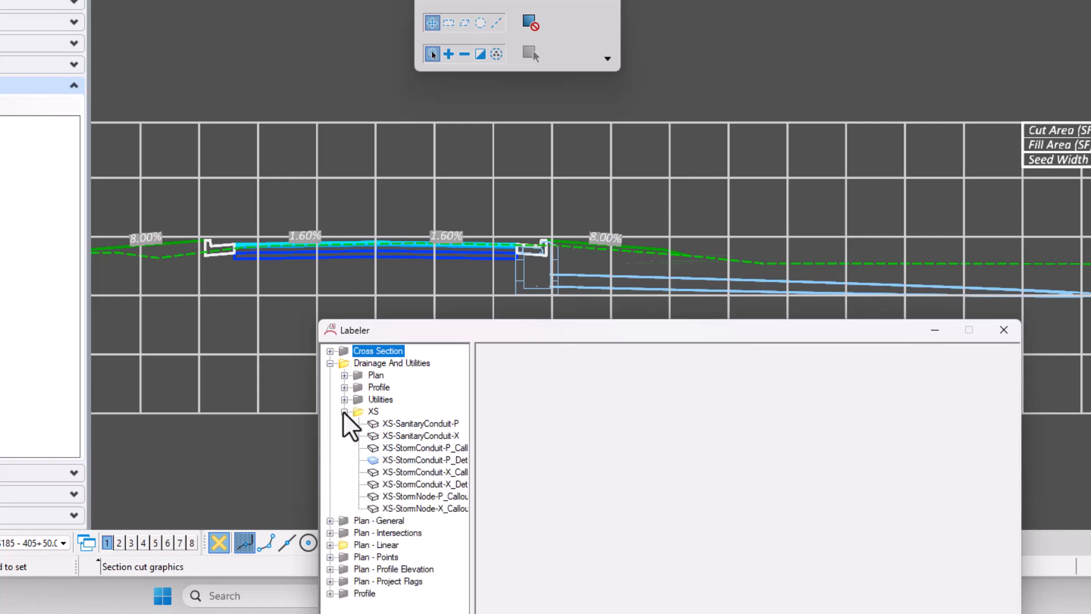
{"action": "left_click_drag", "start_coordinate": [465, 325], "coordinate": [466, 266]}
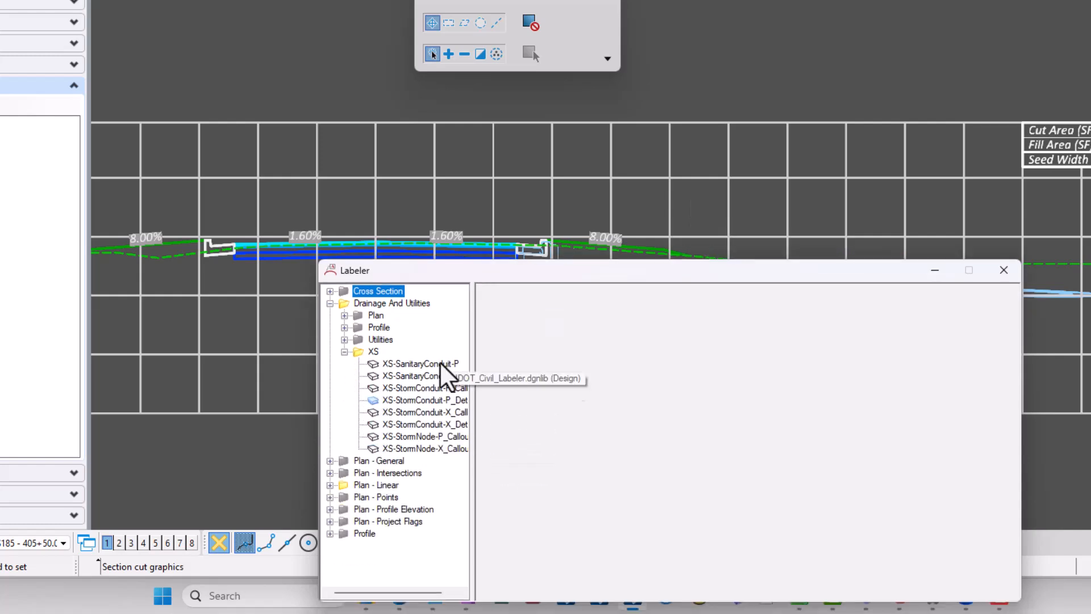
{"action": "left_click_drag", "start_coordinate": [474, 448], "coordinate": [509, 447]}
Place an XS-StormNode-P_Callout label on catch basin D-16, with its circled callout just above the right curb.
{"action": "left_click", "coordinate": [425, 438]}
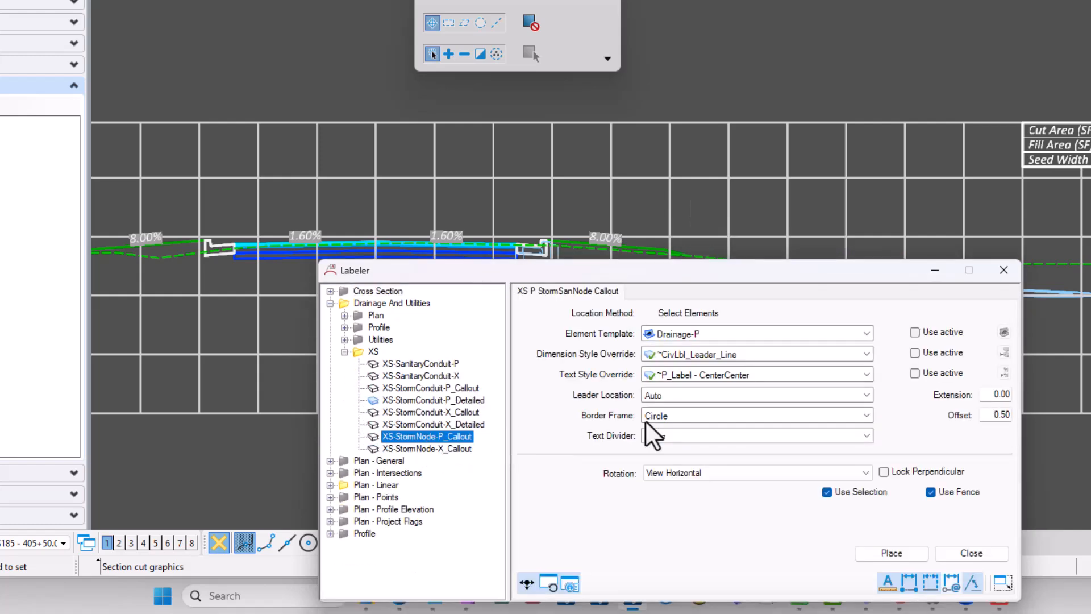
{"action": "left_click", "coordinate": [900, 556]}
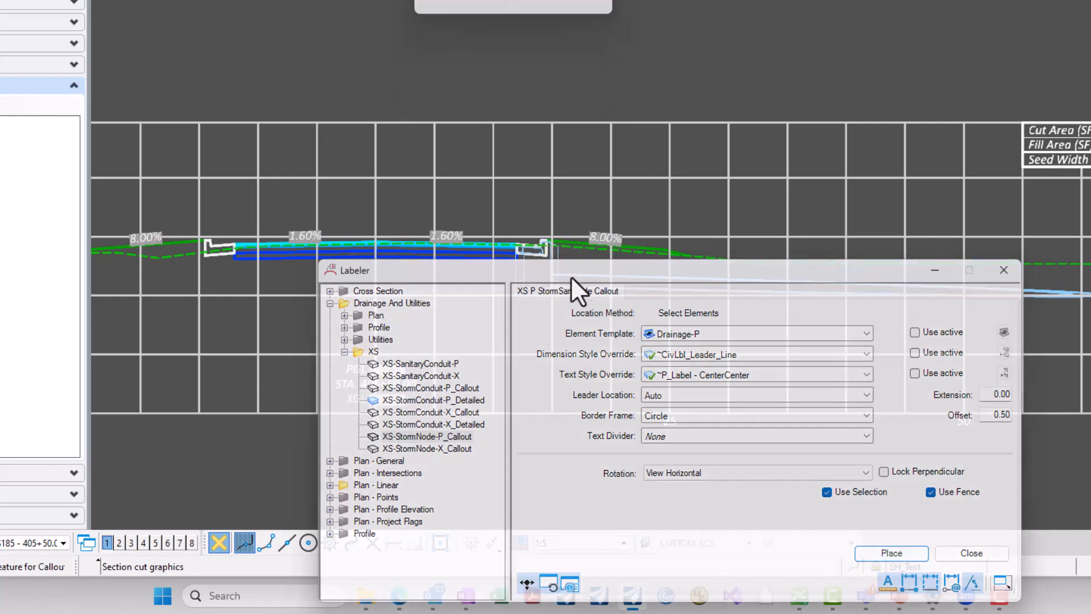
{"action": "left_click_drag", "start_coordinate": [570, 275], "coordinate": [597, 323]}
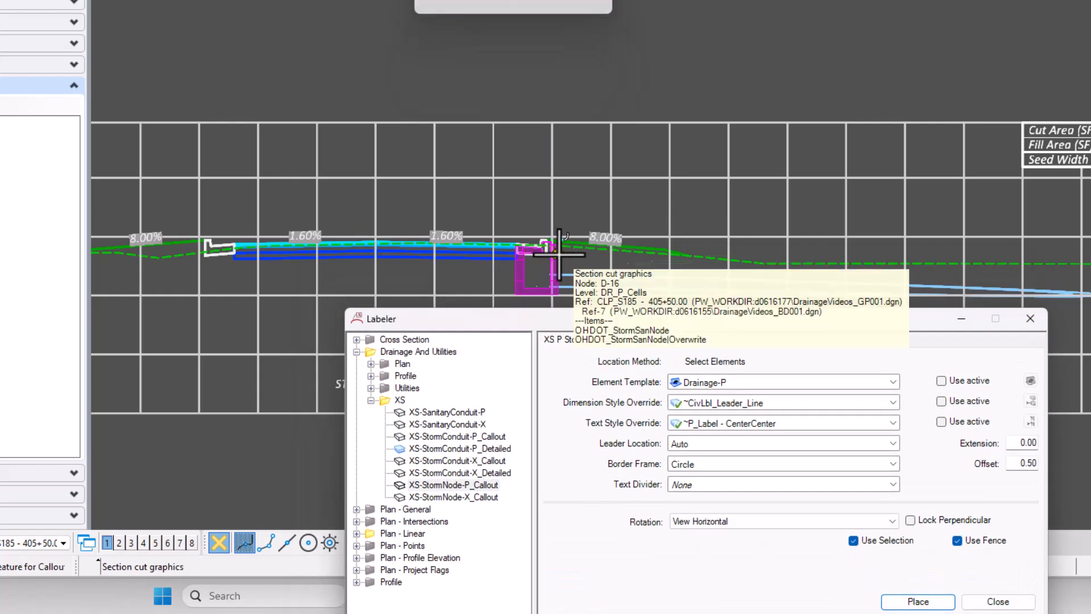
{"action": "left_click", "coordinate": [559, 255]}
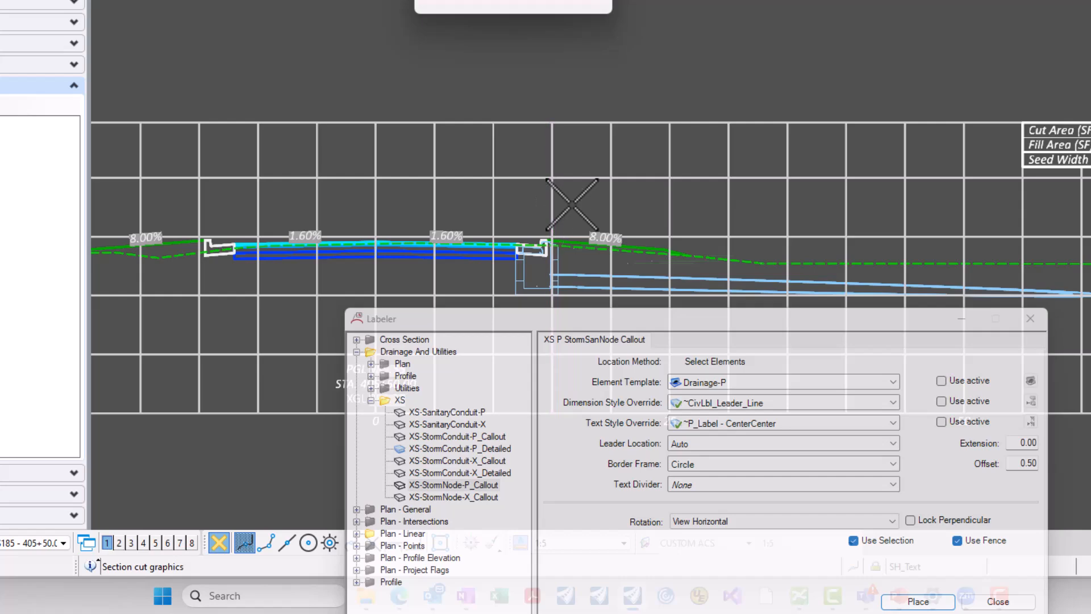
{"action": "left_click", "coordinate": [571, 206]}
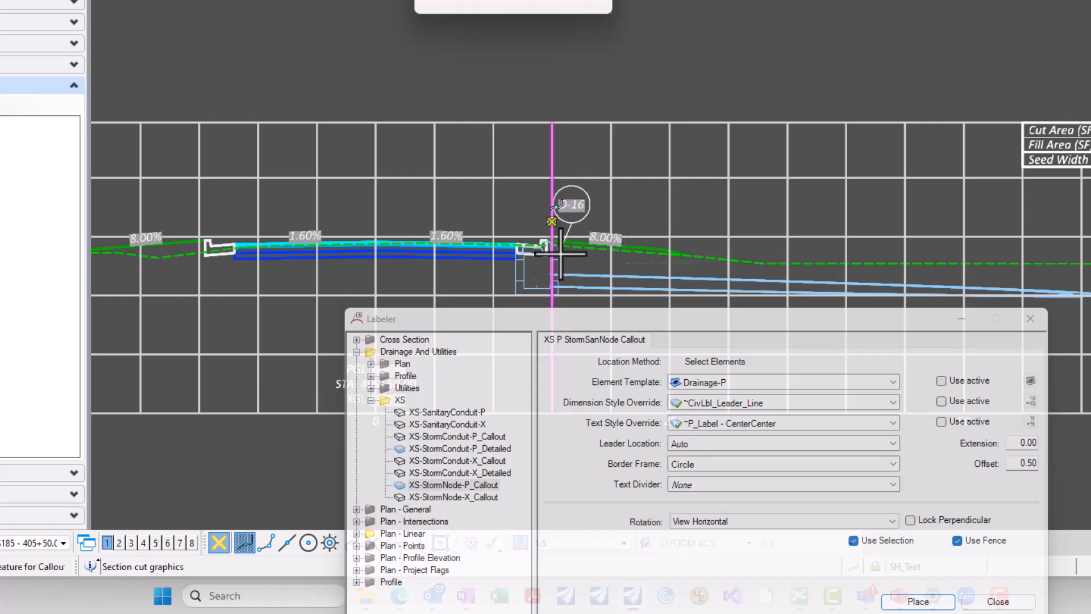
Configure the XS-StormConduit-P_Detailed label with leader location None and rotation Tangent.
{"action": "left_click_drag", "start_coordinate": [662, 327], "coordinate": [179, 77]}
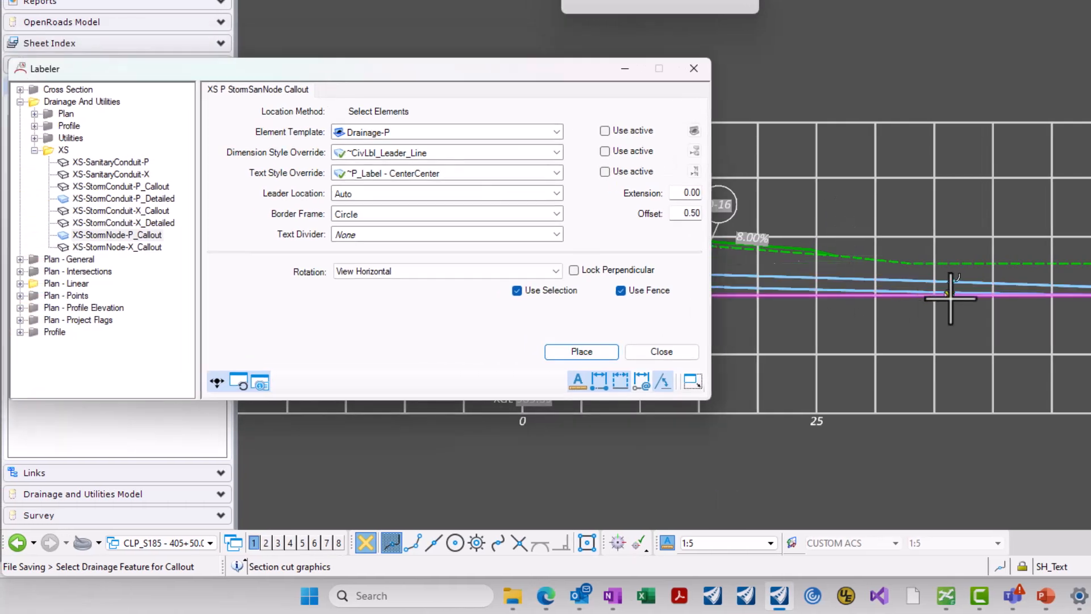
{"action": "left_click", "coordinate": [138, 198]}
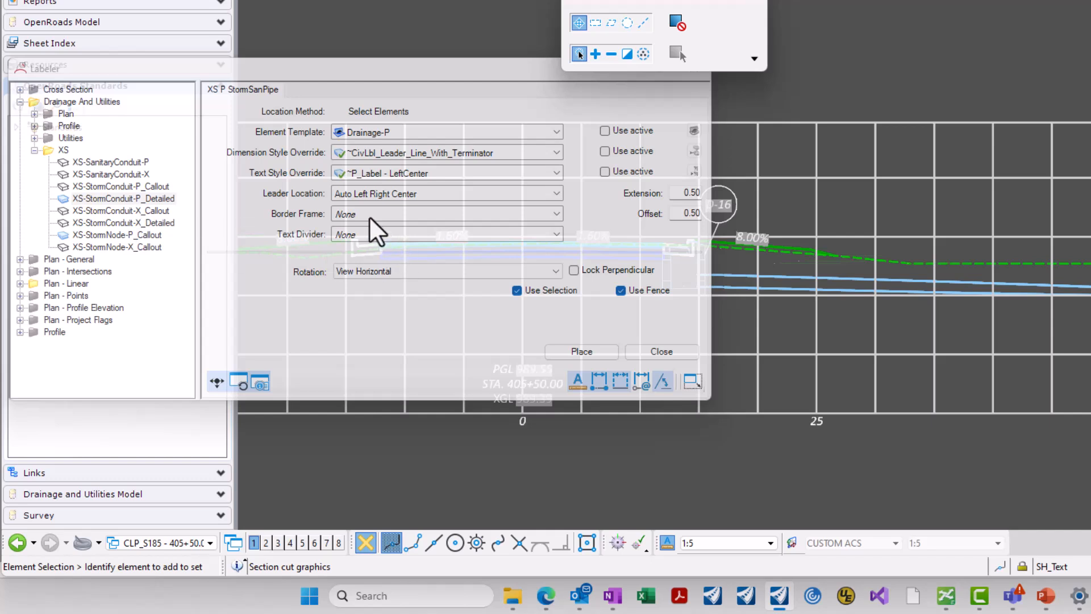
{"action": "left_click", "coordinate": [359, 192]}
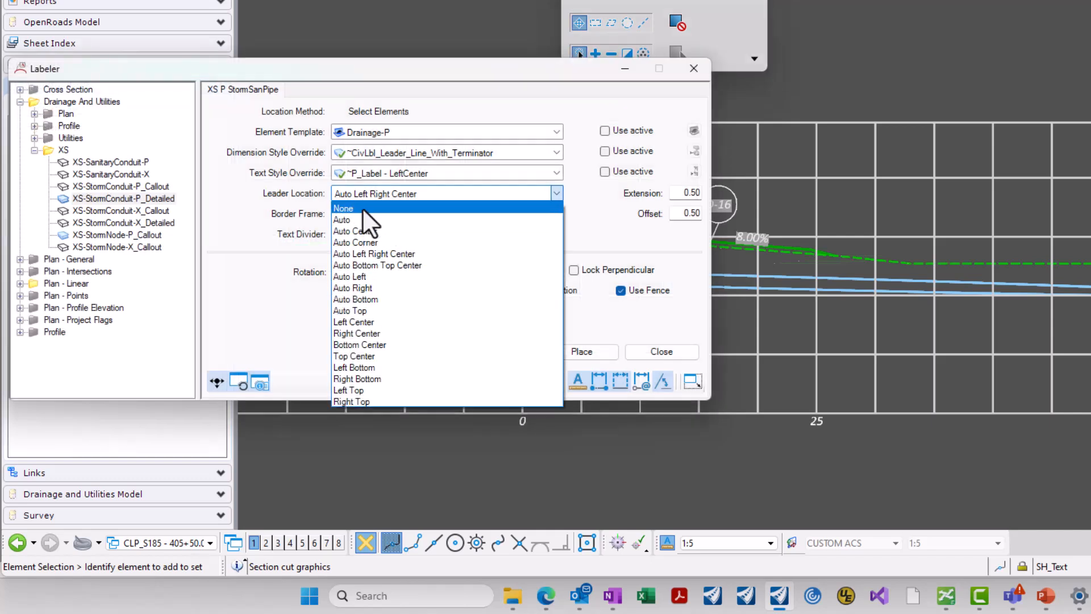
{"action": "left_click", "coordinate": [363, 208]}
{"action": "left_click", "coordinate": [358, 270]}
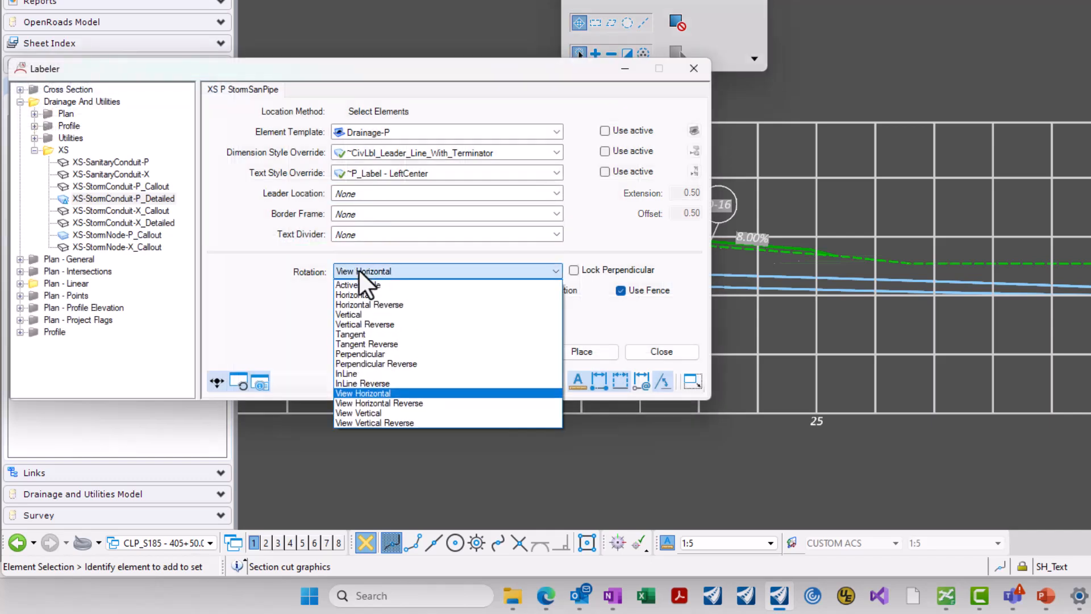
{"action": "left_click", "coordinate": [390, 334]}
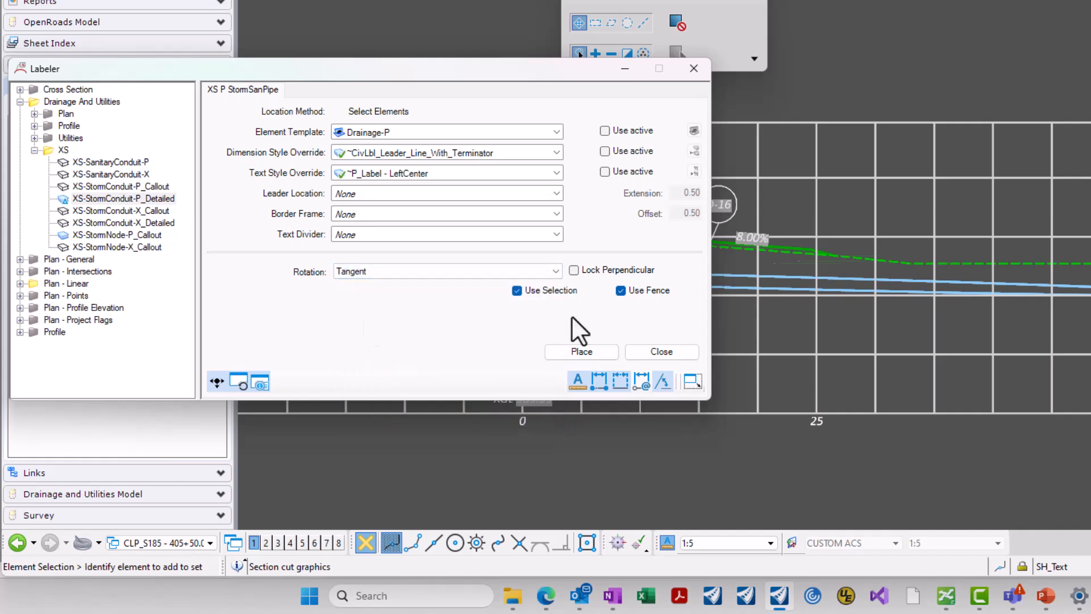
Place the detailed conduit label directly beneath the storm conduit running right from catch basin D-16, then uncover the cross section.
{"action": "left_click", "coordinate": [566, 354]}
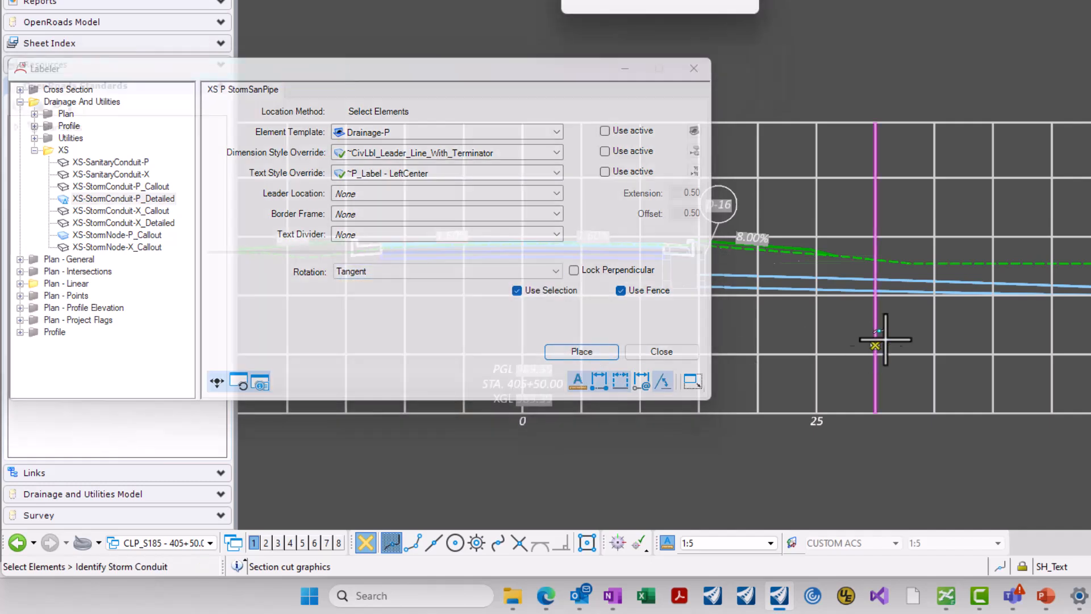
{"action": "left_click", "coordinate": [855, 293]}
{"action": "scroll", "coordinate": [847, 301], "scroll_direction": "up", "scroll_amount": 2}
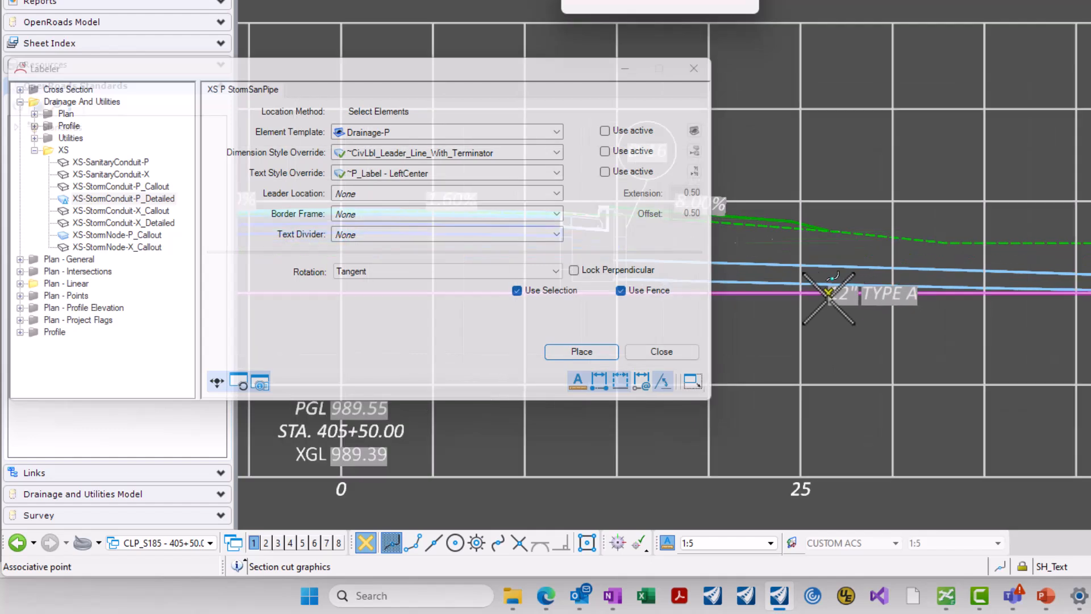
{"action": "left_click", "coordinate": [829, 305]}
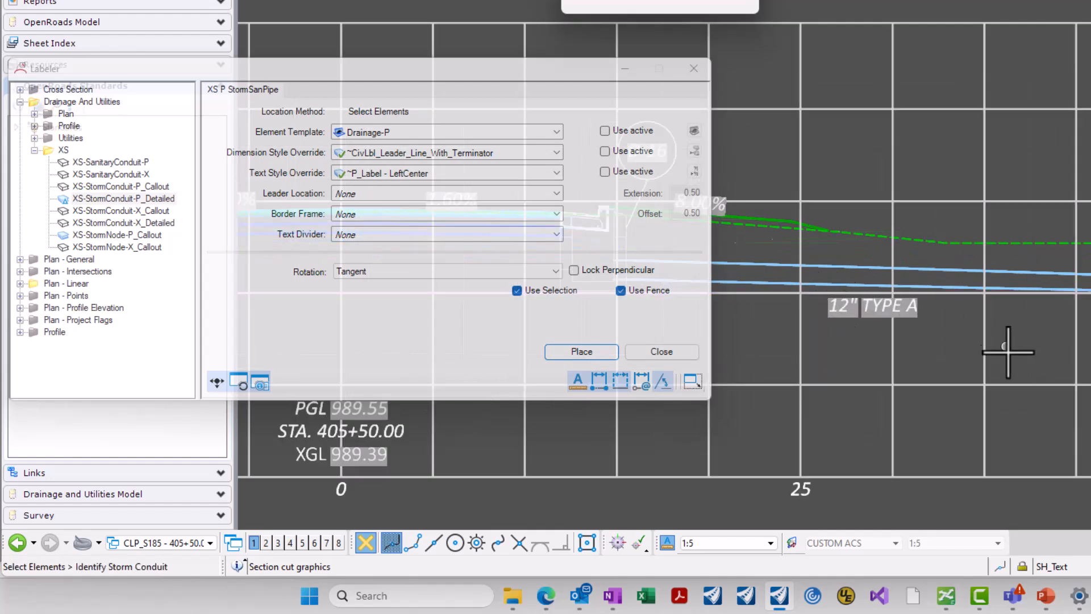
{"action": "scroll", "coordinate": [1039, 313], "scroll_direction": "down", "scroll_amount": 1}
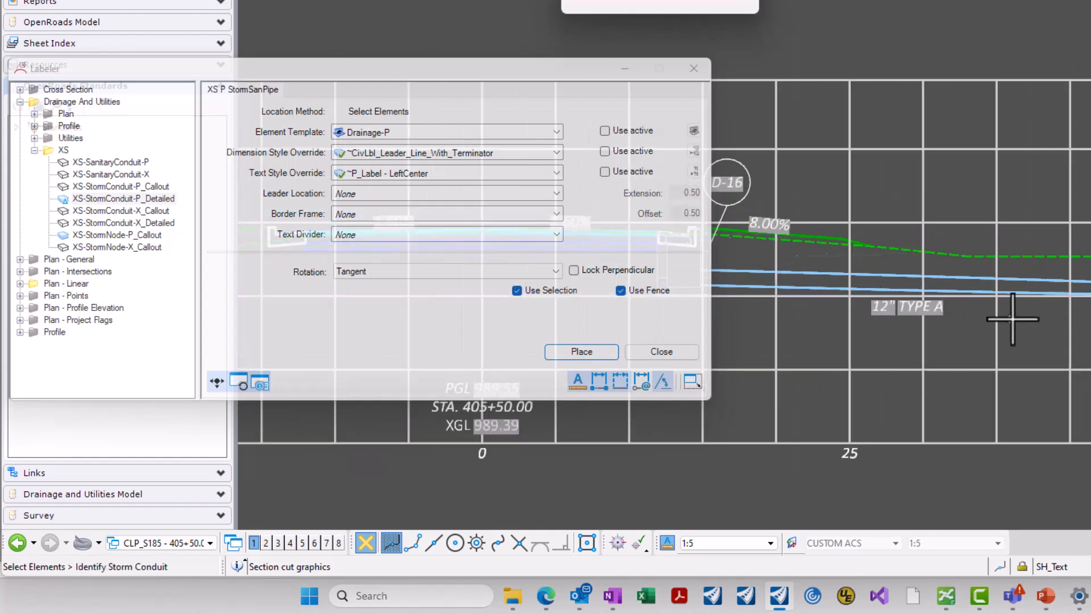
{"action": "scroll", "coordinate": [929, 312], "scroll_direction": "down", "scroll_amount": 1}
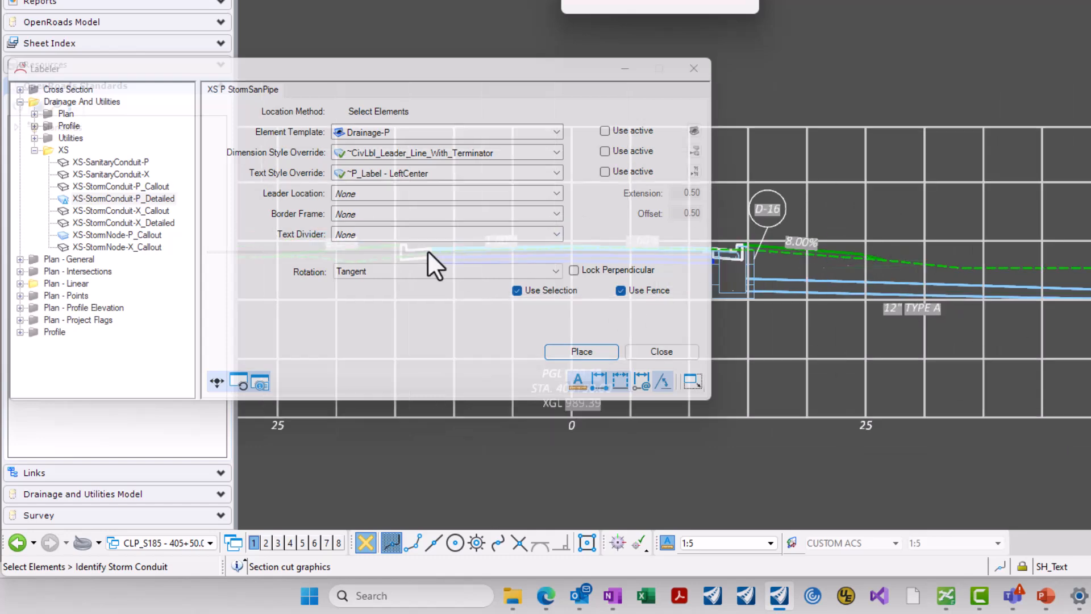
{"action": "left_click_drag", "start_coordinate": [422, 94], "coordinate": [937, 343]}
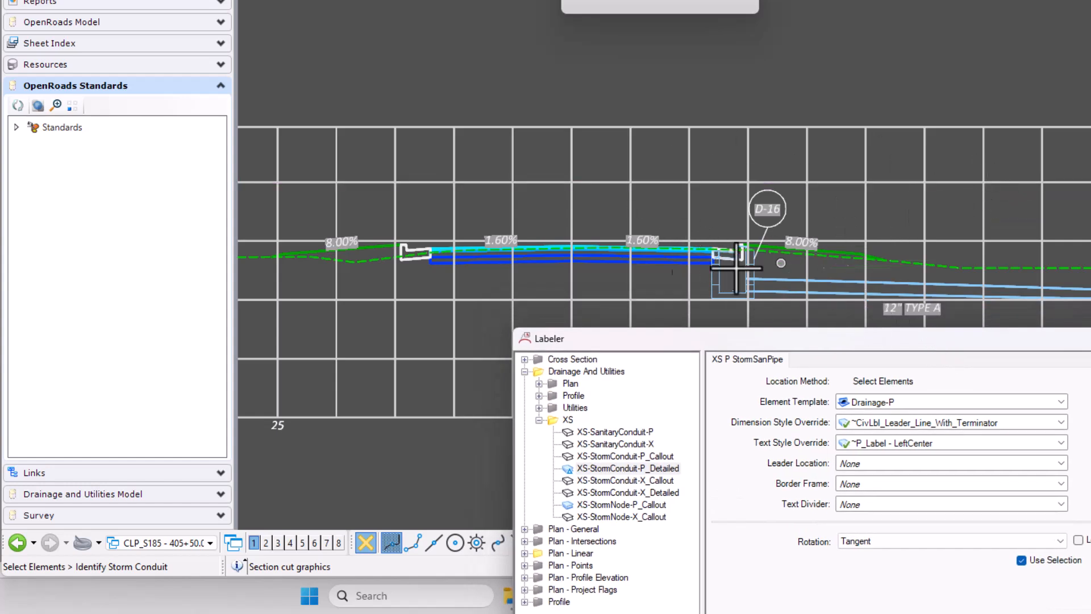
Uncover catch basin D-16 in the cross section and expand the Labeler's Drainage And Utilities profile storm node label definitions.
{"action": "left_click_drag", "start_coordinate": [717, 345], "coordinate": [743, 343]}
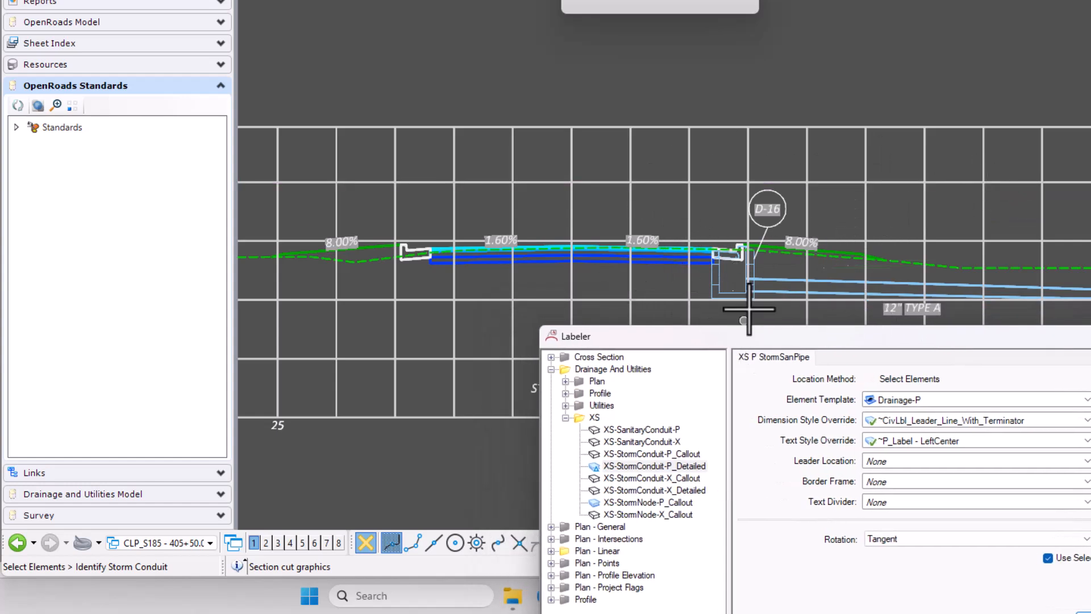
{"action": "left_click_drag", "start_coordinate": [823, 334], "coordinate": [852, 334]}
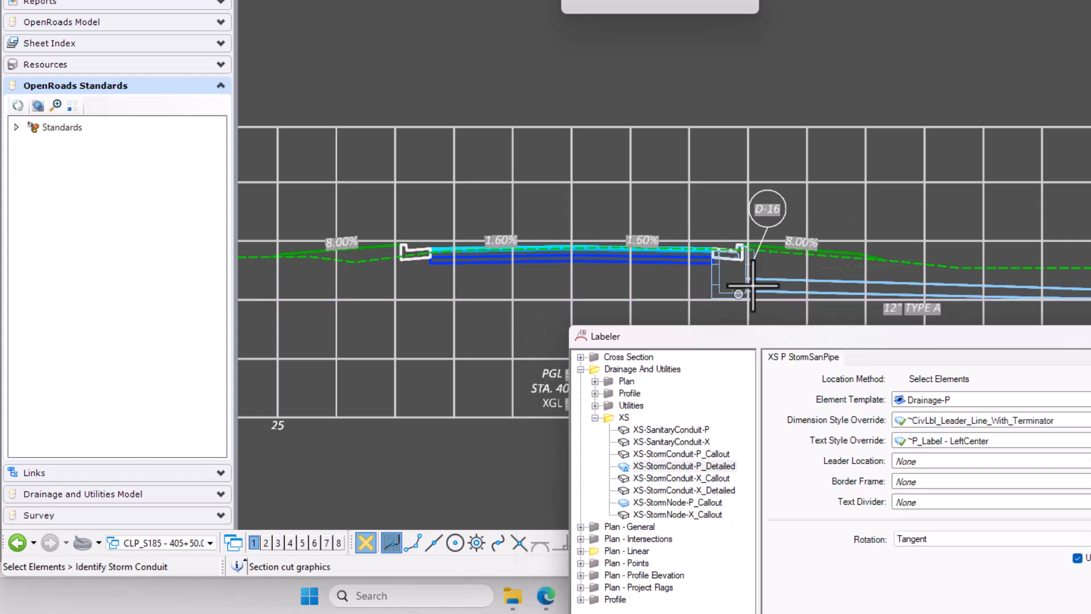
{"action": "left_click_drag", "start_coordinate": [1014, 223], "coordinate": [1045, 202]}
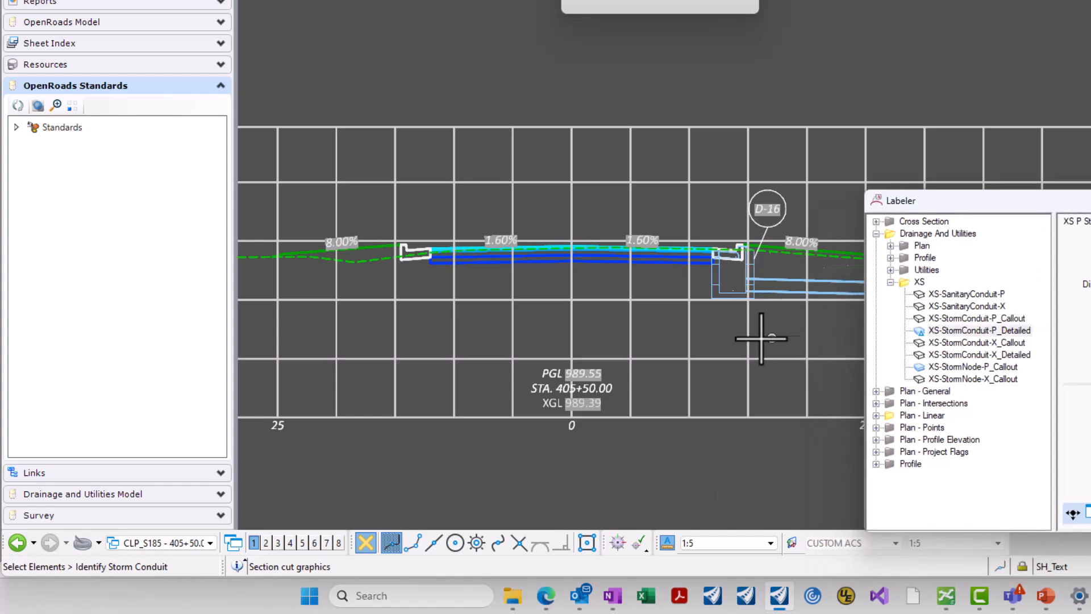
{"action": "mouse_move", "coordinate": [718, 272]}
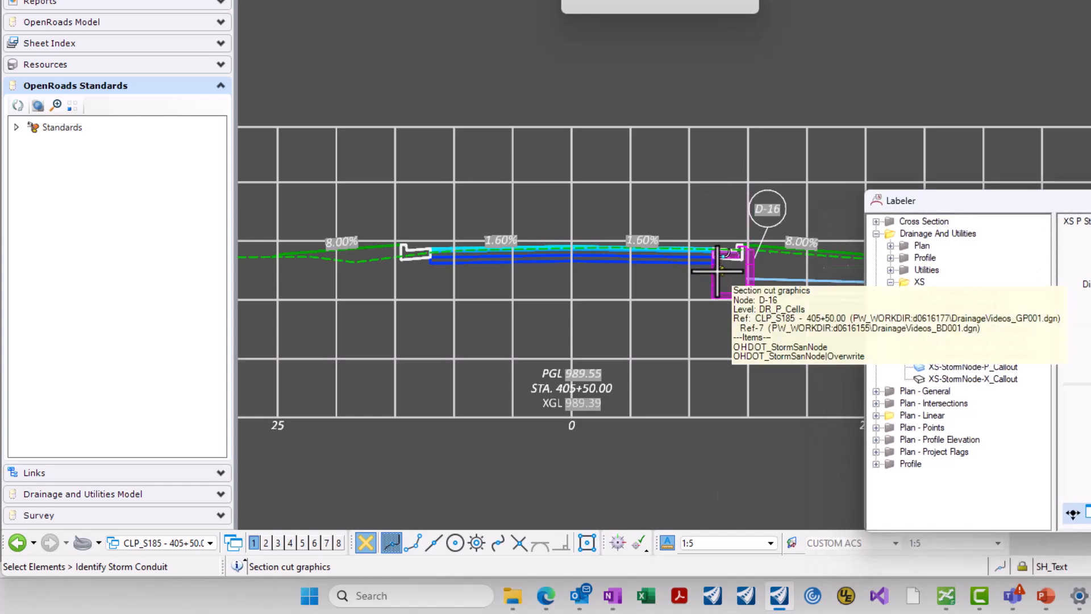
{"action": "left_click", "coordinate": [890, 257]}
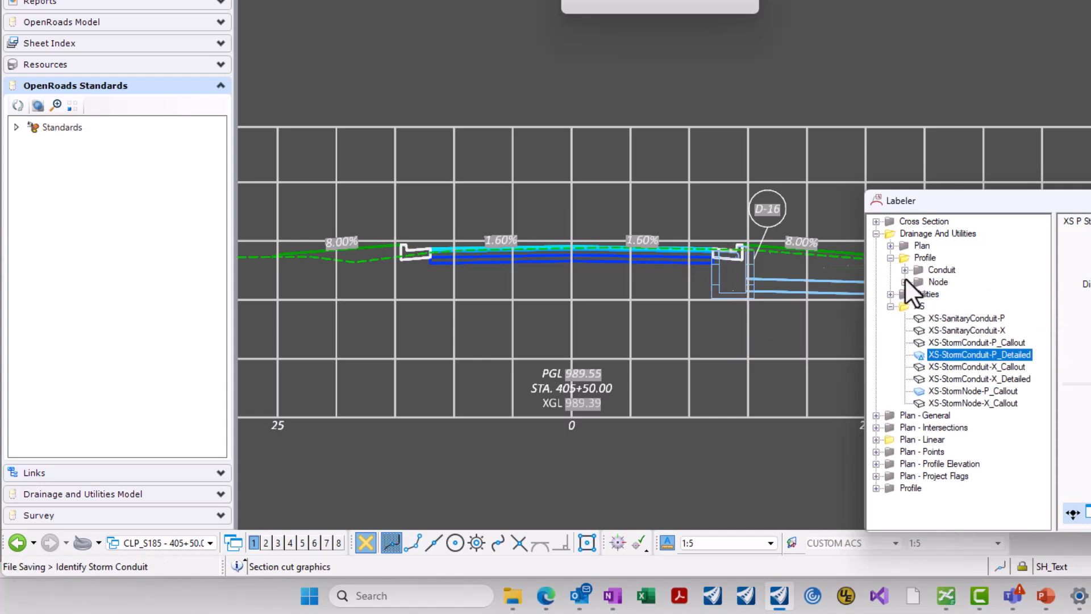
{"action": "left_click", "coordinate": [905, 282]}
{"action": "left_click", "coordinate": [918, 305]}
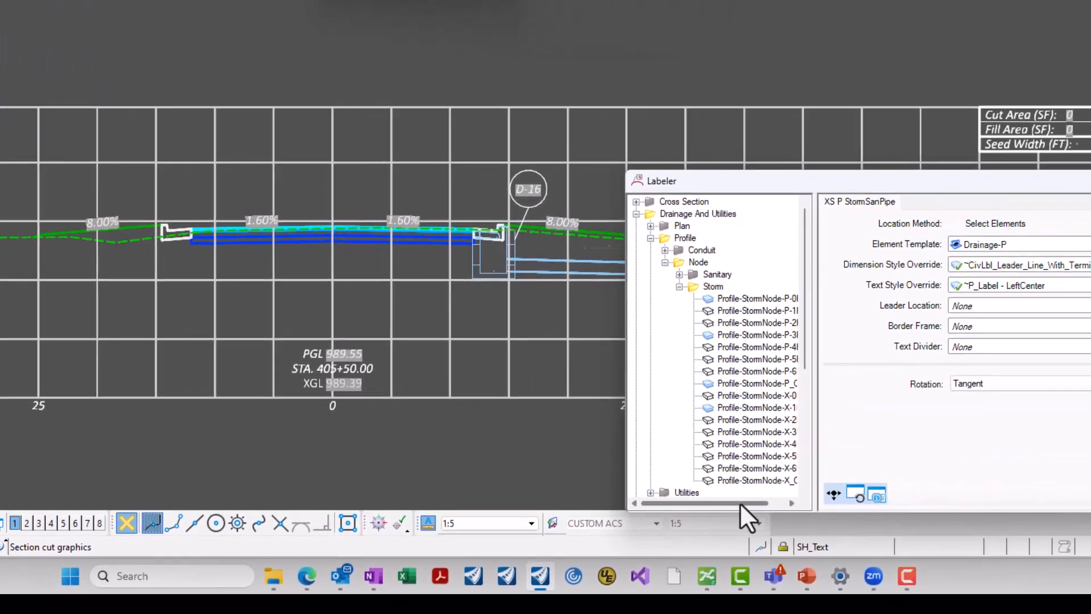
{"action": "left_click_drag", "start_coordinate": [740, 502], "coordinate": [761, 503]}
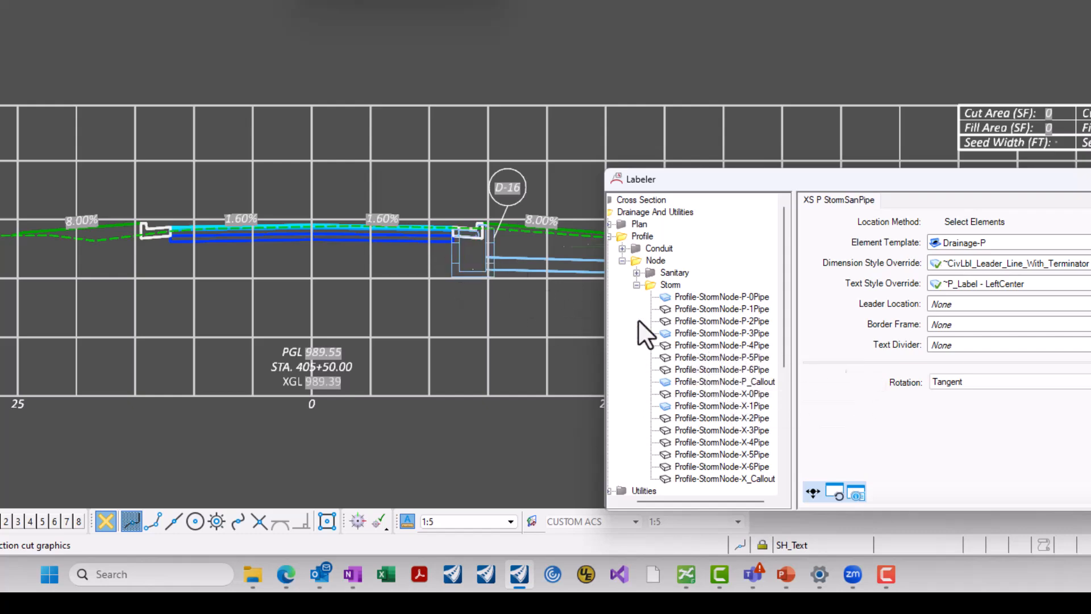
Place a Profile-StormNode-P-2Pipe label on catch basin D-16 in the 405+50.00 cross section.
{"action": "left_click", "coordinate": [711, 308]}
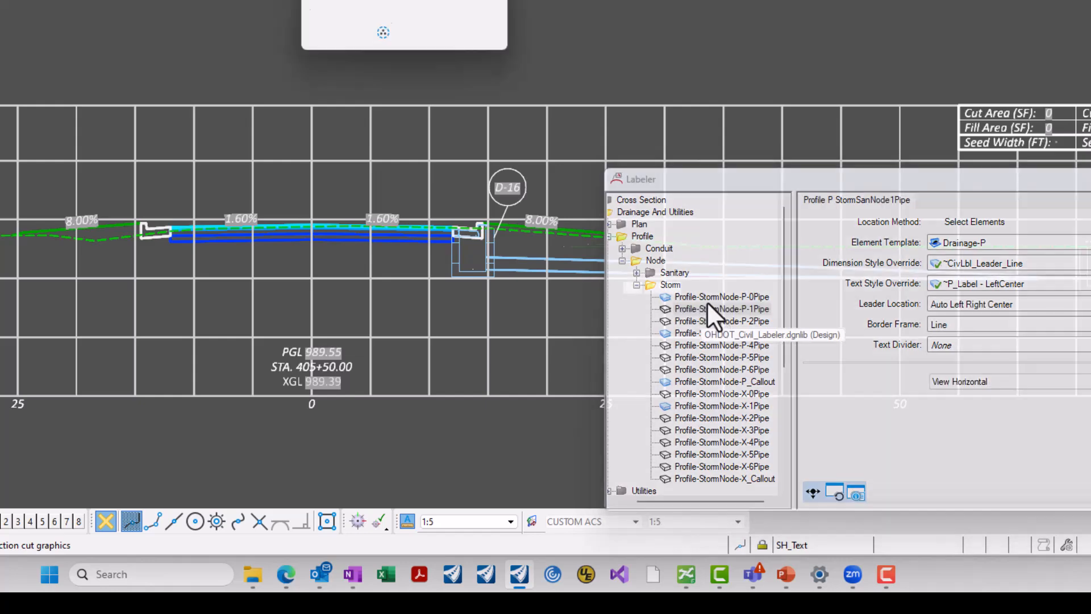
{"action": "left_click", "coordinate": [747, 320]}
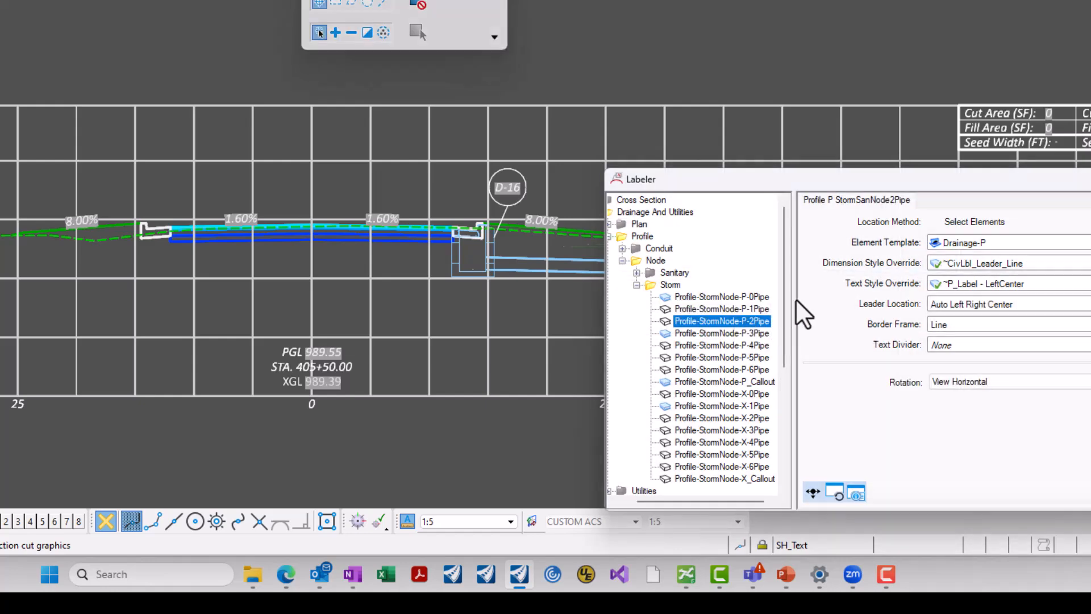
{"action": "left_click_drag", "start_coordinate": [878, 173], "coordinate": [865, 132]}
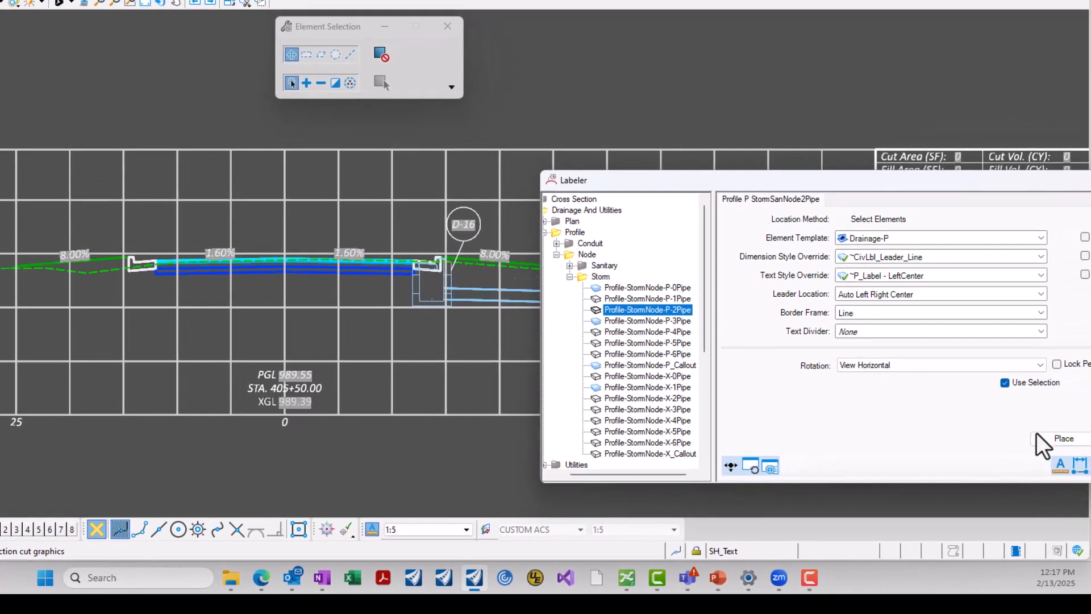
{"action": "left_click", "coordinate": [1043, 439]}
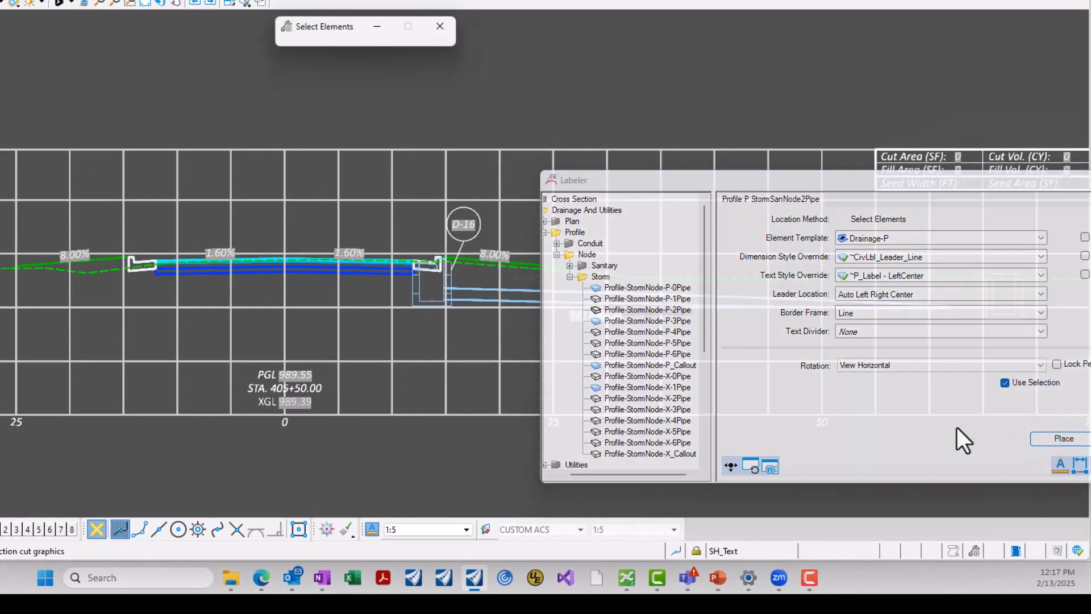
{"action": "left_click", "coordinate": [447, 275]}
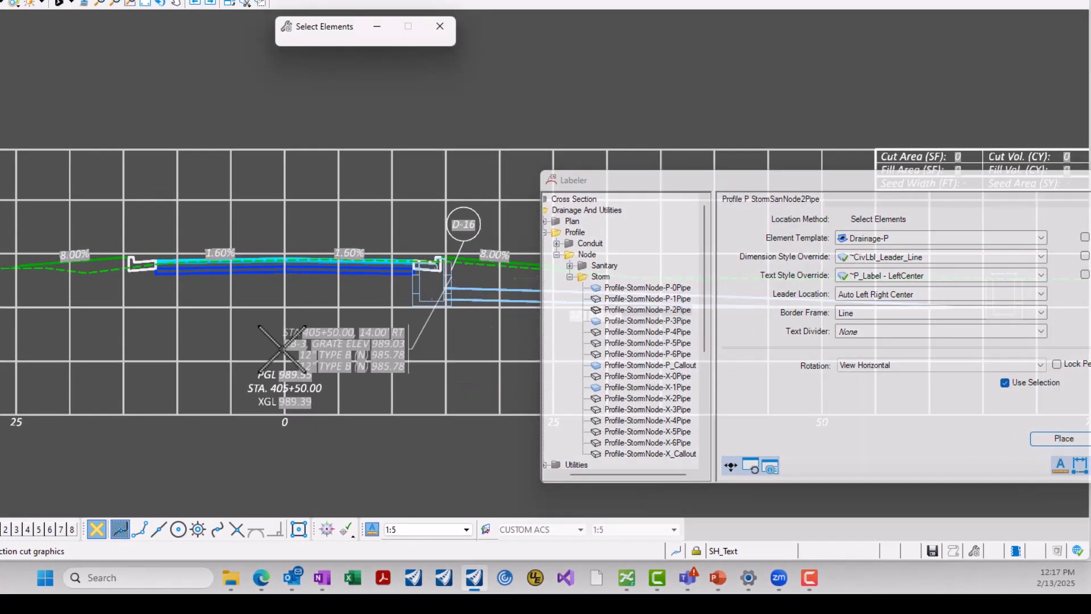